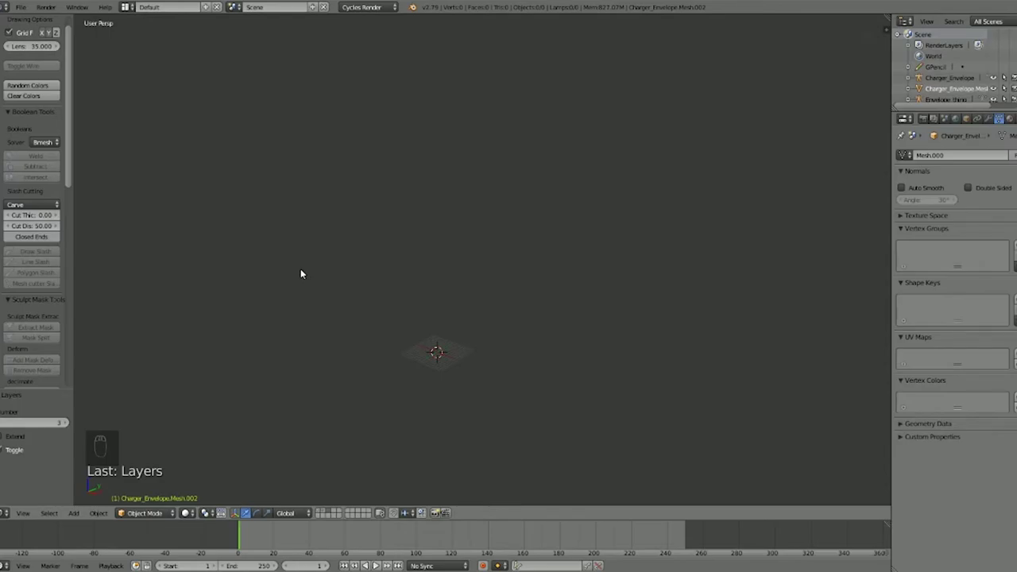
# Step: Show the first layer and examine the two sculpted creatures from several angles
pyautogui.moveTo(401, 259); pyautogui.dragTo(407, 230, button='middle')
pyautogui.keyDown('shift'); pyautogui.moveTo(425, 294); pyautogui.dragTo(545, 217, button='middle'); pyautogui.keyUp('shift')
pyautogui.press('1')
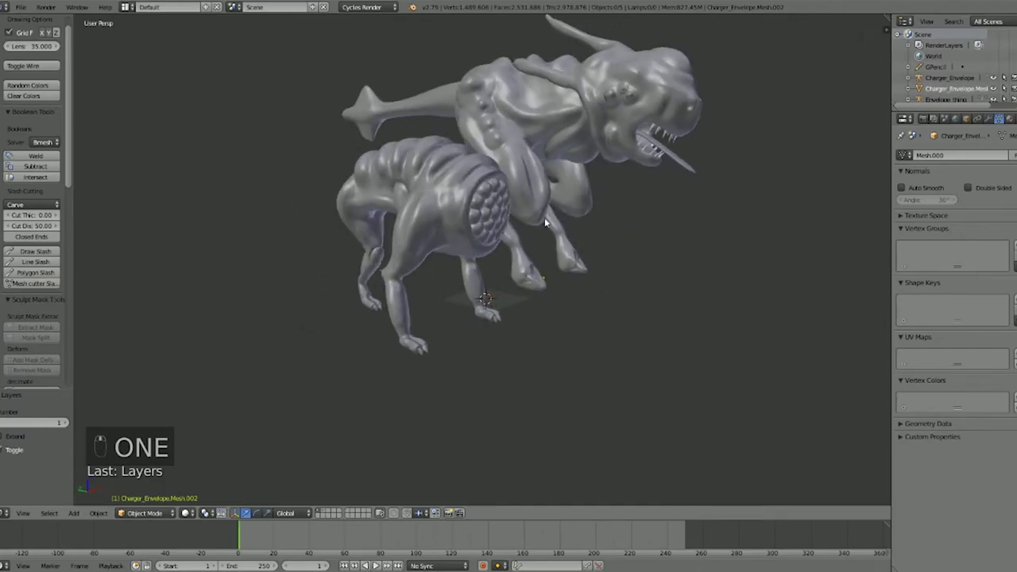
pyautogui.moveTo(428, 200); pyautogui.dragTo(536, 211, button='right')
pyautogui.rightClick(480, 193)
pyautogui.moveTo(480, 193); pyautogui.dragTo(333, 199, button='middle')
pyautogui.press('a')
pyautogui.moveTo(522, 164); pyautogui.dragTo(602, 169, button='middle')
pyautogui.rightClick(477, 140)
pyautogui.scroll(-2, 511, 180)
pyautogui.press('a')
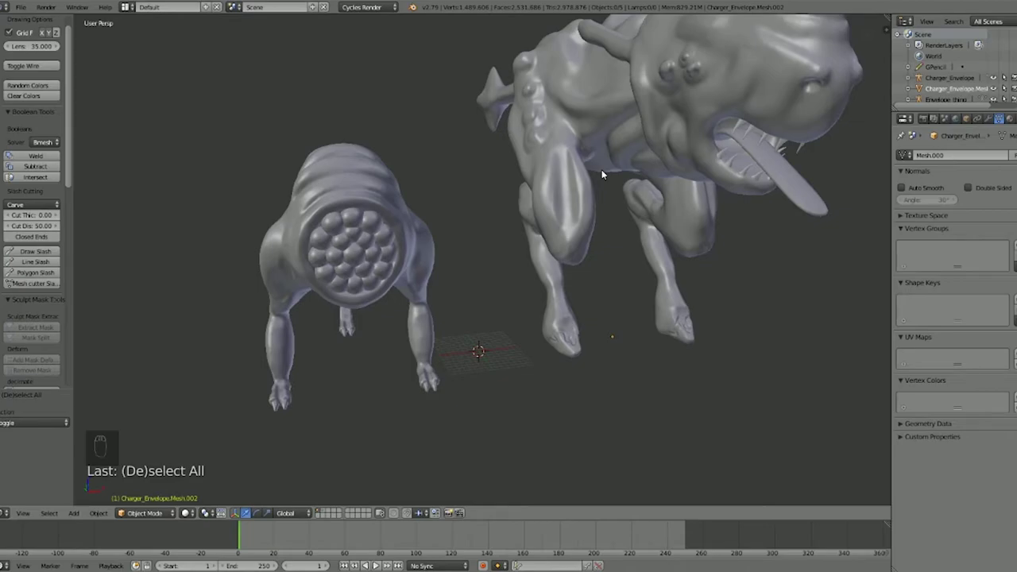
pyautogui.moveTo(601, 169); pyautogui.dragTo(563, 201, button='middle')
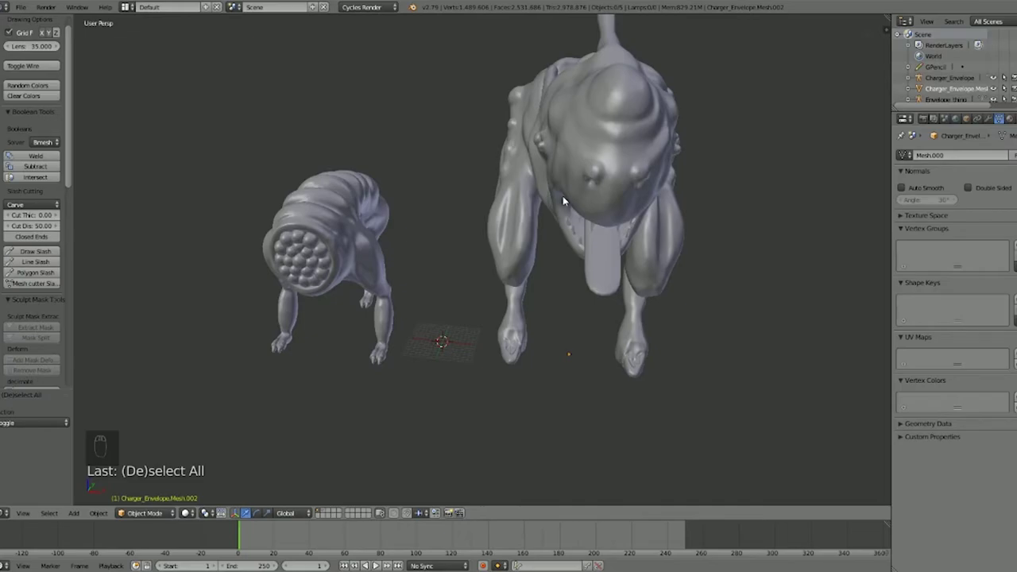
# Step: Review the Boolean, Sculpt Mask, Remesh and Envelope Builder tools, and hide the tool shelf
pyautogui.scroll(-10, 32, 267)
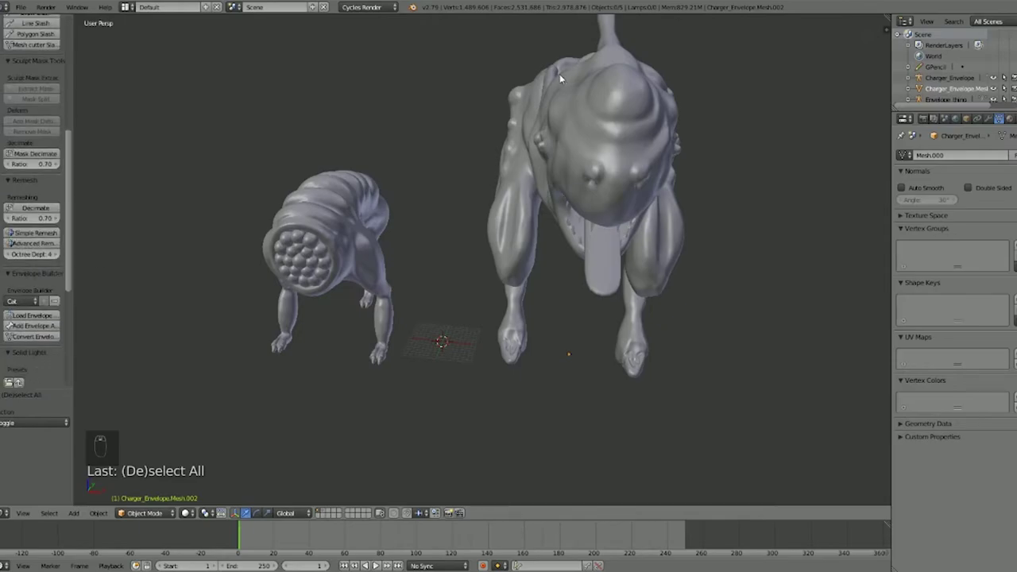
pyautogui.scroll(-5, 44, 278)
pyautogui.scroll(15, 29, 353)
pyautogui.scroll(-2, 30, 353)
pyautogui.scroll(4, 28, 350)
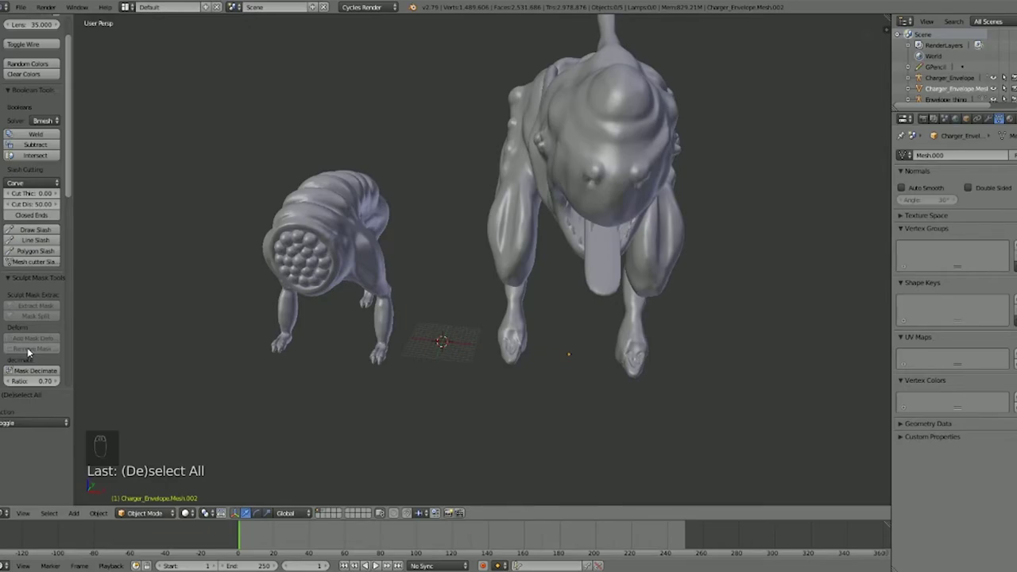
pyautogui.press('t')
# Step: Check the envelope, boolean, slash, remesh and decimate quick commands, and view both creatures from other angles
pyautogui.hotkey('alt', 'w')
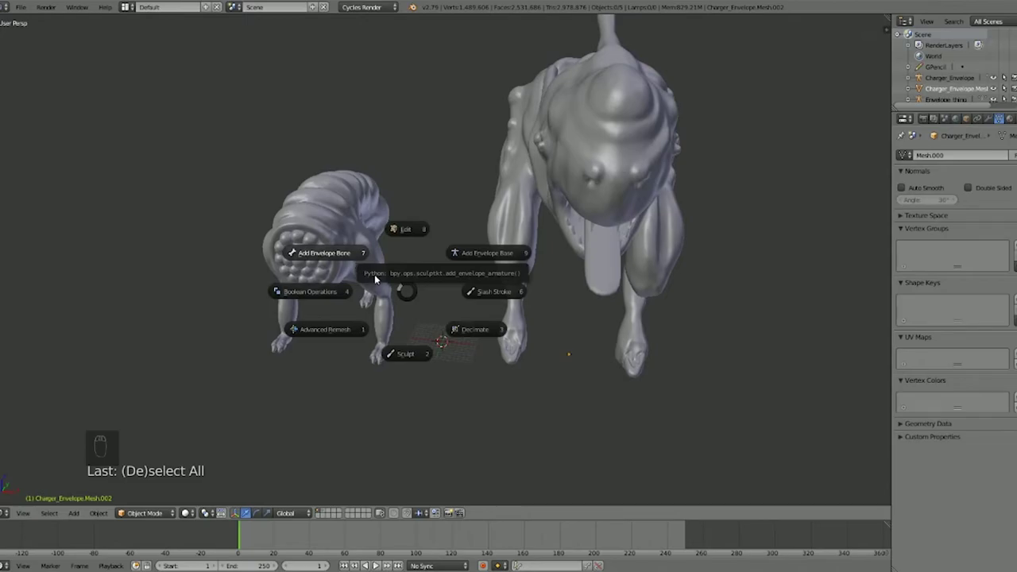
pyautogui.click(406, 293)
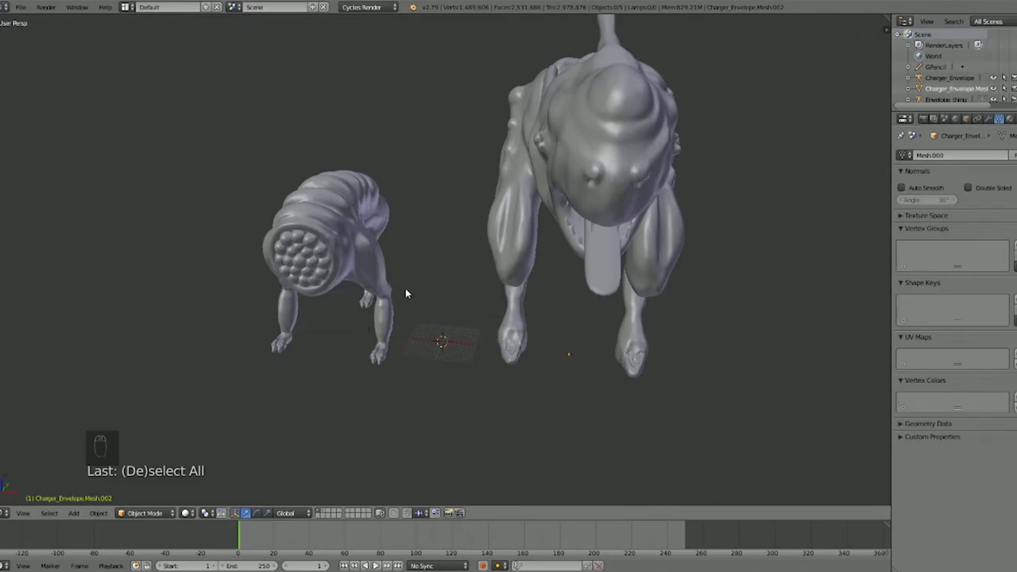
pyautogui.moveTo(405, 294); pyautogui.dragTo(379, 286, button='middle')
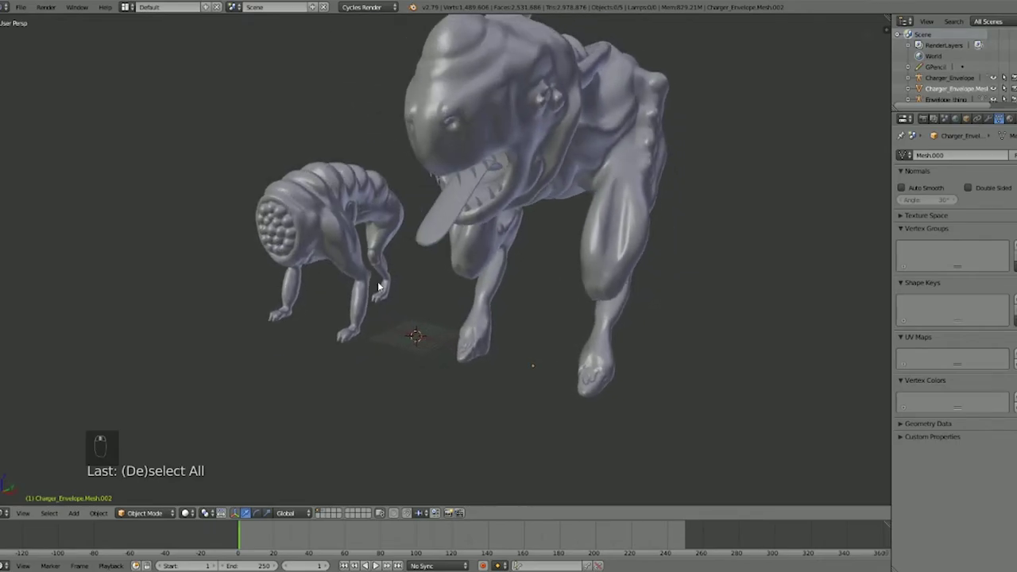
pyautogui.moveTo(378, 286); pyautogui.dragTo(450, 302, button='middle')
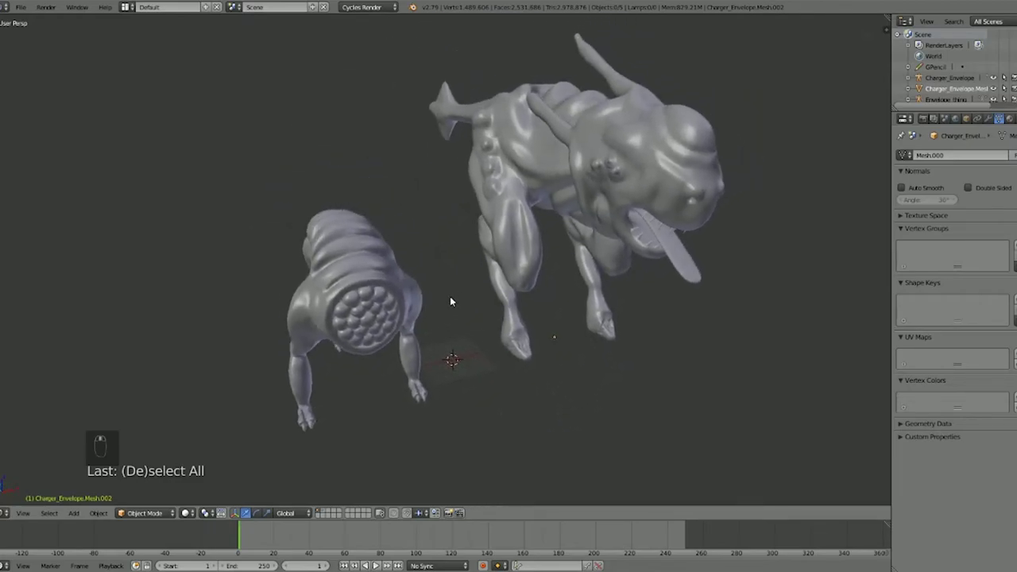
pyautogui.moveTo(509, 297); pyautogui.dragTo(414, 302, button='middle')
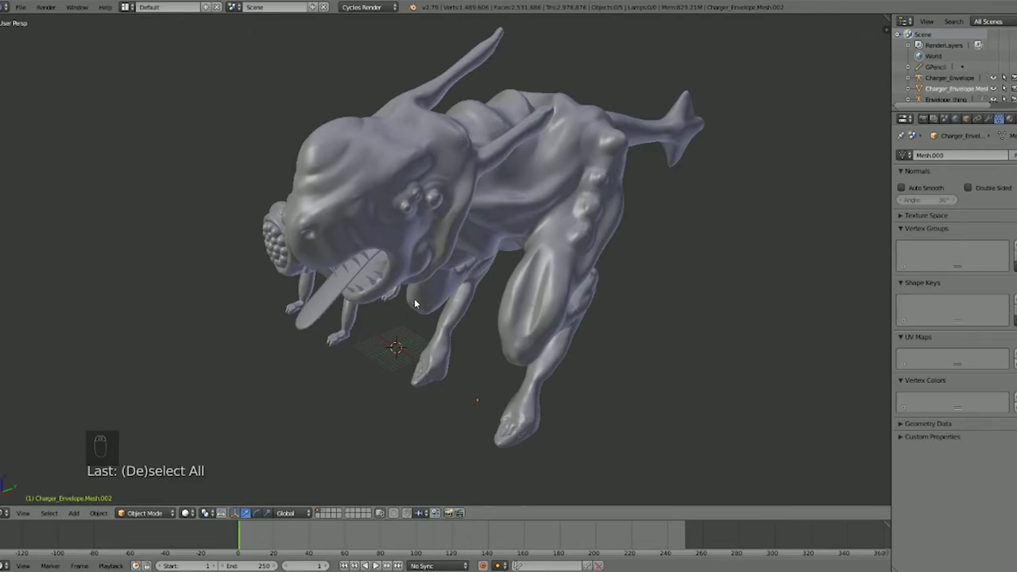
# Step: Show the second layer and select the small creature's envelope armature
pyautogui.press('2')
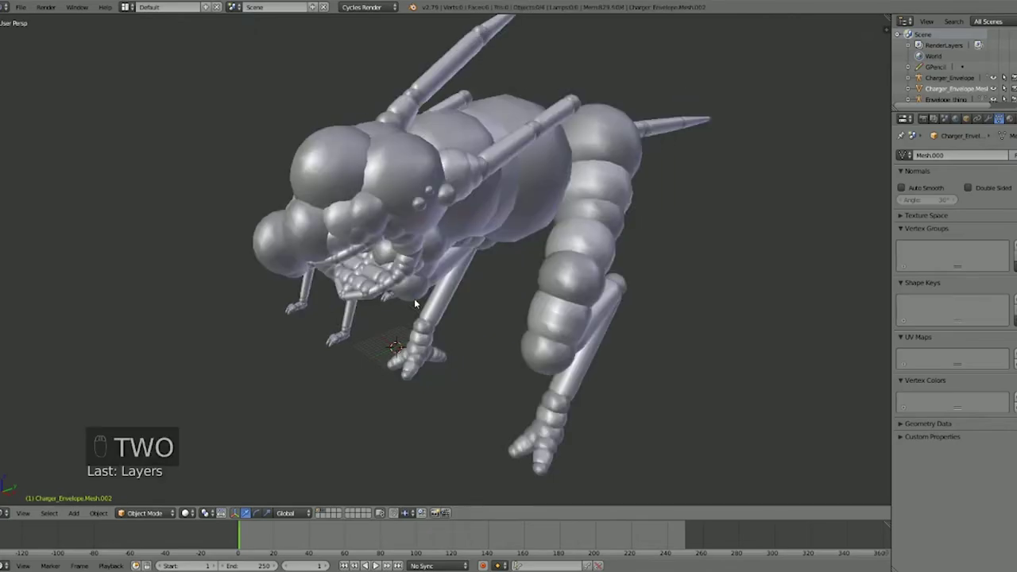
pyautogui.moveTo(414, 300)
pyautogui.mouseDown(button='middle')
pyautogui.moveTo(526, 263)
pyautogui.moveTo(595, 261)
pyautogui.moveTo(545, 257)
pyautogui.moveTo(377, 321)
pyautogui.moveTo(399, 197)
pyautogui.moveTo(482, 316)
pyautogui.moveTo(503, 151)
pyautogui.mouseUp(button='middle')
pyautogui.rightClick(513, 100)
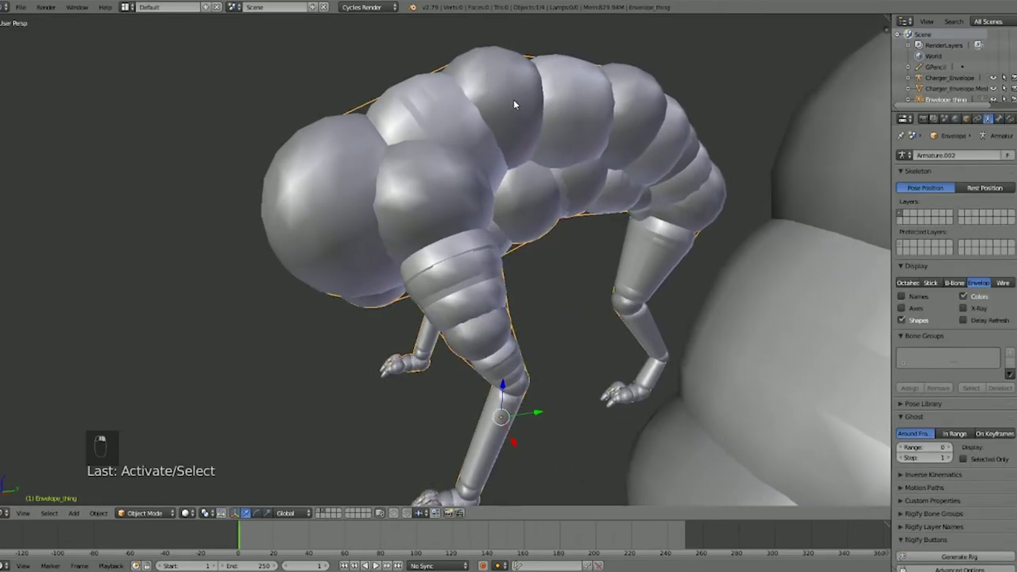
# Step: Try moving the small creature's hind leg joint in Edit Mode, and return to Object Mode
pyautogui.press('Tab')
pyautogui.press('Tab')
pyautogui.press('g')
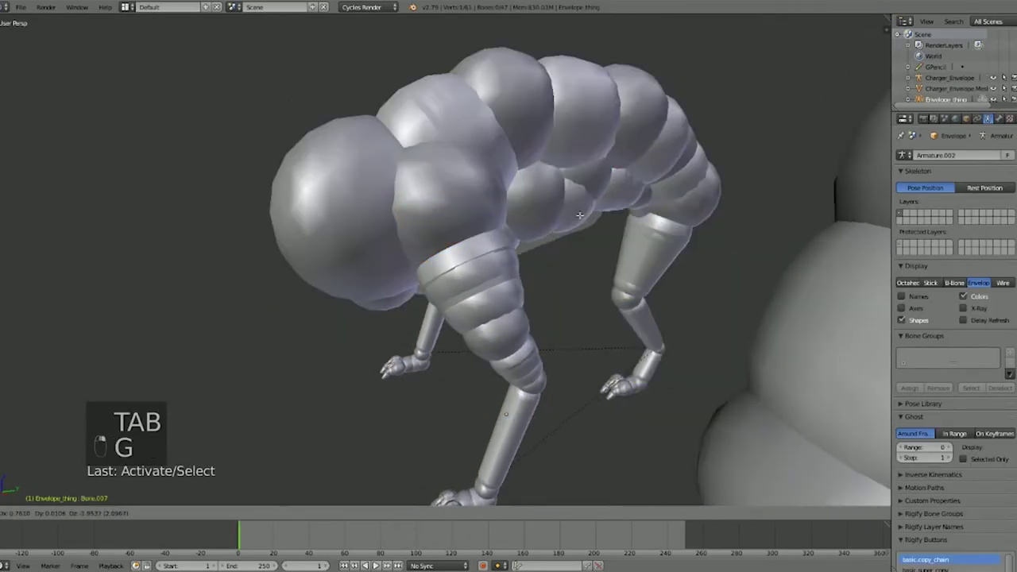
pyautogui.press('g')
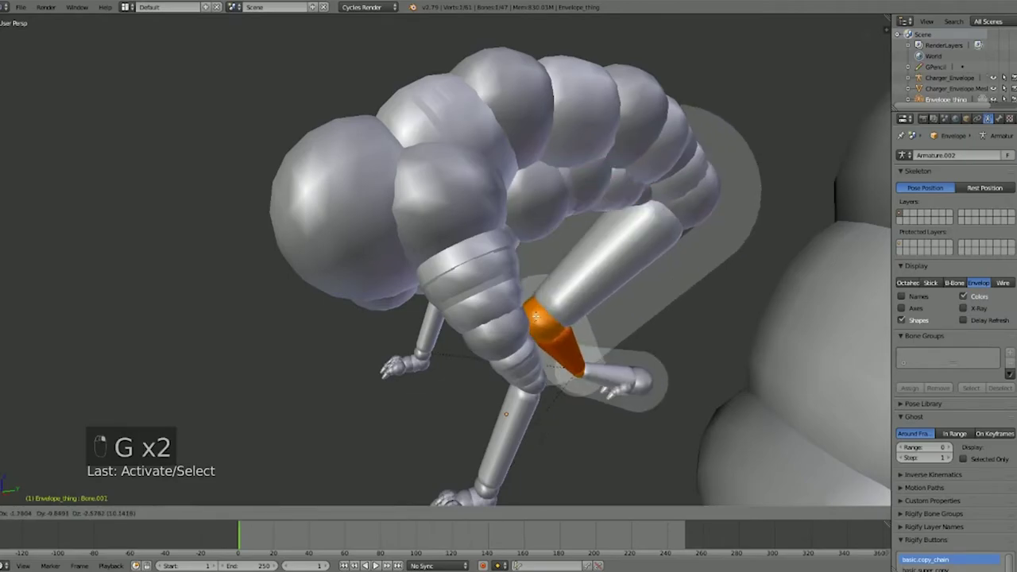
pyautogui.click(614, 273)
pyautogui.press('a')
pyautogui.scroll(-3, 485, 258)
pyautogui.moveTo(613, 272); pyautogui.dragTo(645, 264, button='middle')
pyautogui.press('Tab')
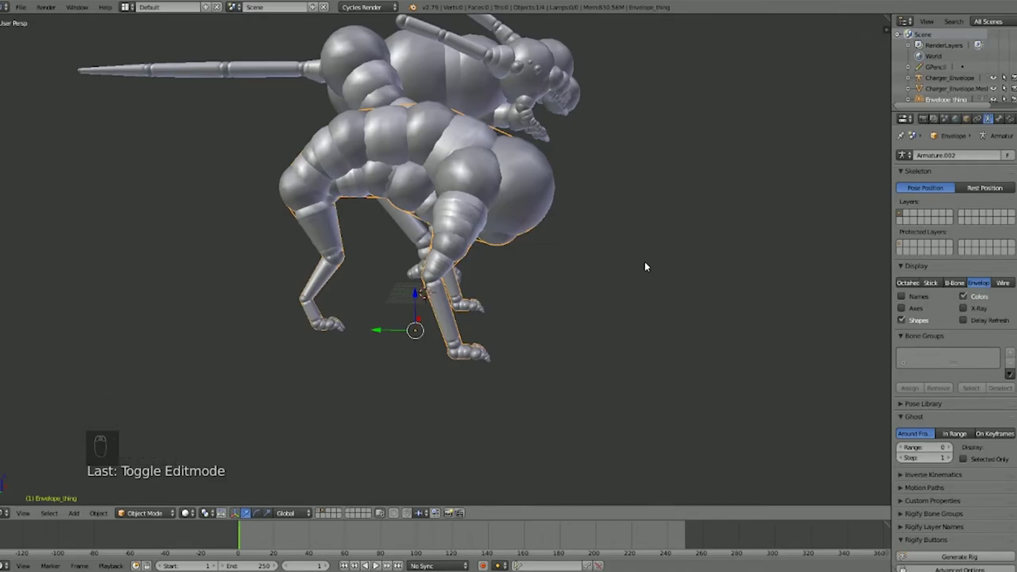
# Step: Select the large Charger_Envelope armature and examine the bones forming its head and jaw
pyautogui.scroll(1, 644, 265)
pyautogui.moveTo(645, 265); pyautogui.dragTo(499, 266, button='middle')
pyautogui.scroll(-2, 451, 271)
pyautogui.scroll(-3, 477, 227)
pyautogui.scroll(-3, 457, 229)
pyautogui.rightClick(456, 214)
pyautogui.scroll(3, 502, 223)
pyautogui.scroll(3, 500, 266)
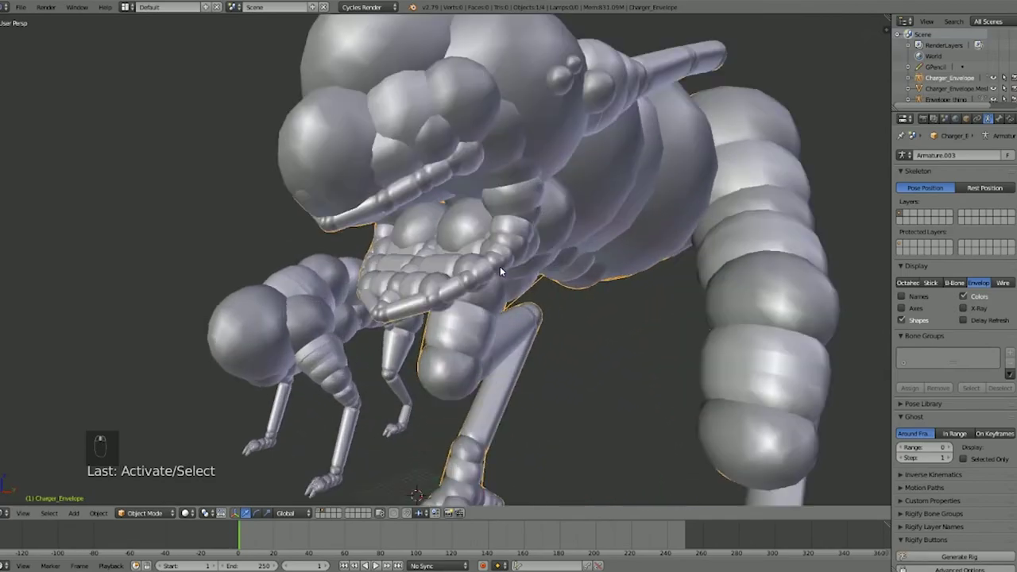
pyautogui.scroll(-2, 501, 215)
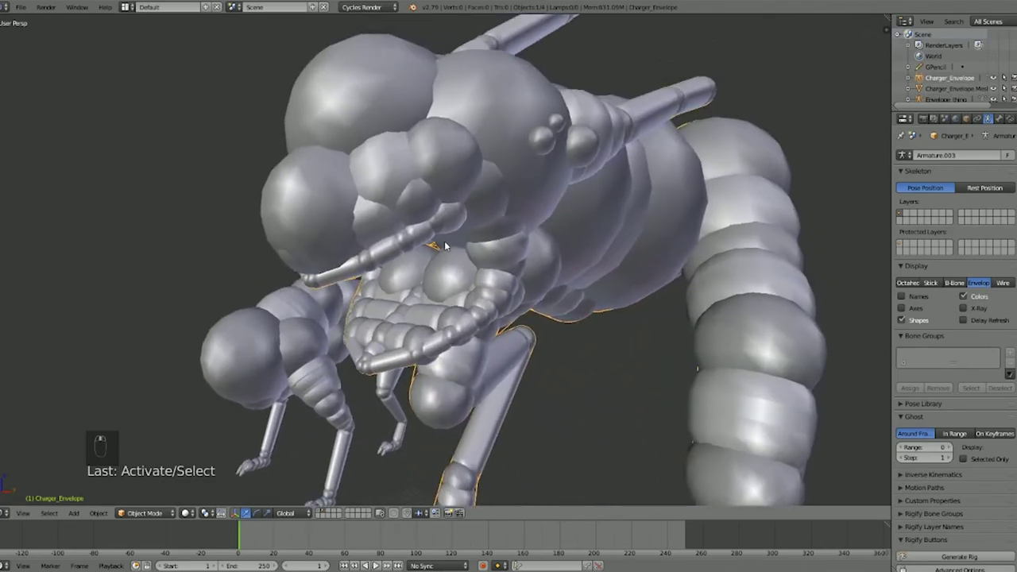
pyautogui.moveTo(465, 228); pyautogui.dragTo(460, 214, button='middle')
pyautogui.scroll(3, 483, 245)
pyautogui.moveTo(483, 250); pyautogui.dragTo(508, 251, button='middle')
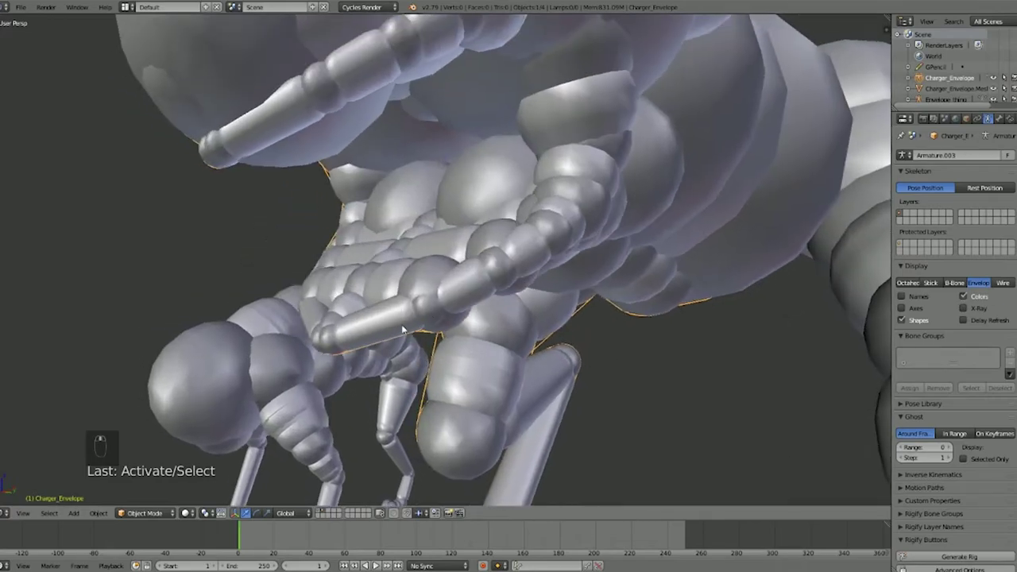
pyautogui.moveTo(436, 277); pyautogui.dragTo(515, 250, button='middle')
pyautogui.moveTo(538, 294); pyautogui.dragTo(540, 276, button='middle')
pyautogui.scroll(2, 541, 278)
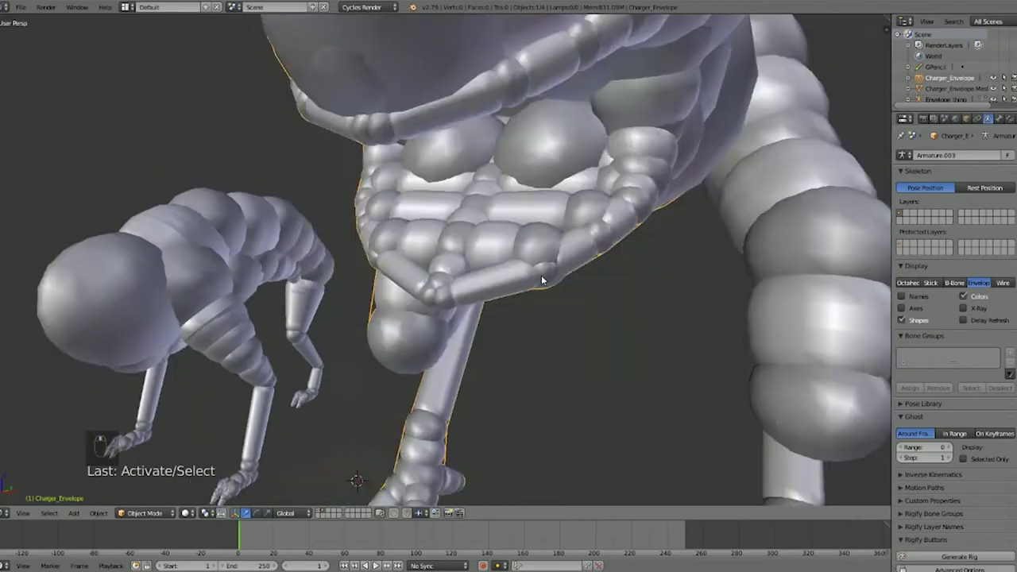
pyautogui.scroll(-5, 542, 279)
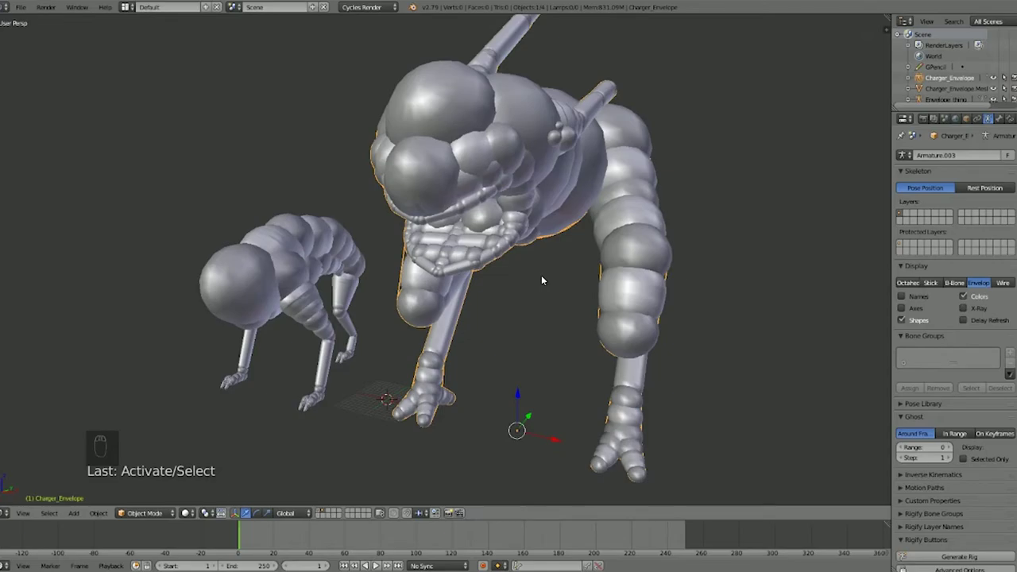
# Step: Examine both envelope armatures as a whole, selecting the small creature and then the large one
pyautogui.moveTo(542, 274); pyautogui.dragTo(477, 195, button='middle')
pyautogui.scroll(-2, 472, 210)
pyautogui.scroll(-2, 475, 191)
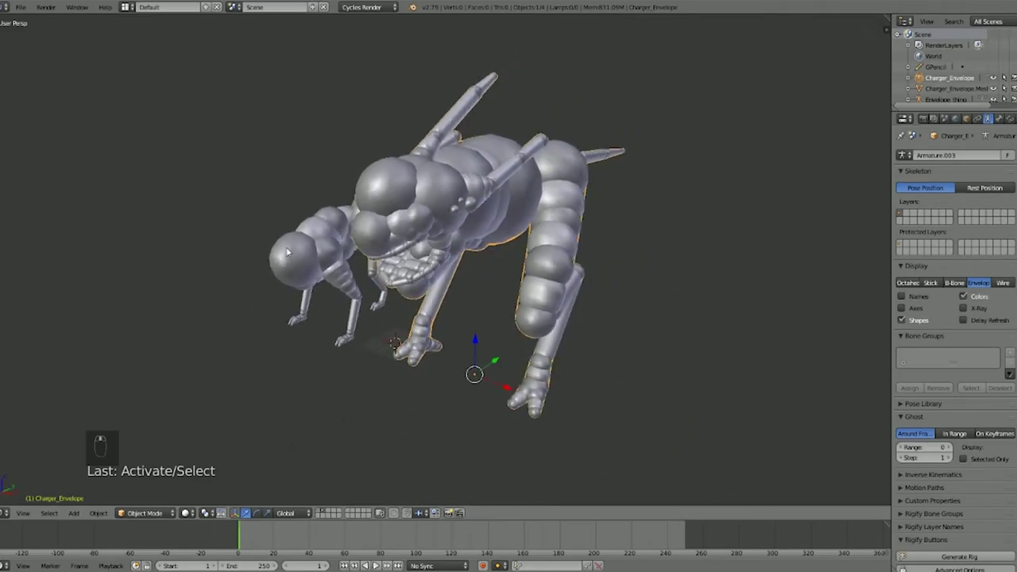
pyautogui.scroll(1, 300, 264)
pyautogui.moveTo(300, 264); pyautogui.dragTo(302, 233, button='middle')
pyautogui.rightClick(302, 233)
pyautogui.scroll(1, 317, 241)
pyautogui.rightClick(387, 147)
pyautogui.scroll(-3, 387, 148)
pyautogui.moveTo(413, 159); pyautogui.dragTo(525, 172, button='middle')
pyautogui.scroll(-2, 524, 172)
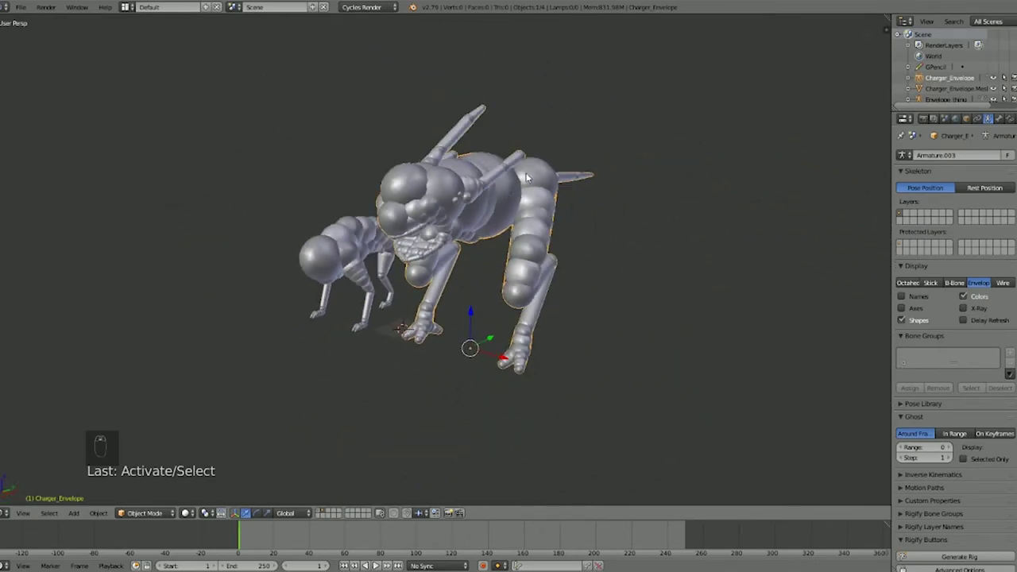
# Step: Compare the sculpted meshes on the first layer with their envelope armatures on the second layer
pyautogui.press('1')
pyautogui.scroll(2, 535, 190)
pyautogui.press('2')
pyautogui.press('1')
pyautogui.press('2')
pyautogui.scroll(-1, 550, 190)
pyautogui.press('1')
pyautogui.press('2')
pyautogui.press('1')
pyautogui.moveTo(550, 187); pyautogui.dragTo(456, 191, button='middle')
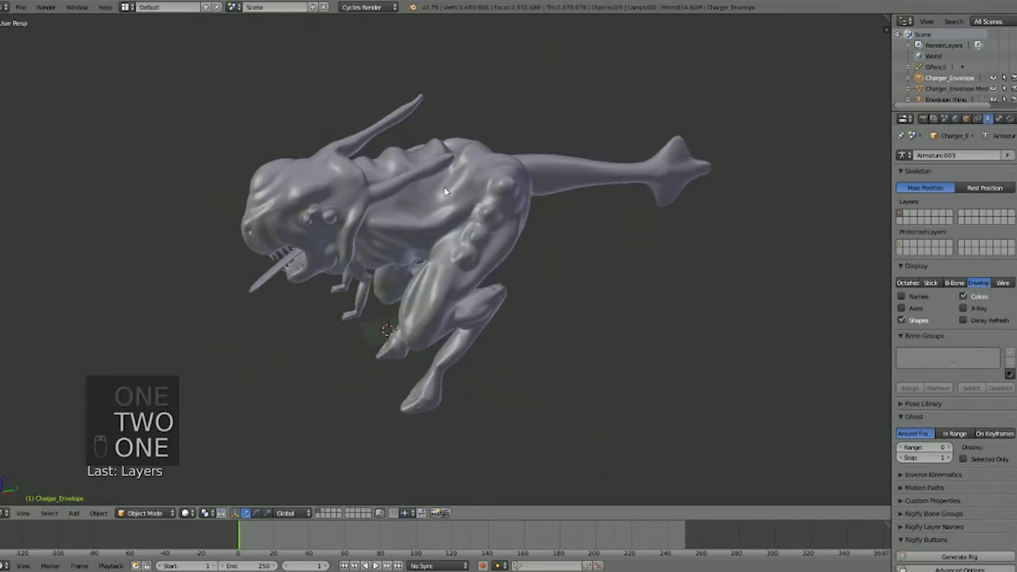
pyautogui.press('2')
pyautogui.press('1')
# Step: Load the Human Neutral envelope base on the empty third layer and frame it in the view
pyautogui.press('3')
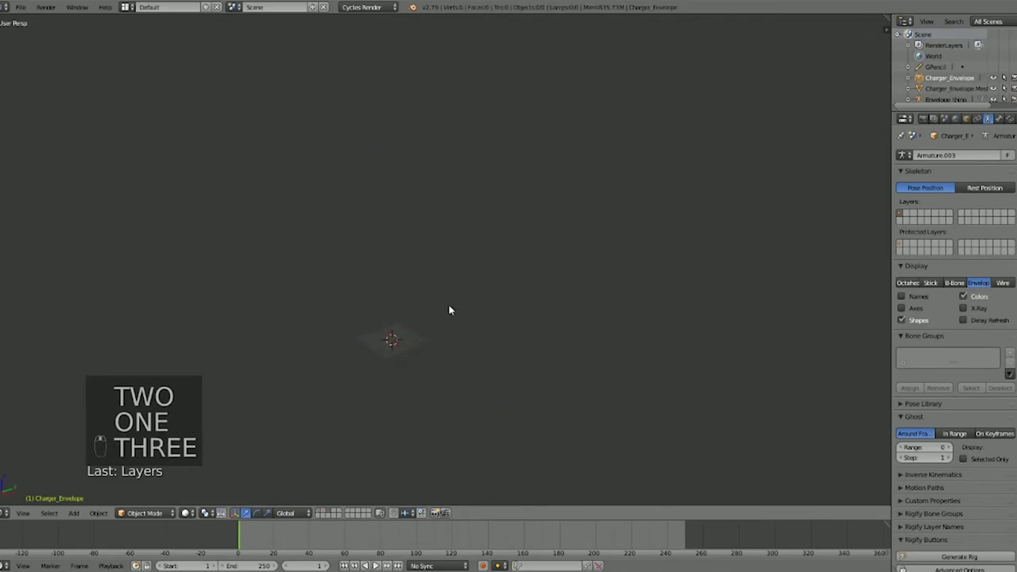
pyautogui.moveTo(469, 267); pyautogui.dragTo(460, 229, button='middle')
pyautogui.hotkey('alt', 'w')
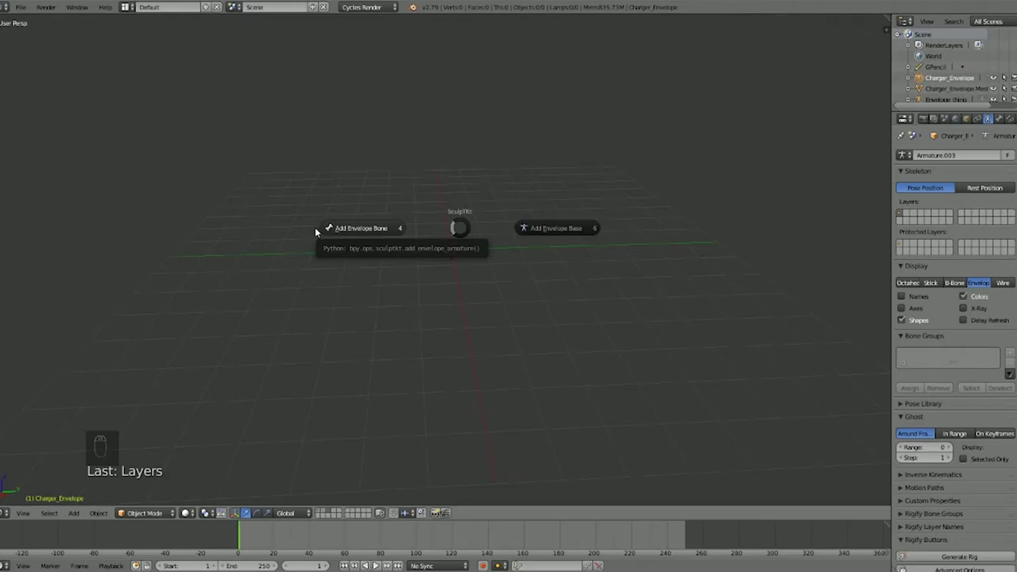
pyautogui.click(555, 238)
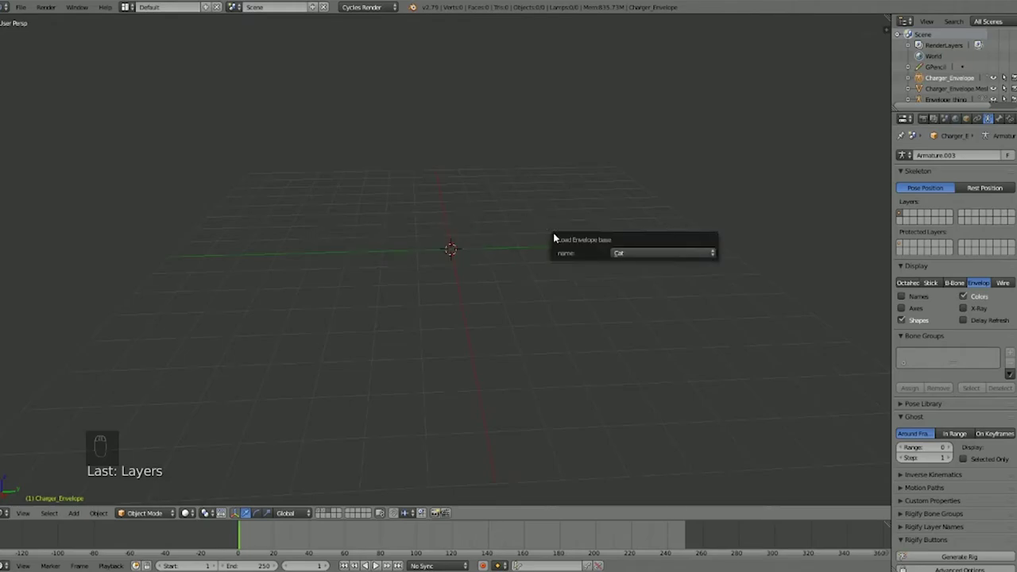
pyautogui.click(631, 253)
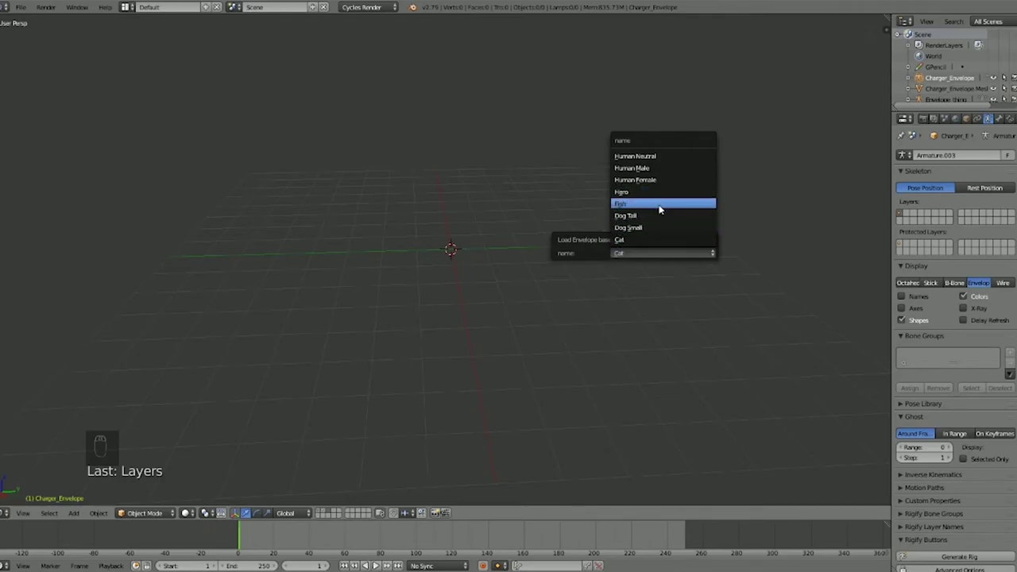
pyautogui.click(670, 157)
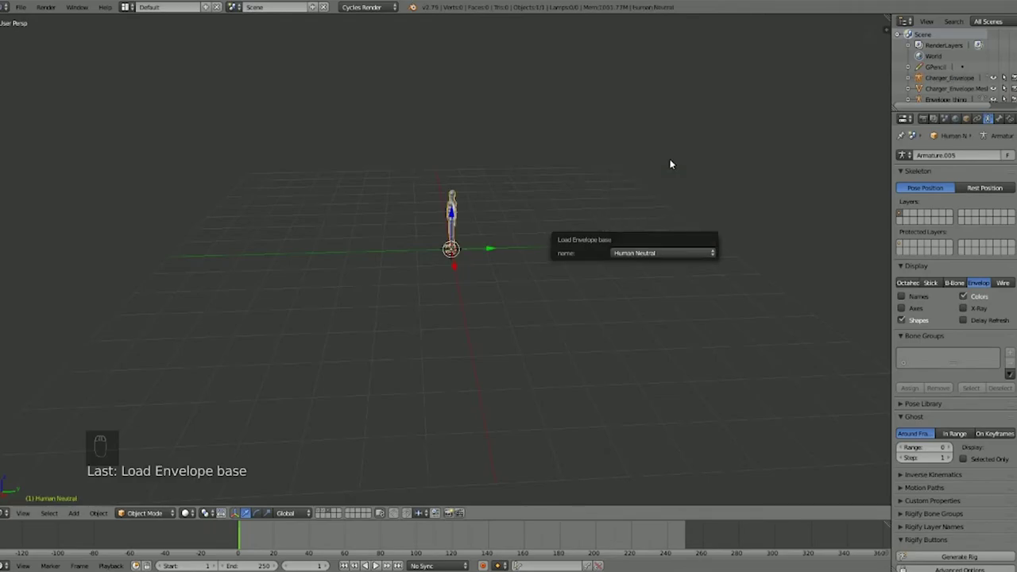
pyautogui.hotkey('alt', 'c')
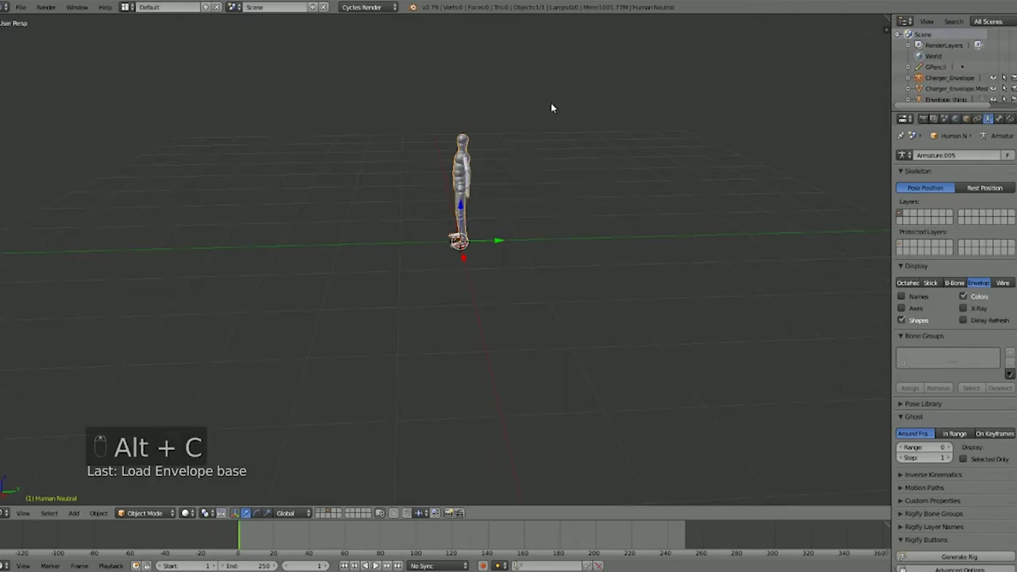
pyautogui.hotkey('ctrl', 'c')
pyautogui.hotkey('shift', 'c')
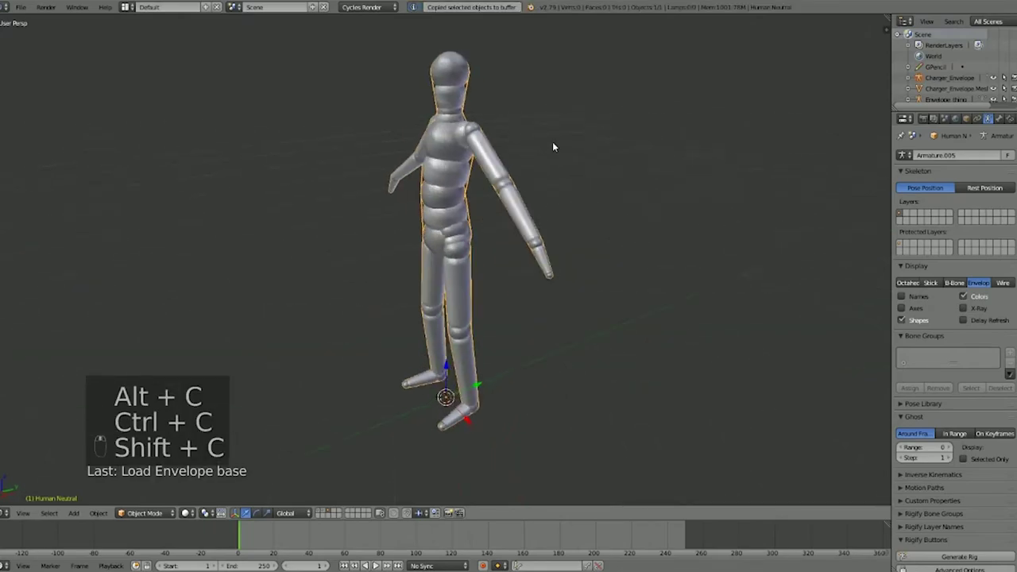
# Step: Enlarge the envelope radius of the human armature's head joint in Edit Mode
pyautogui.moveTo(581, 172); pyautogui.dragTo(485, 174, button='middle')
pyautogui.press('a')
pyautogui.rightClick(463, 145)
pyautogui.press('Tab')
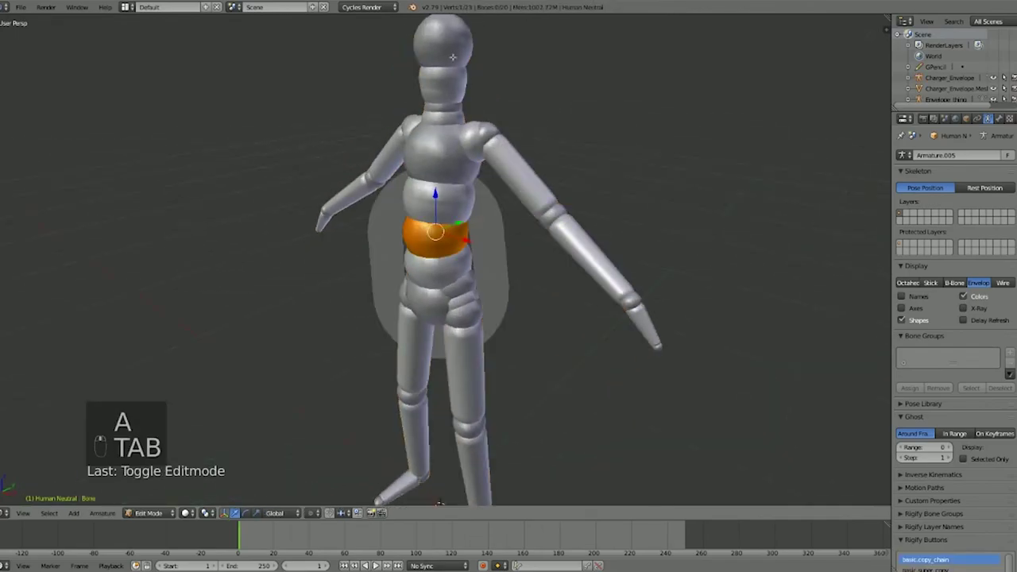
pyautogui.rightClick(429, 93)
pyautogui.press('s')
pyautogui.rightClick(556, 110)
pyautogui.hotkey('alt', 's')
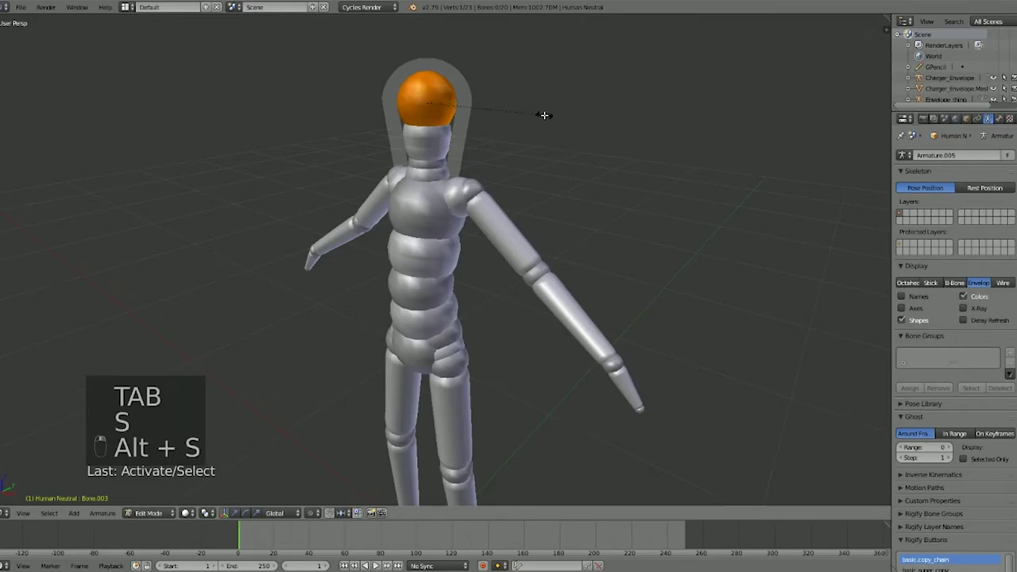
pyautogui.click(619, 111)
# Step: Extrude a tapered bone up and sideways from the head joint and auto-name it by left/right axis
pyautogui.press('e')
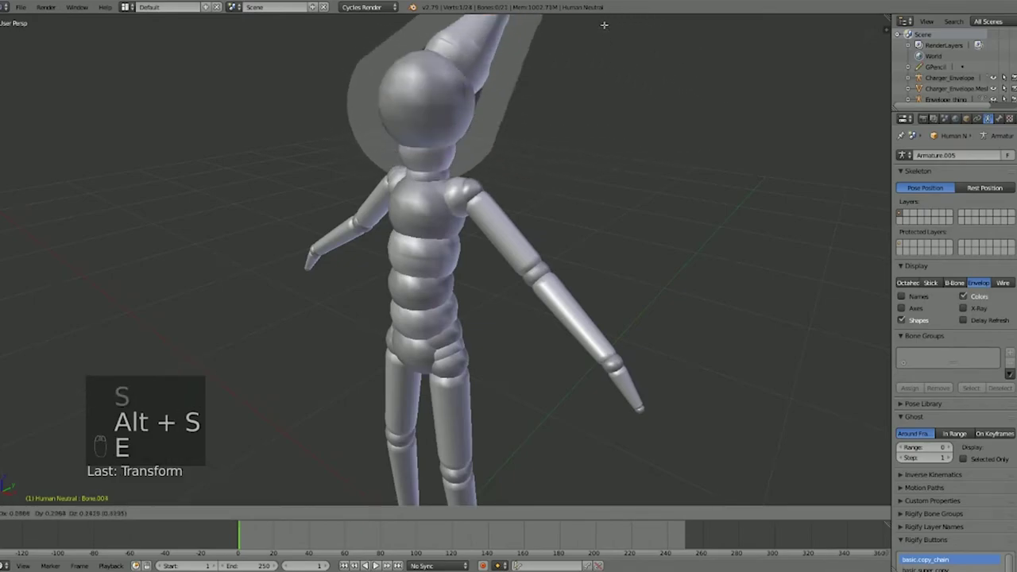
pyautogui.click(654, 63)
pyautogui.scroll(-3, 654, 63)
pyautogui.rightClick(436, 170)
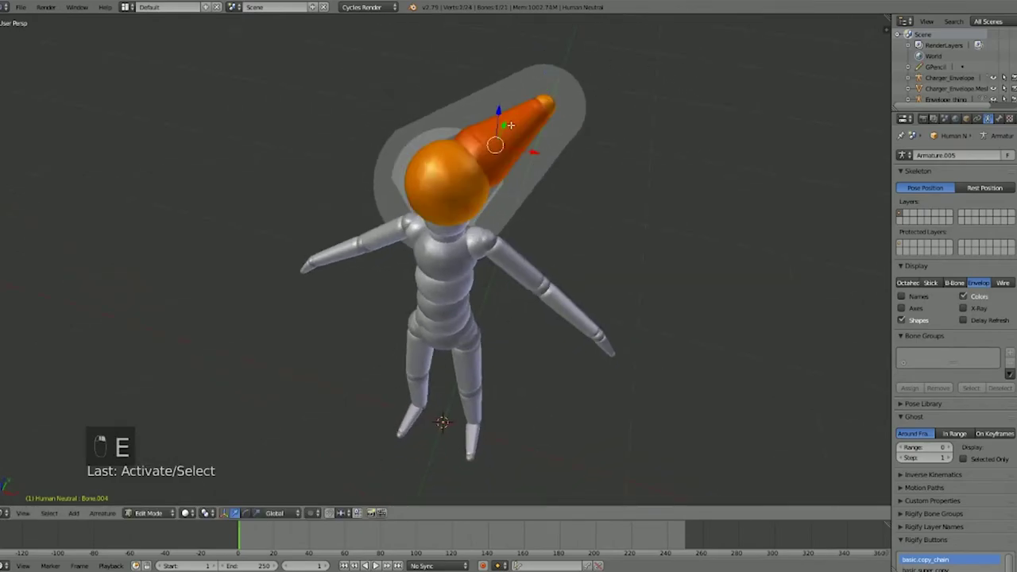
pyautogui.scroll(3, 547, 179)
pyautogui.press('w')
pyautogui.click(539, 201)
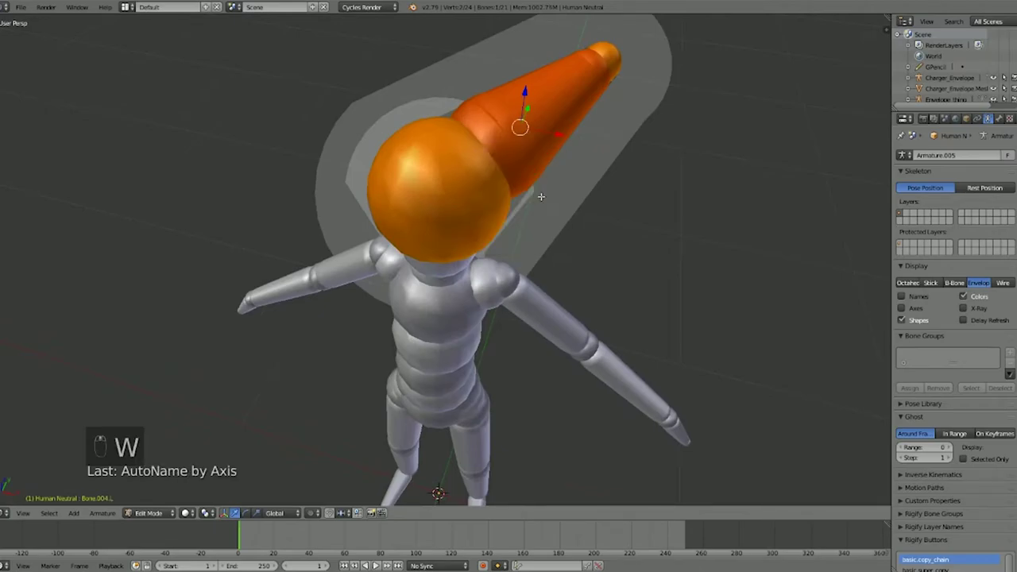
# Step: Symmetrize the tapered head bone to the opposite side of the head and return to Object Mode
pyautogui.press('w')
pyautogui.click(523, 244)
pyautogui.scroll(-4, 522, 240)
pyautogui.press('a')
pyautogui.press('Tab')
pyautogui.scroll(3, 512, 197)
pyautogui.press('a')
pyautogui.moveTo(513, 197); pyautogui.dragTo(461, 167, button='middle')
pyautogui.rightClick(461, 165)
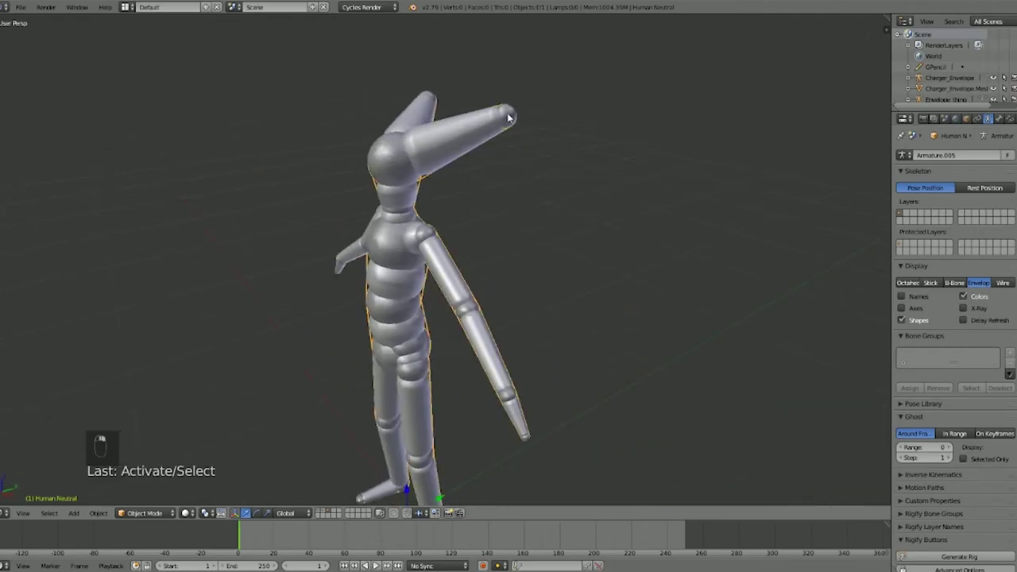
# Step: Extend both horns in Edit Mode by extruding two more bones from the tip, bending forward and down
pyautogui.press('Tab')
pyautogui.press('e')
pyautogui.click(681, 158)
pyautogui.moveTo(681, 158); pyautogui.dragTo(597, 159, button='middle')
pyautogui.press('e')
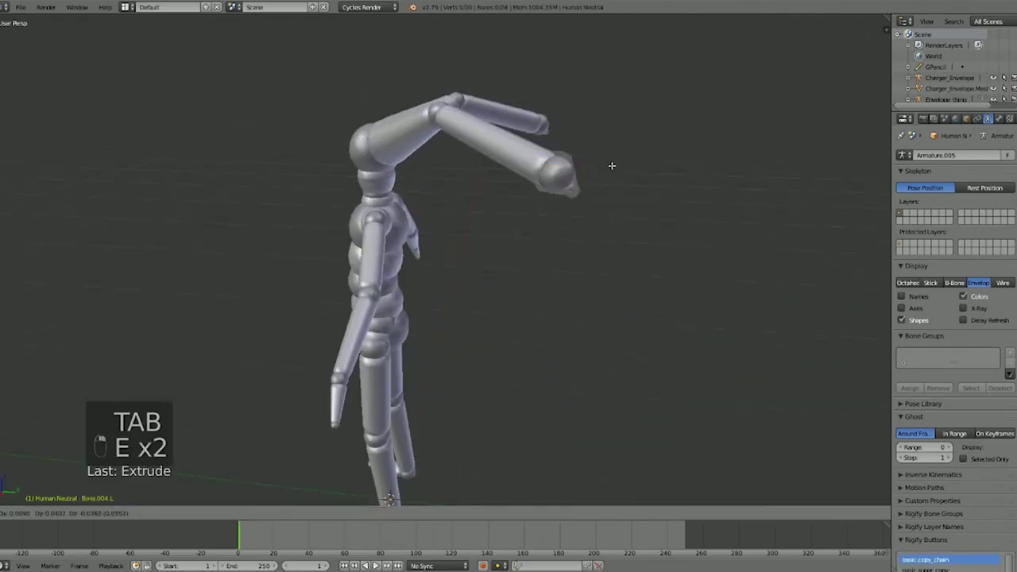
pyautogui.click(727, 188)
pyautogui.scroll(-4, 509, 165)
pyautogui.moveTo(497, 164); pyautogui.dragTo(583, 227, button='middle')
pyautogui.press('Tab')
# Step: Convert the horned envelope armature to a mesh at resolution 200 and step size 0.02, deleting the original
pyautogui.scroll(5, 596, 193)
pyautogui.press('a')
pyautogui.press('a')
pyautogui.rightClick(461, 183)
pyautogui.moveTo(461, 183); pyautogui.dragTo(415, 190, button='middle')
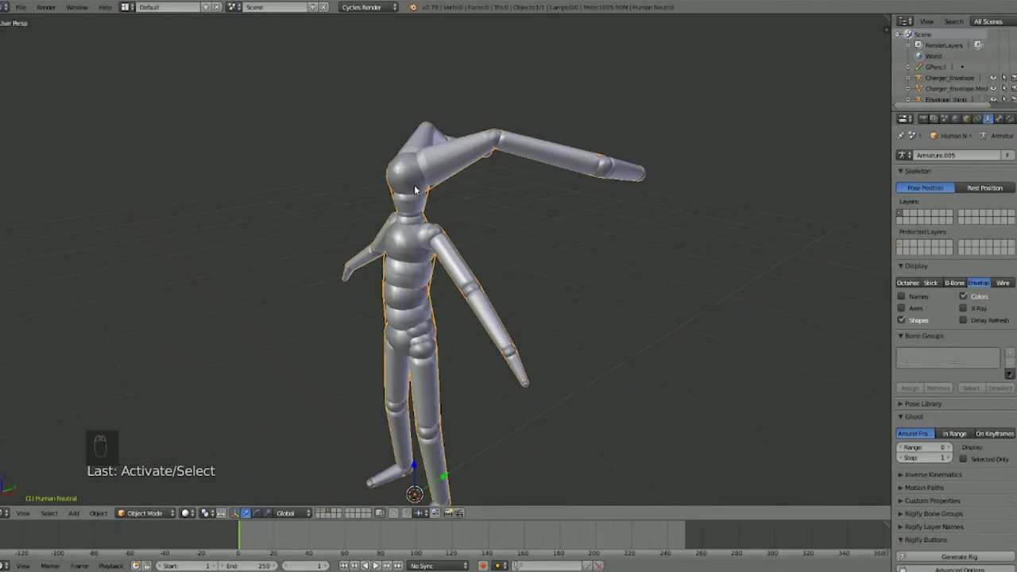
pyautogui.moveTo(414, 189)
pyautogui.mouseDown(button='middle')
pyautogui.moveTo(390, 185)
pyautogui.moveTo(406, 180)
pyautogui.mouseUp(button='middle')
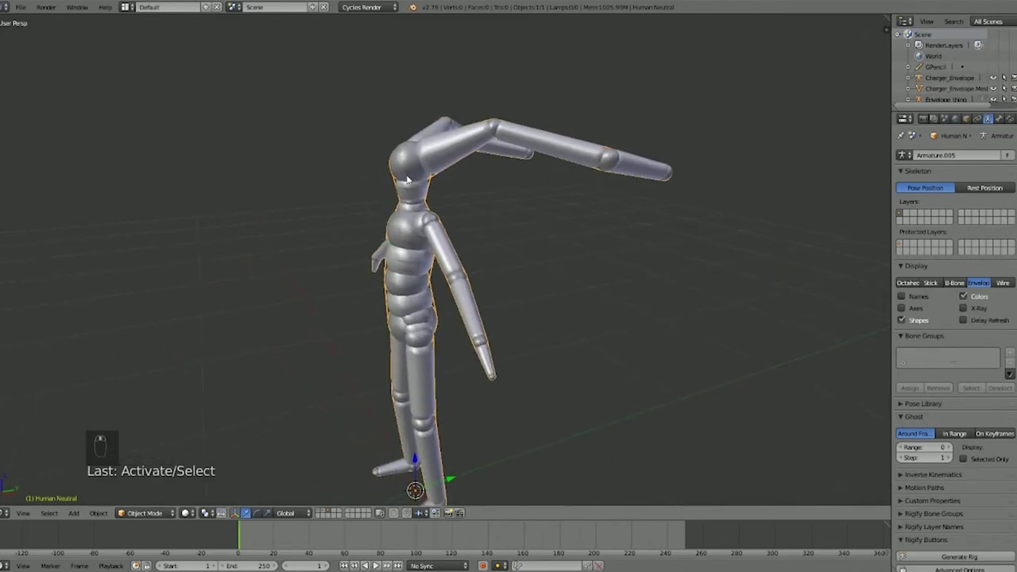
pyautogui.hotkey('alt', 'w')
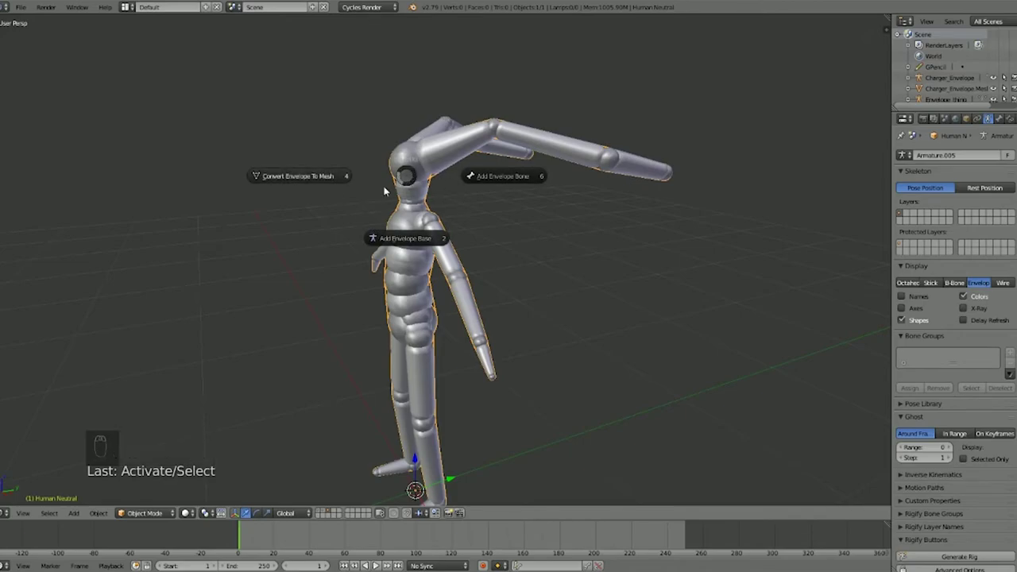
pyautogui.click(326, 179)
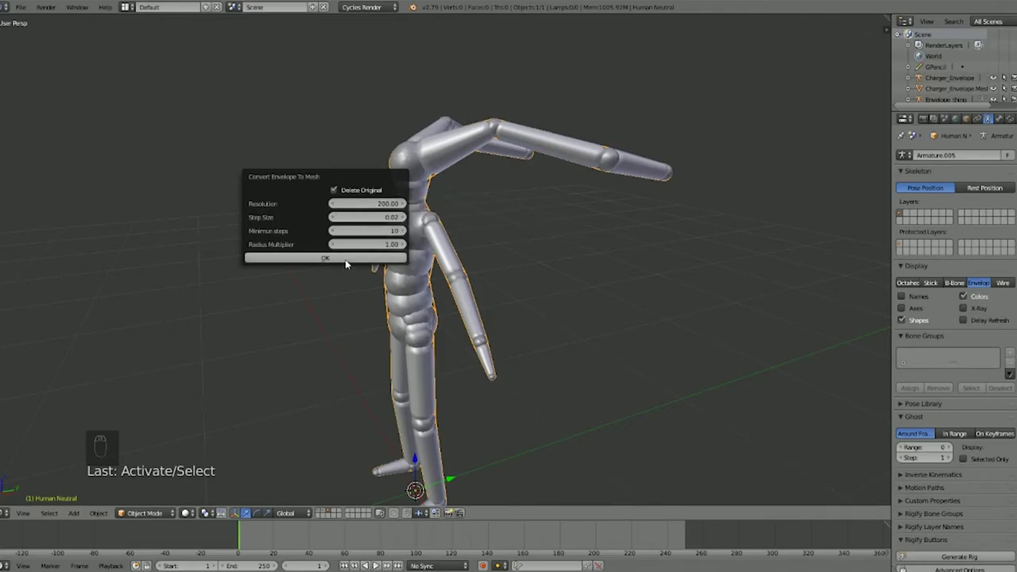
pyautogui.click(345, 259)
# Step: Examine the converted mesh's shape and topology from several angles and in Edit Mode
pyautogui.moveTo(345, 262); pyautogui.dragTo(352, 265, button='middle')
pyautogui.scroll(3, 426, 229)
pyautogui.moveTo(426, 229); pyautogui.dragTo(513, 216, button='middle')
pyautogui.press('a')
pyautogui.rightClick(513, 216)
pyautogui.press('Tab')
pyautogui.scroll(5, 414, 241)
pyautogui.scroll(-5, 418, 205)
pyautogui.moveTo(421, 236); pyautogui.dragTo(414, 264, button='middle')
pyautogui.press('Tab')
pyautogui.scroll(-4, 593, 269)
pyautogui.scroll(4, 445, 254)
pyautogui.scroll(-3, 479, 237)
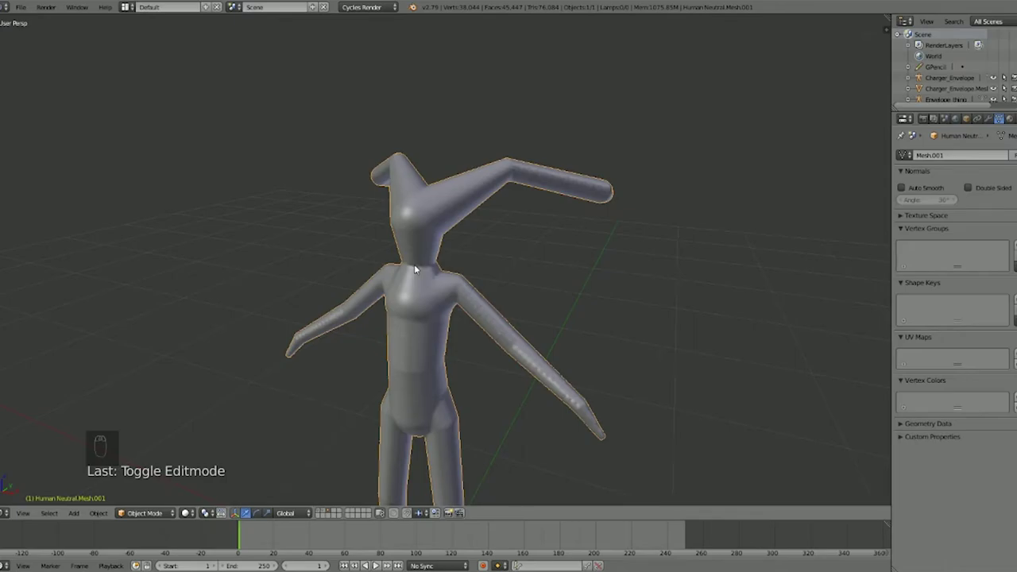
# Step: Switch the converted mesh to Sculpt Mode through the SculpTKt pie menu and frame the head
pyautogui.hotkey('alt', 'w')
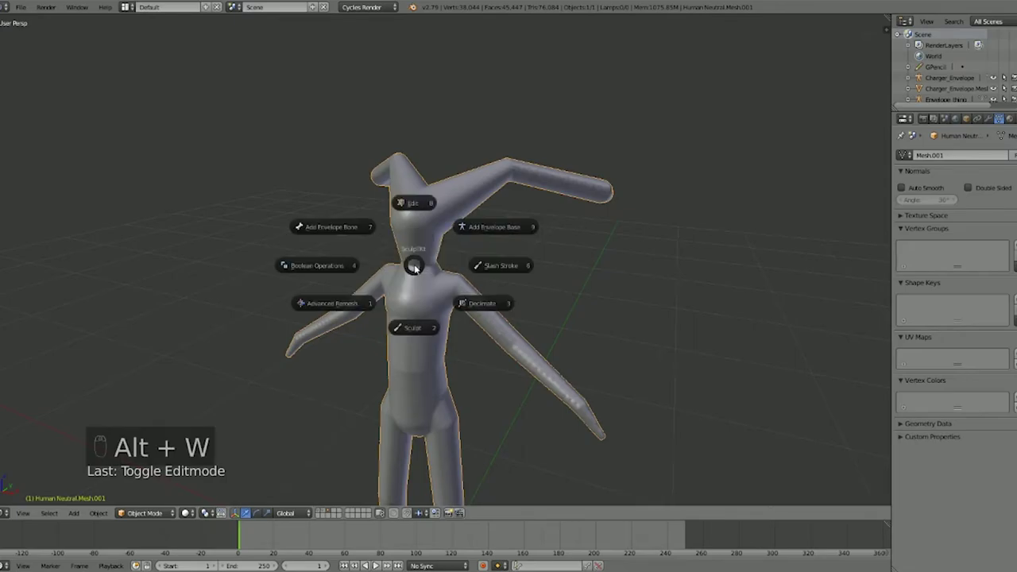
pyautogui.click(406, 330)
pyautogui.scroll(2, 435, 292)
pyautogui.moveTo(434, 291)
pyautogui.mouseDown(button='middle')
pyautogui.moveTo(415, 240)
pyautogui.moveTo(446, 201)
pyautogui.mouseUp(button='middle')
pyautogui.scroll(1, 409, 210)
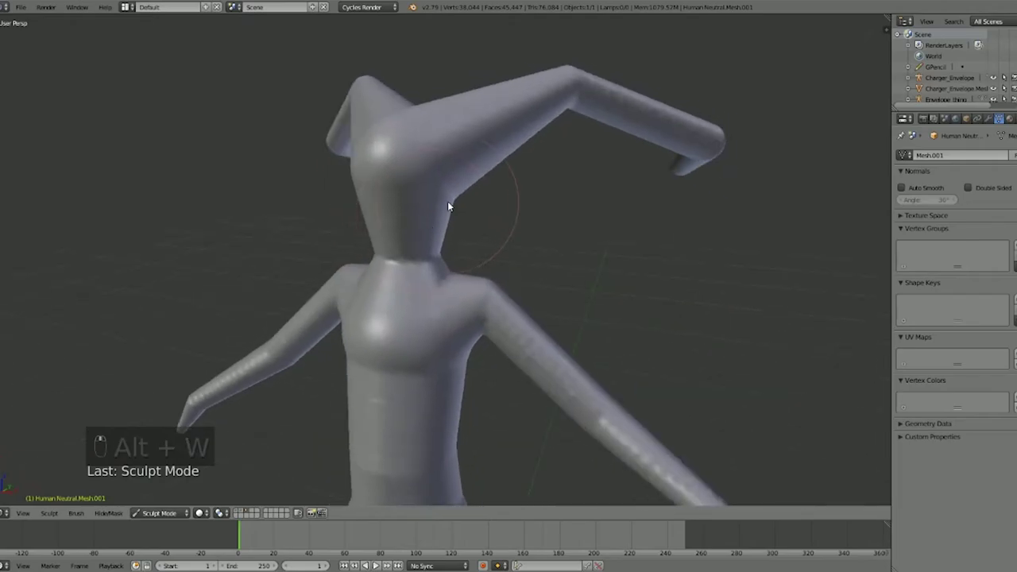
# Step: Adjust the Clay Strips brush's radius and strength and sculpt mirrored strokes down the face, neck and upper chest
pyautogui.press('d')
pyautogui.press('f')
pyautogui.click(409, 209)
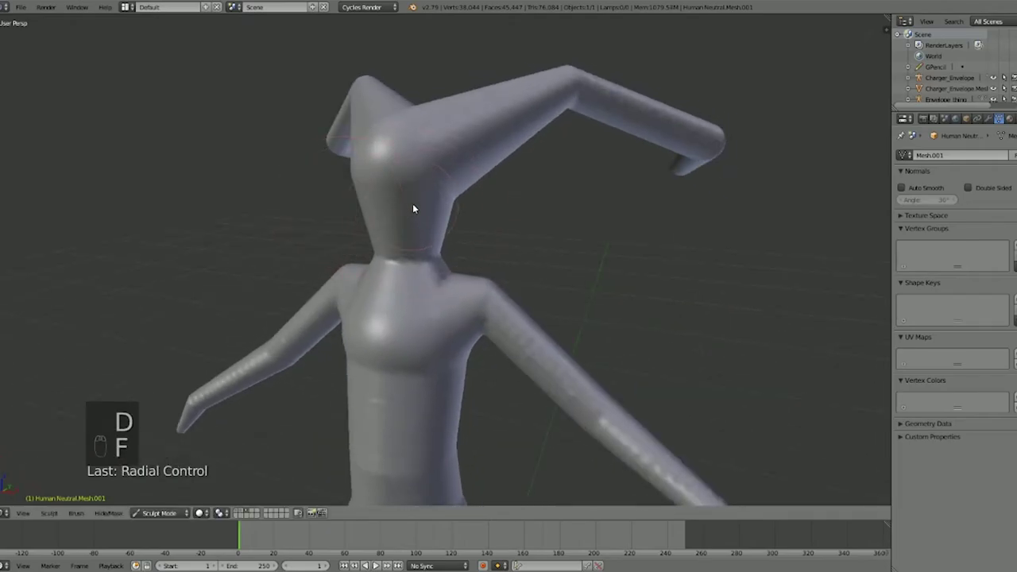
pyautogui.hotkey('shift', 'f')
pyautogui.click(413, 206)
pyautogui.press('f')
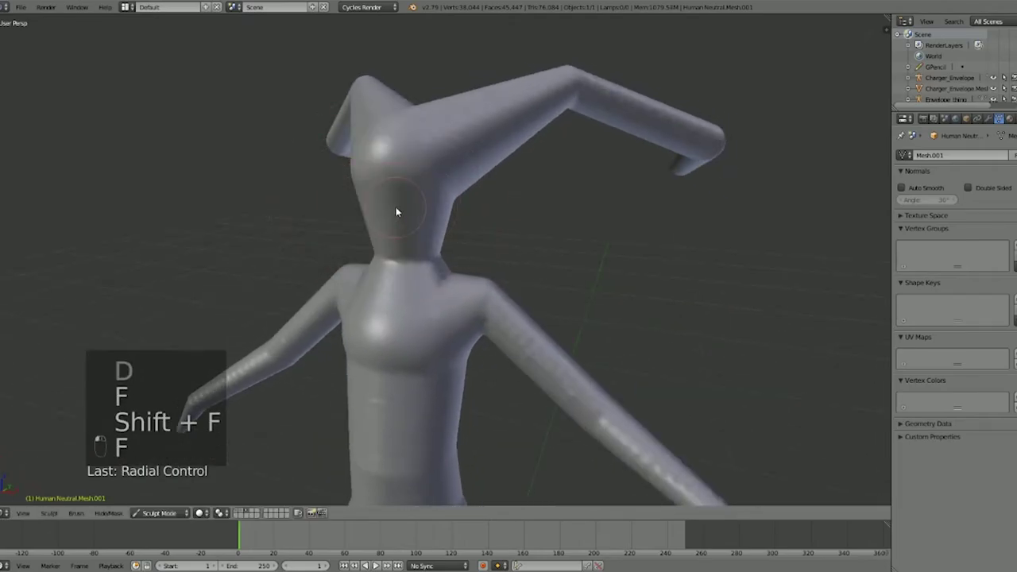
pyautogui.click(406, 248)
pyautogui.moveTo(402, 234); pyautogui.dragTo(414, 164)
pyautogui.moveTo(419, 258); pyautogui.dragTo(414, 317)
# Step: Turn on dynamic topology and build up clay strokes along the head, neck and chest
pyautogui.hotkey('alt', 'w')
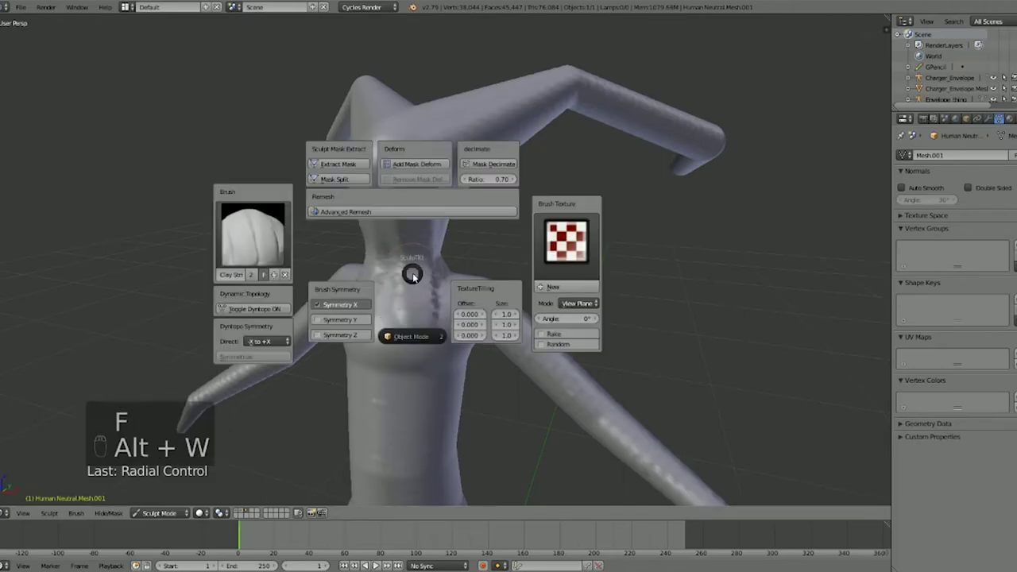
pyautogui.click(278, 309)
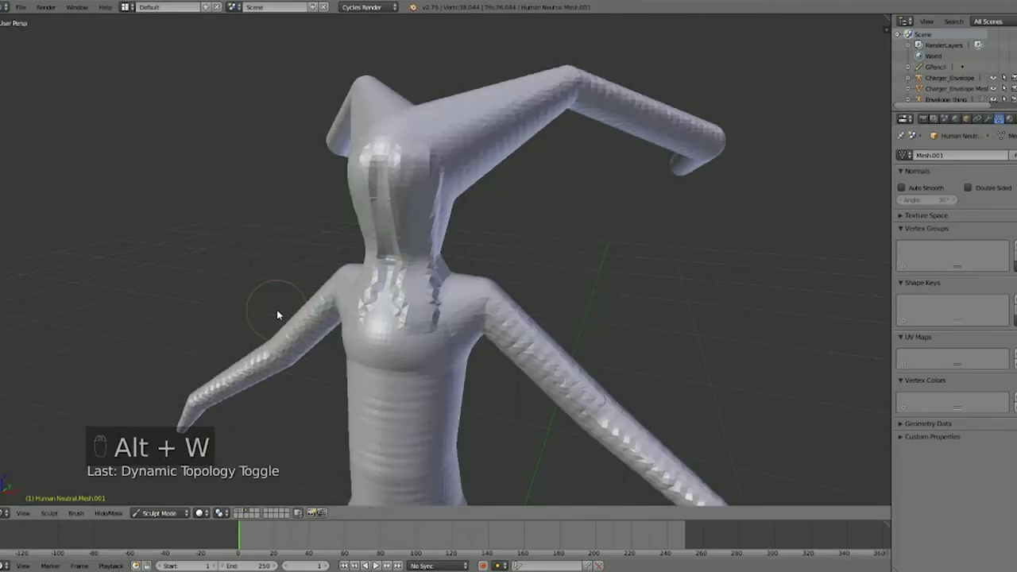
pyautogui.moveTo(421, 171)
pyautogui.mouseDown()
pyautogui.moveTo(413, 151)
pyautogui.moveTo(421, 236)
pyautogui.mouseUp()
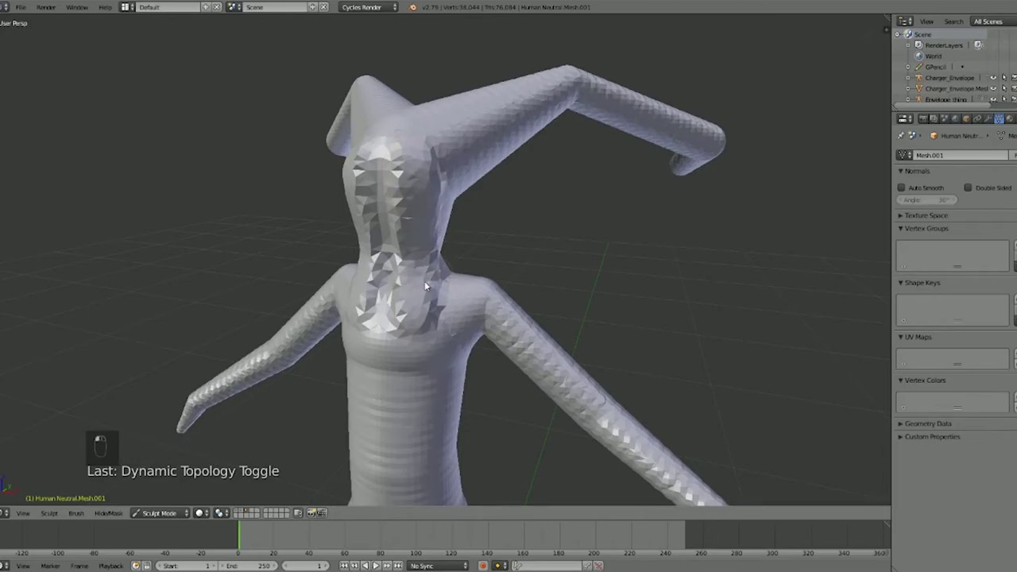
pyautogui.moveTo(421, 243); pyautogui.dragTo(386, 265, button='middle')
pyautogui.scroll(3, 386, 264)
pyautogui.moveTo(340, 107); pyautogui.dragTo(355, 357)
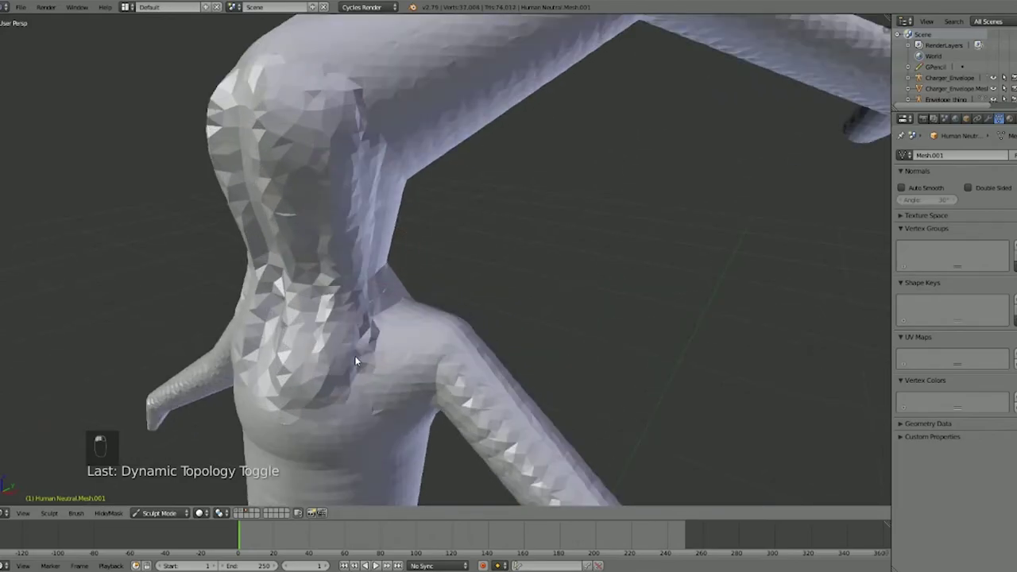
pyautogui.moveTo(355, 357); pyautogui.dragTo(377, 260, button='middle')
pyautogui.moveTo(378, 265)
pyautogui.mouseDown()
pyautogui.moveTo(442, 321)
pyautogui.moveTo(390, 370)
pyautogui.mouseUp()
pyautogui.scroll(-4, 391, 166)
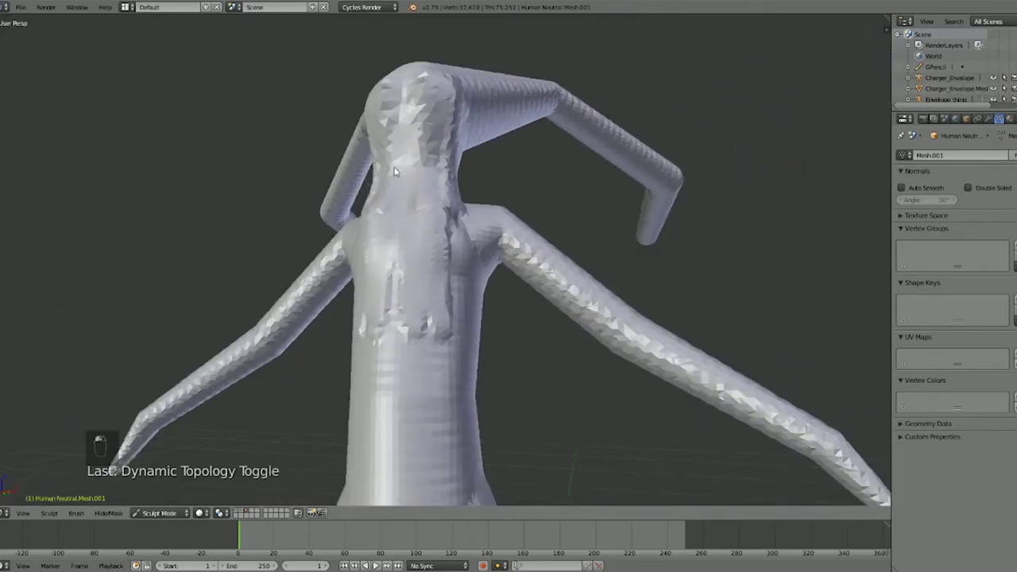
pyautogui.scroll(5, 418, 167)
# Step: Switch to the Blob brush, resize it and sculpt rounded mirrored bulges on the head
pyautogui.hotkey('alt', 'w')
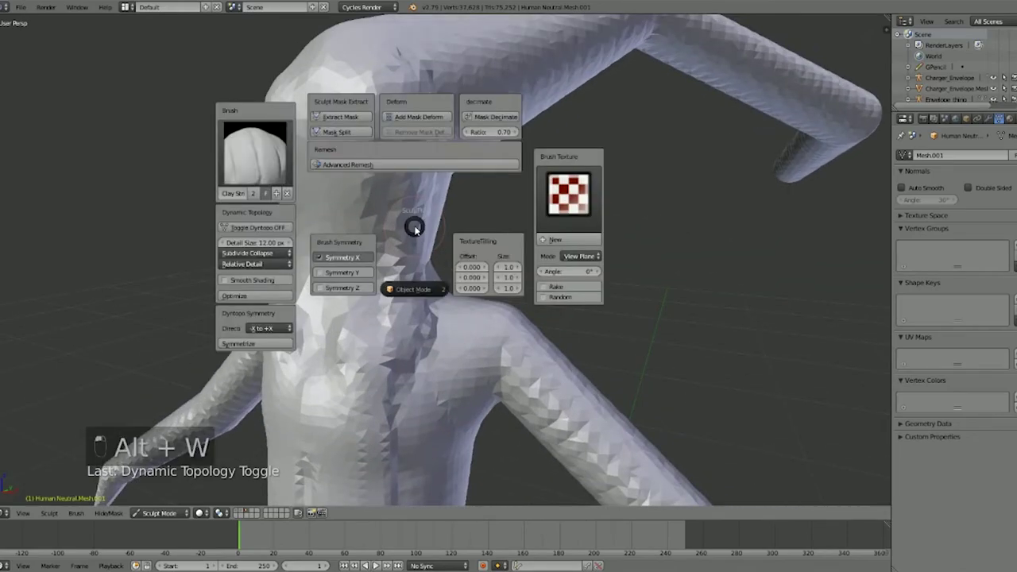
pyautogui.click(257, 123)
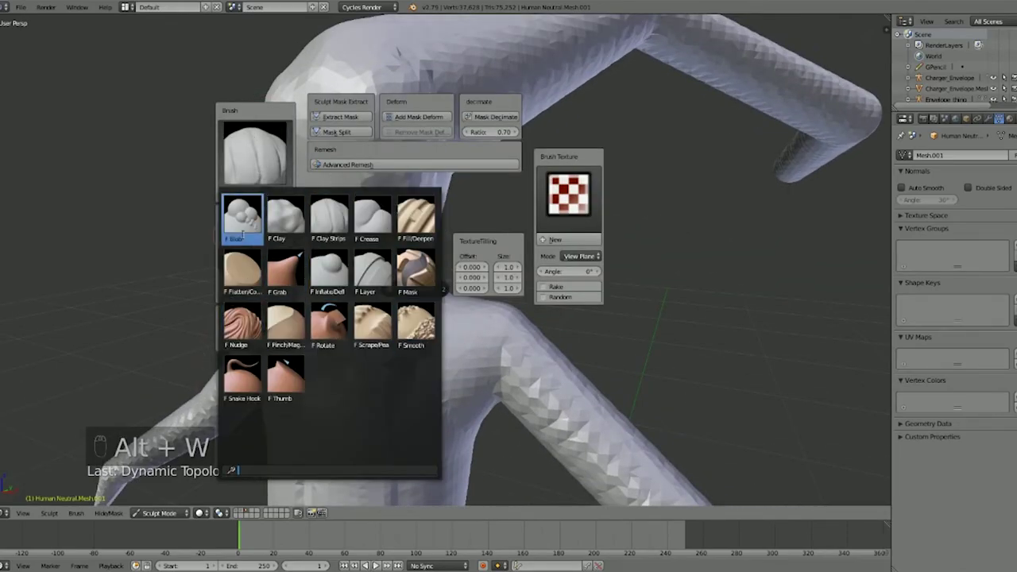
pyautogui.click(246, 219)
pyautogui.press('f')
pyautogui.click(401, 159)
pyautogui.moveTo(376, 148)
pyautogui.mouseDown()
pyautogui.moveTo(368, 118)
pyautogui.moveTo(382, 168)
pyautogui.moveTo(403, 121)
pyautogui.moveTo(367, 211)
pyautogui.mouseUp()
pyautogui.moveTo(367, 211); pyautogui.dragTo(333, 195, button='middle')
pyautogui.moveTo(334, 195)
pyautogui.mouseDown()
pyautogui.moveTo(344, 226)
pyautogui.moveTo(496, 100)
pyautogui.moveTo(350, 198)
pyautogui.moveTo(481, 84)
pyautogui.mouseUp()
pyautogui.moveTo(481, 84); pyautogui.dragTo(412, 131, button='middle')
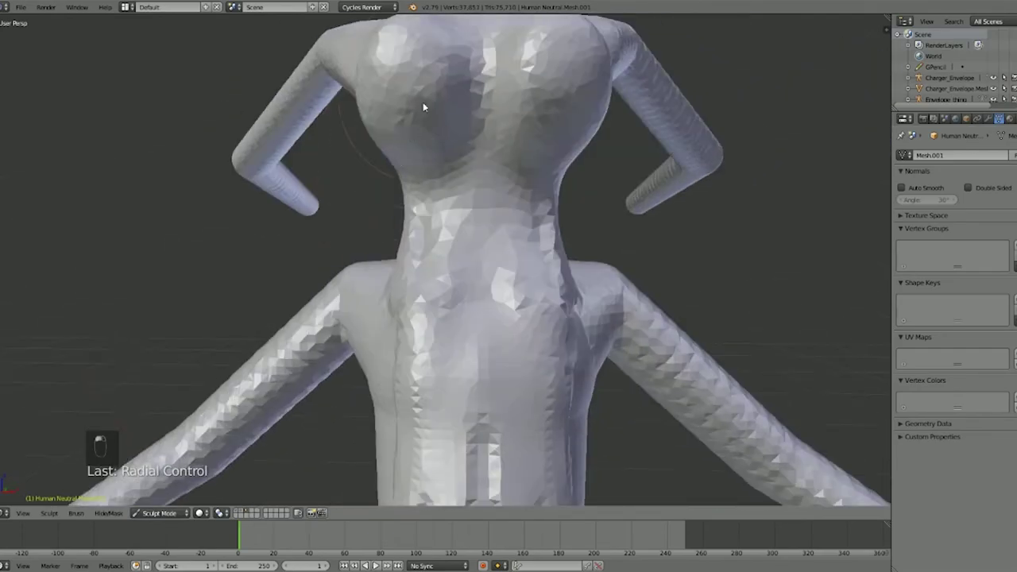
pyautogui.moveTo(522, 28); pyautogui.dragTo(499, 134, button='middle')
# Step: Smooth the sculpted surface around the torso and neck
pyautogui.scroll(-1, 429, 155)
pyautogui.scroll(-3, 413, 173)
pyautogui.moveTo(415, 174); pyautogui.dragTo(445, 263, button='middle')
pyautogui.keyDown('shift'); pyautogui.moveTo(442, 362); pyautogui.dragTo(430, 306); pyautogui.keyUp('shift')
pyautogui.moveTo(447, 365); pyautogui.dragTo(408, 363, button='middle')
pyautogui.scroll(3, 408, 364)
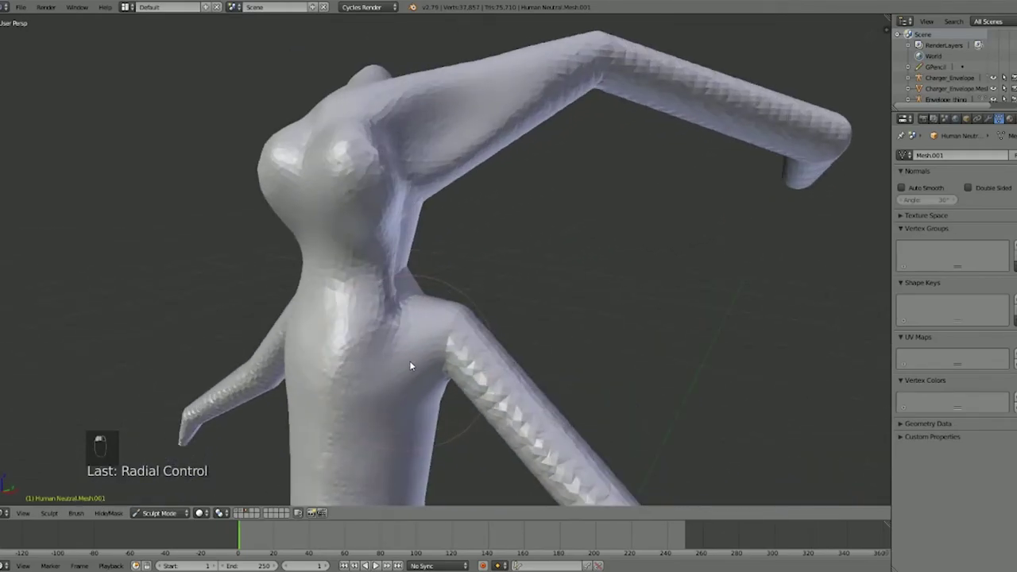
pyautogui.scroll(2, 406, 318)
pyautogui.keyDown('shift'); pyautogui.moveTo(390, 214); pyautogui.dragTo(485, 392, button='middle'); pyautogui.keyUp('shift')
pyautogui.moveTo(470, 266)
pyautogui.mouseDown(button='middle')
pyautogui.moveTo(446, 258)
pyautogui.moveTo(436, 237)
pyautogui.moveTo(458, 236)
pyautogui.mouseUp(button='middle')
pyautogui.scroll(-3, 450, 230)
pyautogui.scroll(3, 452, 233)
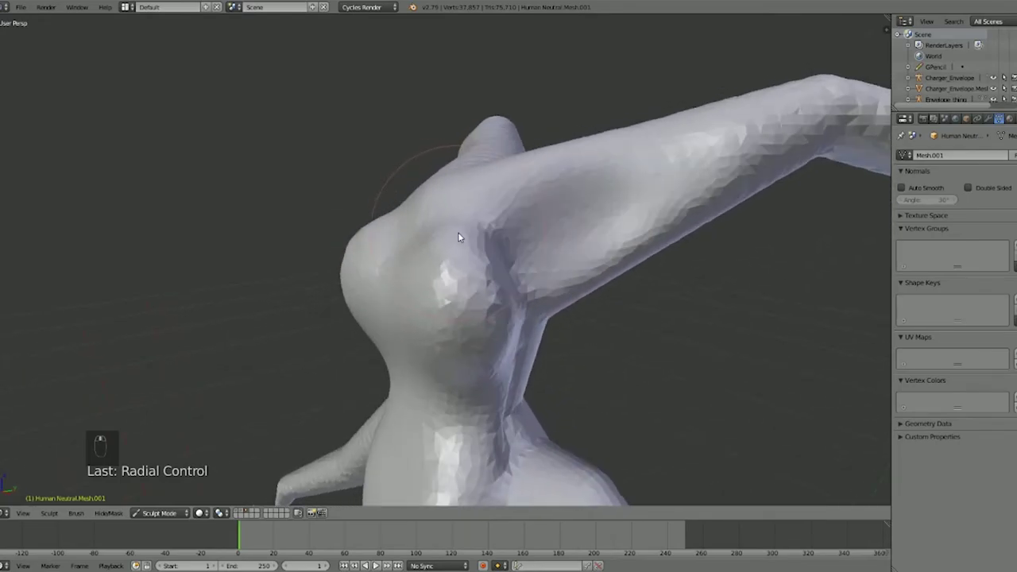
# Step: Return to Object Mode, deselect the sculpted mesh and add a new envelope bone to the scene
pyautogui.hotkey('alt', 'w')
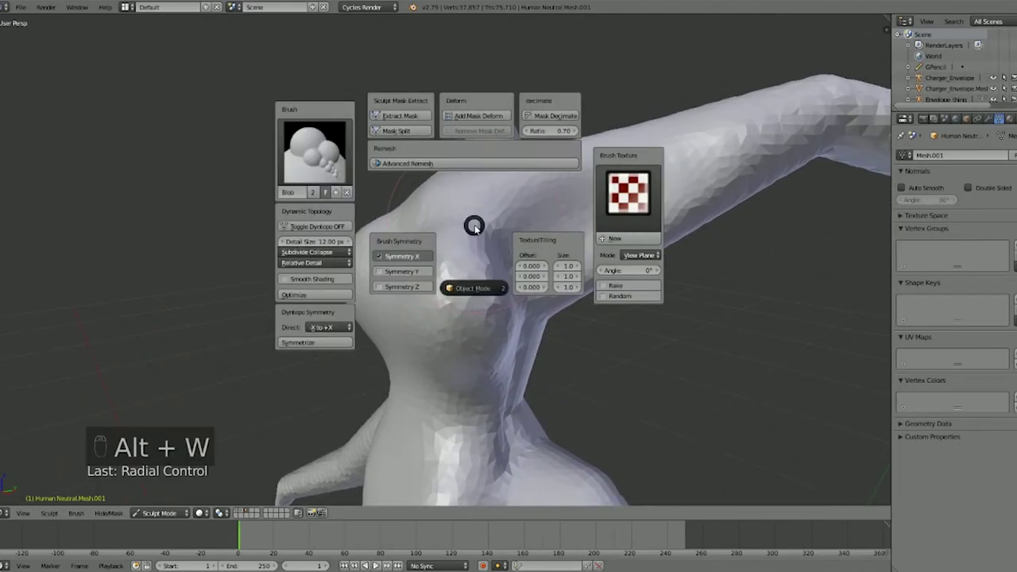
pyautogui.click(473, 288)
pyautogui.moveTo(471, 291); pyautogui.dragTo(446, 276, button='middle')
pyautogui.scroll(-3, 443, 271)
pyautogui.press('a')
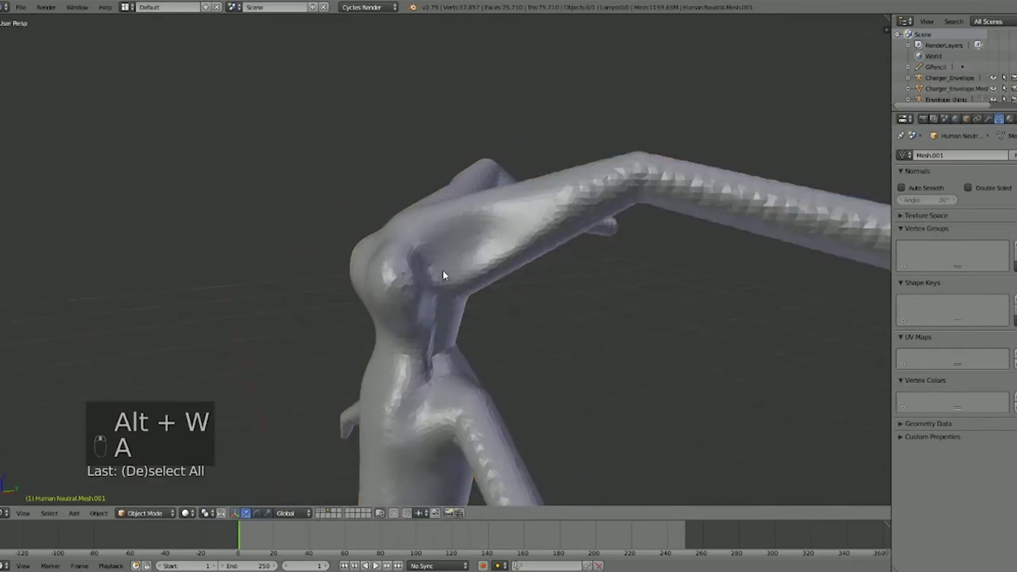
pyautogui.hotkey('alt', 'w')
pyautogui.click(382, 237)
pyautogui.scroll(-6, 416, 333)
pyautogui.moveTo(415, 337); pyautogui.dragTo(413, 256, button='middle')
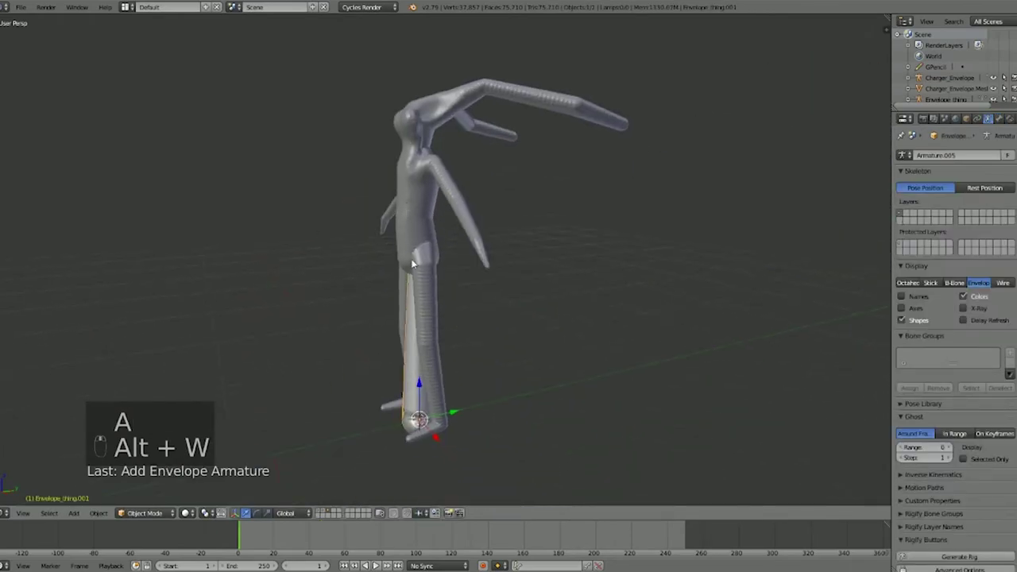
# Step: Raise the new envelope bone along the Z axis to head height in Edit Mode
pyautogui.press('Tab')
pyautogui.rightClick(425, 366)
pyautogui.press('g')
pyautogui.press('z')
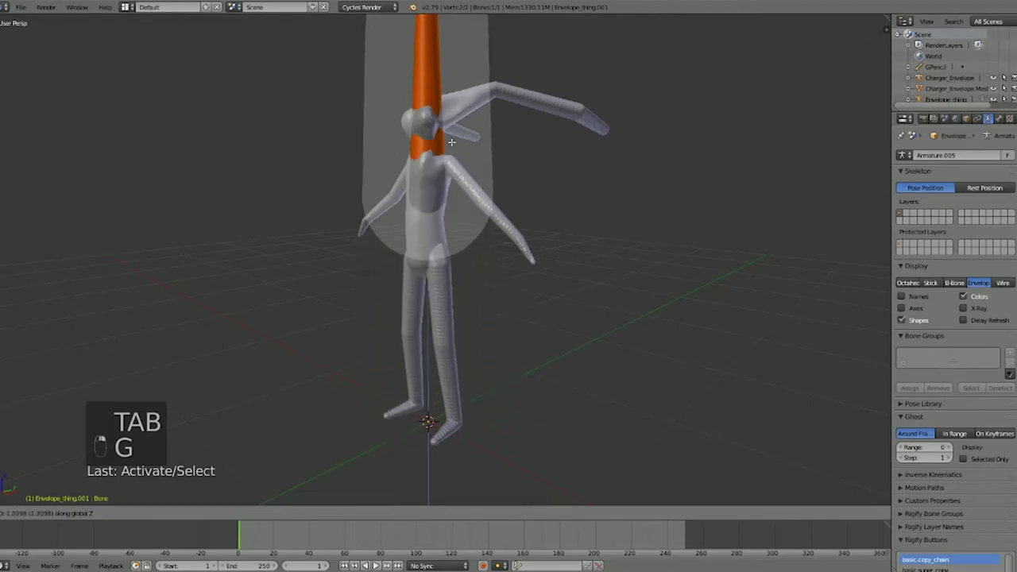
pyautogui.click(466, 46)
pyautogui.moveTo(465, 46); pyautogui.dragTo(567, 538, button='middle')
# Step: Shrink the new bone's envelope radius and adjust its height along Z to start at the head
pyautogui.hotkey('alt', 's')
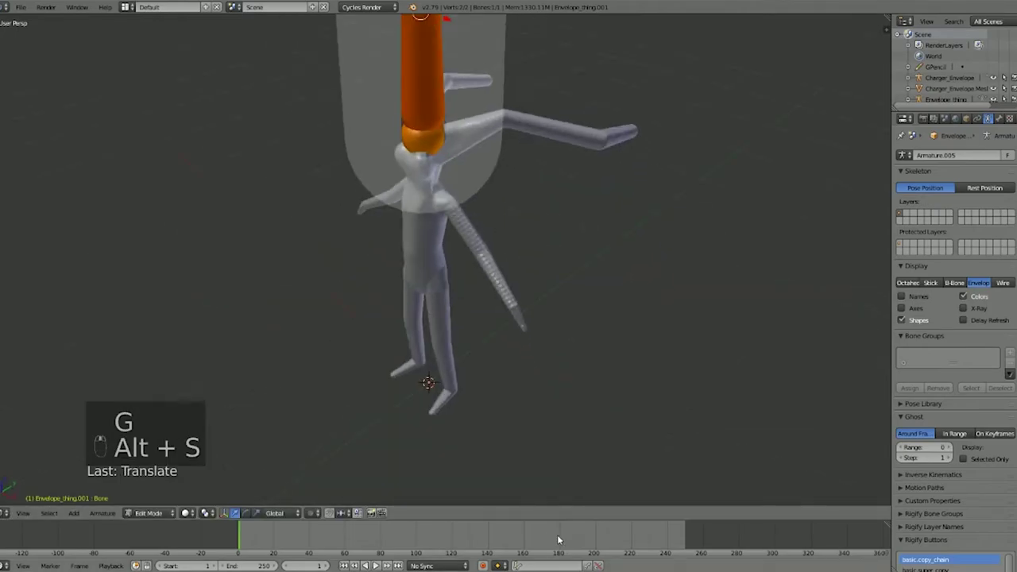
pyautogui.hotkey('alt', 's')
pyautogui.click(472, 110)
pyautogui.press('g')
pyautogui.press('z')
pyautogui.click(470, 137)
# Step: Lower the bone's tip joint along Z to shorten the bone above the head
pyautogui.scroll(-2, 461, 119)
pyautogui.rightClick(439, 96)
pyautogui.press('g')
pyautogui.press('z')
pyautogui.click(444, 200)
pyautogui.scroll(7, 445, 208)
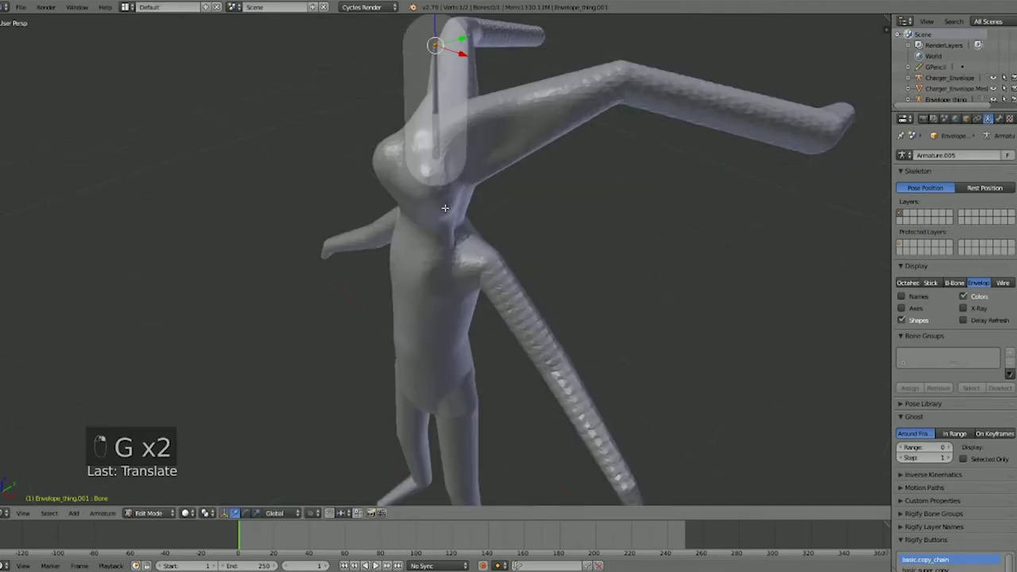
# Step: Select the bone's base joint inside the head and enlarge its radius to form a tapered spike
pyautogui.press('z')
pyautogui.rightClick(436, 124)
pyautogui.keyDown('shift'); pyautogui.moveTo(436, 125); pyautogui.dragTo(417, 285, button='middle'); pyautogui.keyUp('shift')
pyautogui.press('z')
pyautogui.hotkey('alt', 's')
pyautogui.click(653, 179)
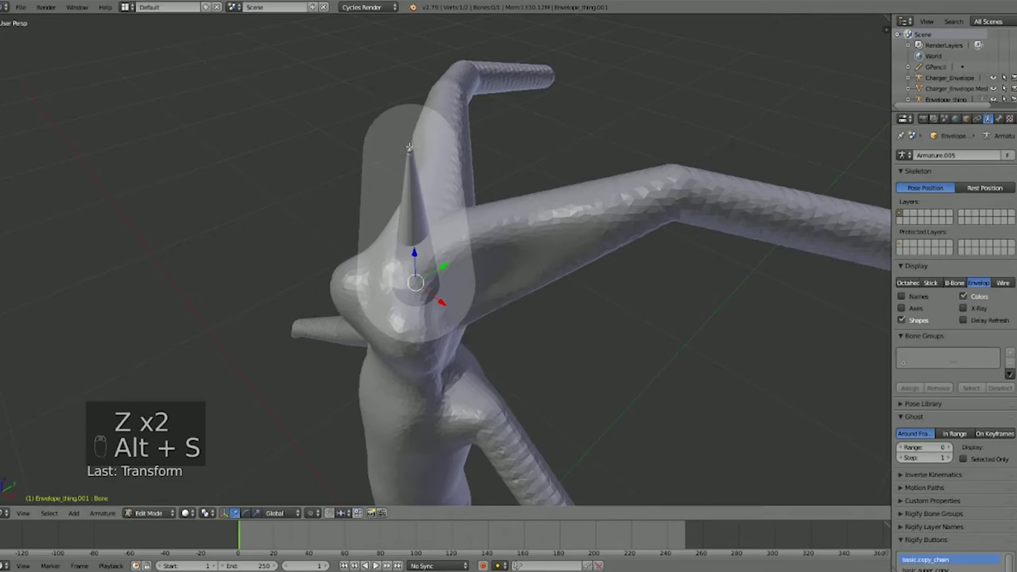
# Step: Move the whole spike bone along X and then horizontally onto one of the head's bulges
pyautogui.moveTo(414, 149); pyautogui.dragTo(512, 135, button='middle')
pyautogui.rightClick(552, 151)
pyautogui.press('g')
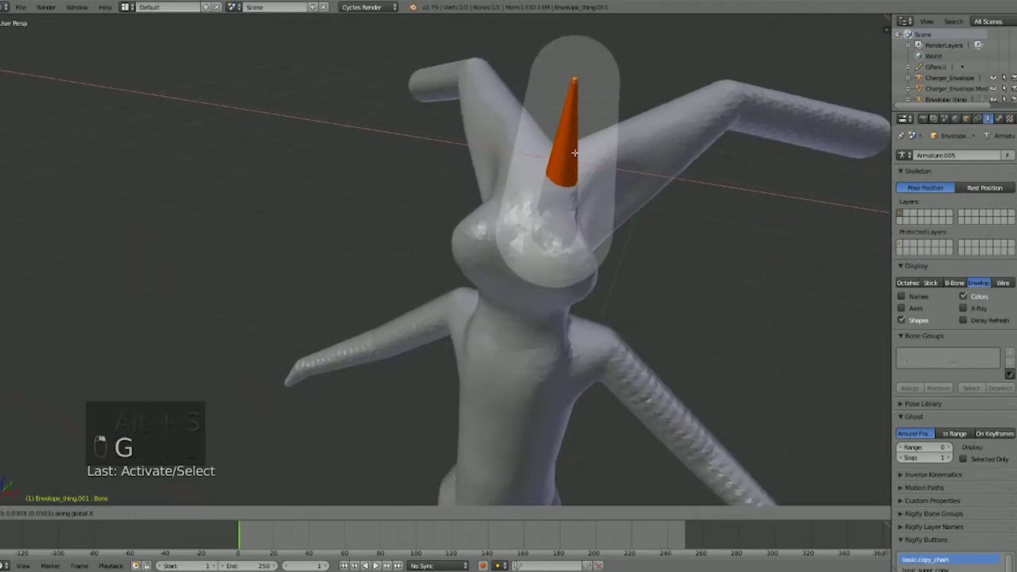
pyautogui.click(586, 157)
pyautogui.moveTo(586, 157); pyautogui.dragTo(549, 163, button='middle')
pyautogui.press('g')
pyautogui.hotkey('shift', 'z')
pyautogui.click(546, 184)
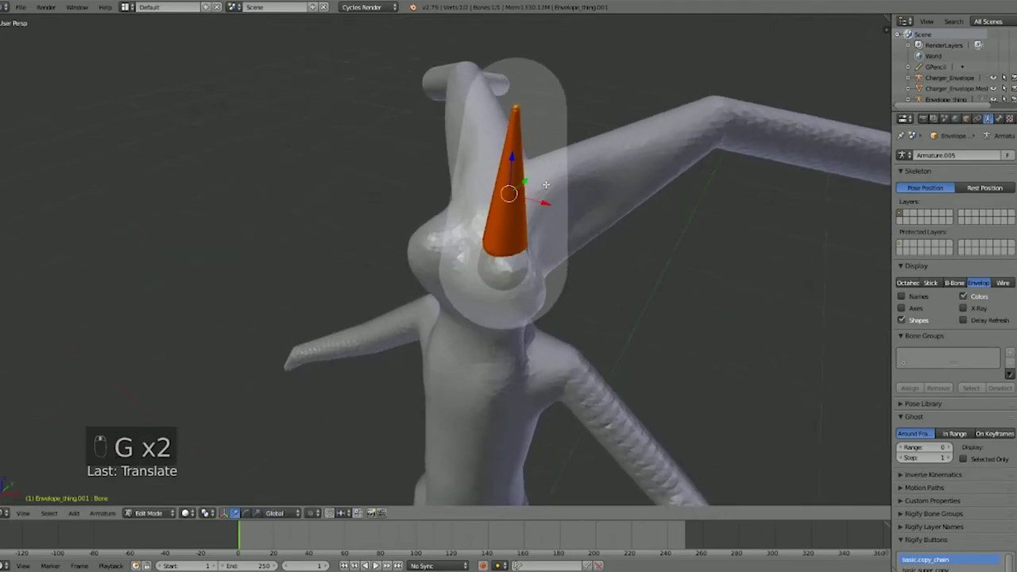
# Step: Auto-name the spike bone left/right and symmetrize it onto the head's opposite side
pyautogui.press('w')
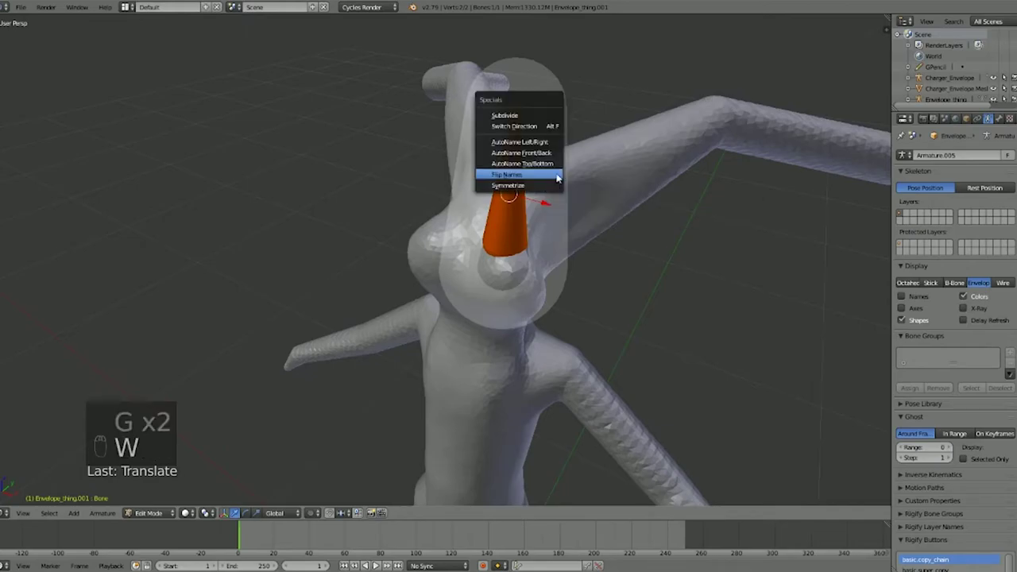
pyautogui.click(541, 141)
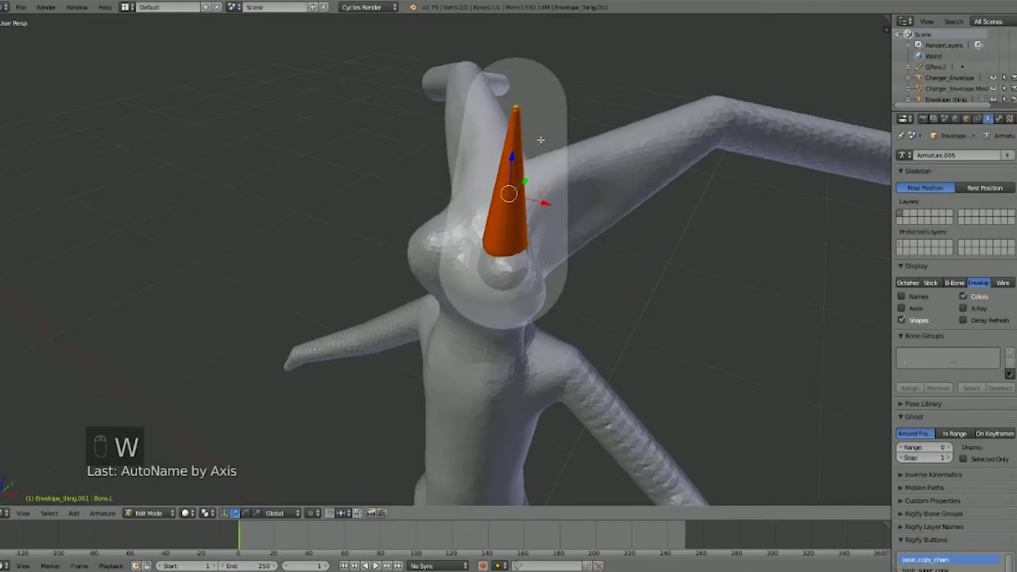
pyautogui.press('w')
pyautogui.click(526, 183)
pyautogui.moveTo(526, 184); pyautogui.dragTo(481, 164, button='middle')
pyautogui.press('a')
pyautogui.press('a')
pyautogui.press('a')
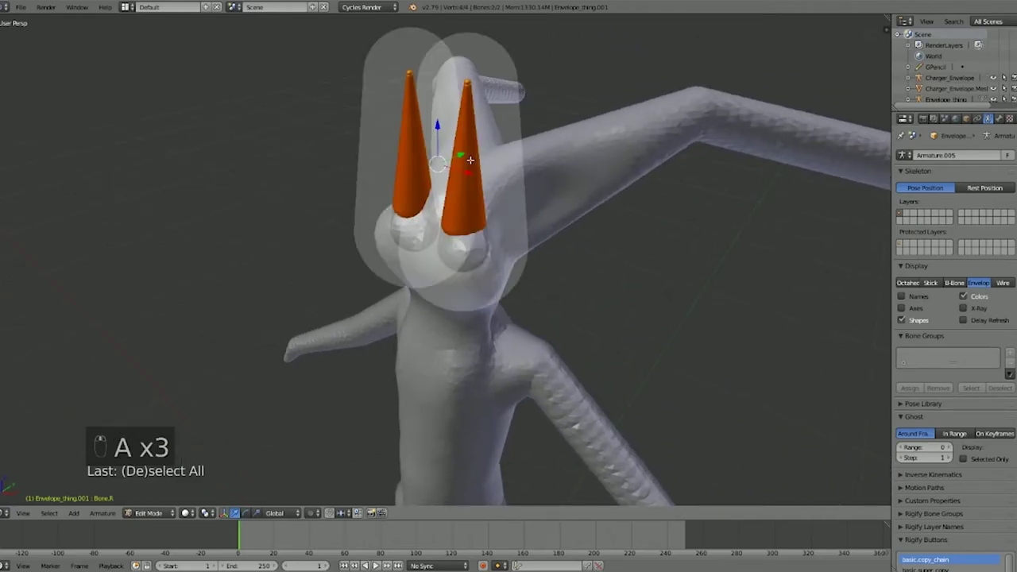
# Step: Leave Edit Mode and convert the pair of spike envelope bones to a mesh
pyautogui.hotkey('alt', 'w')
pyautogui.press('Tab')
pyautogui.hotkey('alt', 'w')
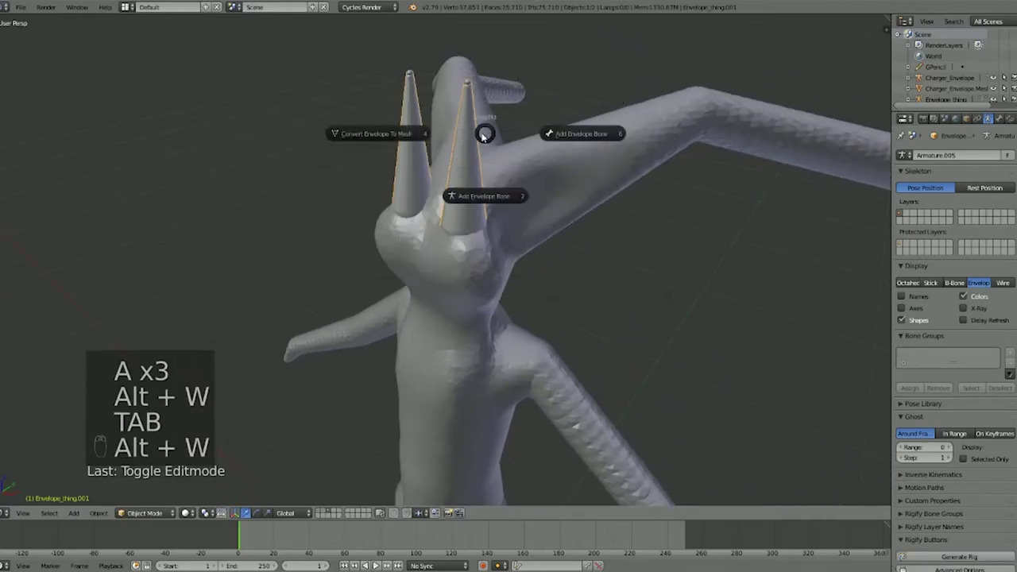
pyautogui.click(405, 220)
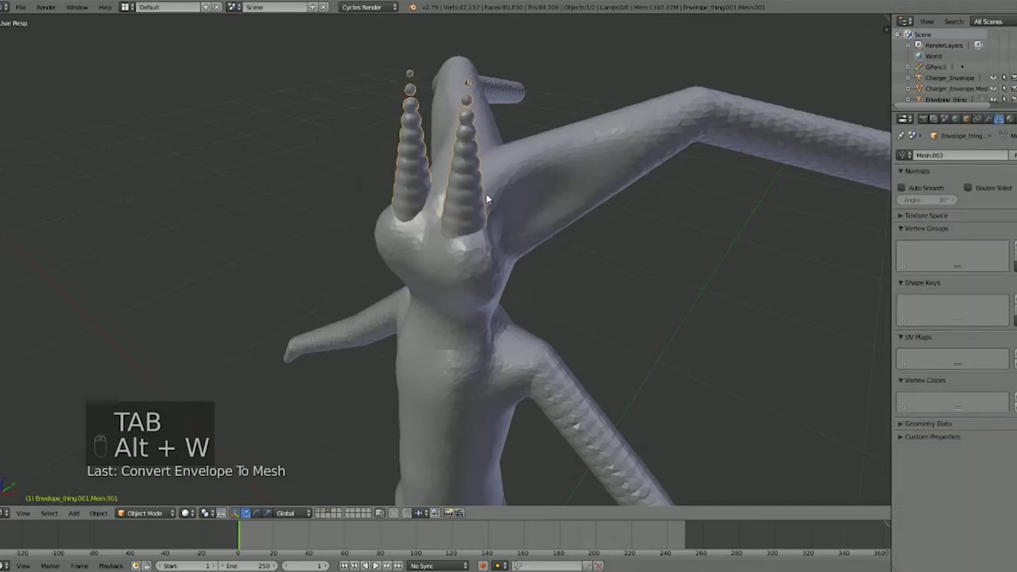
# Step: Check the converted spikes up close and undo their conversion to mesh
pyautogui.moveTo(477, 191); pyautogui.dragTo(468, 236, button='middle')
pyautogui.scroll(2, 468, 236)
pyautogui.keyDown('shift'); pyautogui.moveTo(429, 131); pyautogui.dragTo(459, 200, button='middle'); pyautogui.keyUp('shift')
pyautogui.scroll(3, 458, 200)
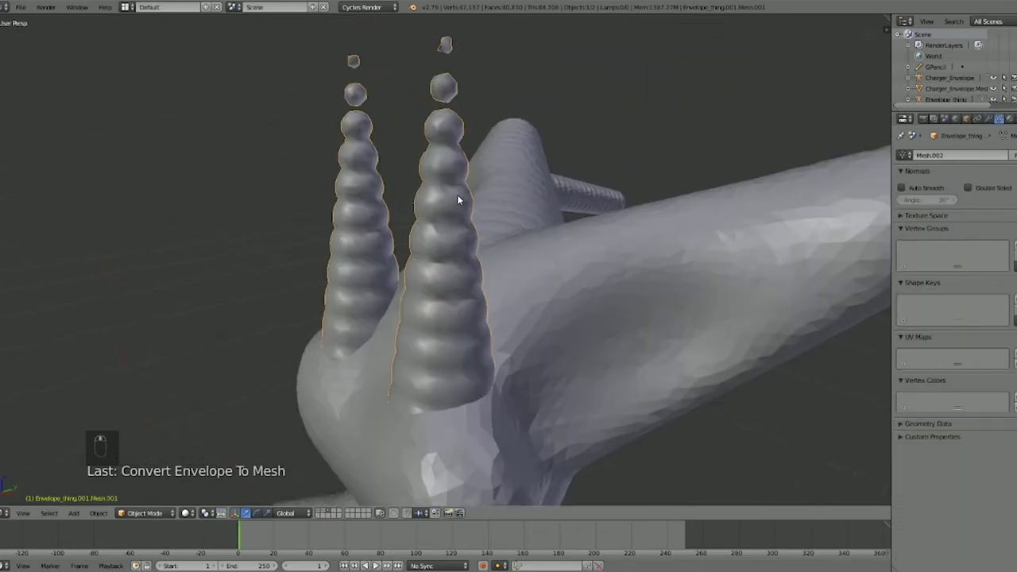
pyautogui.keyDown('shift'); pyautogui.moveTo(452, 47); pyautogui.dragTo(456, 72, button='middle'); pyautogui.keyUp('shift')
pyautogui.hotkey('ctrl', 'z')
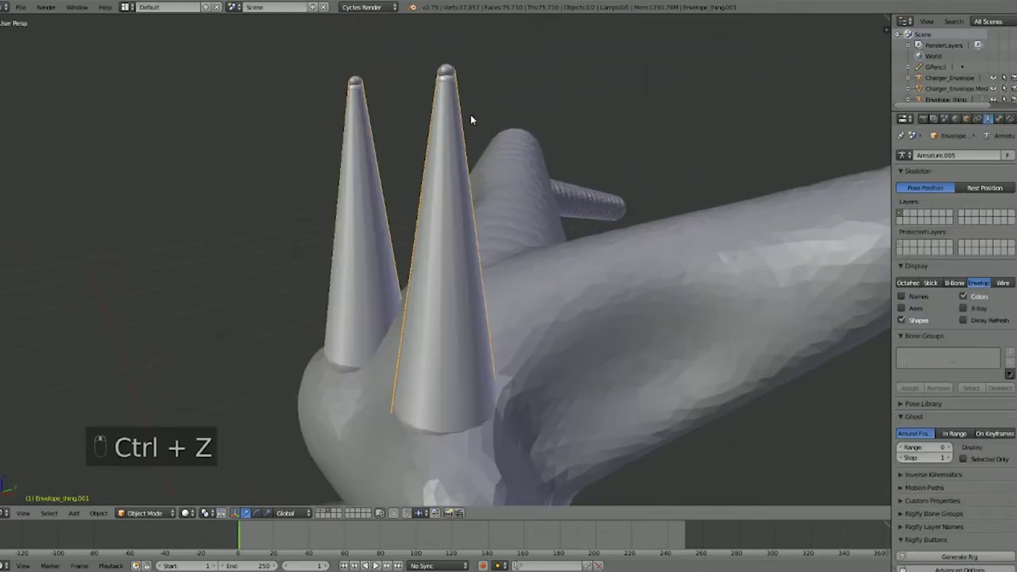
# Step: Try converting the spike envelopes to mesh at a resolution of 300, and undo the conversion
pyautogui.hotkey('alt', 'w')
pyautogui.click(389, 134)
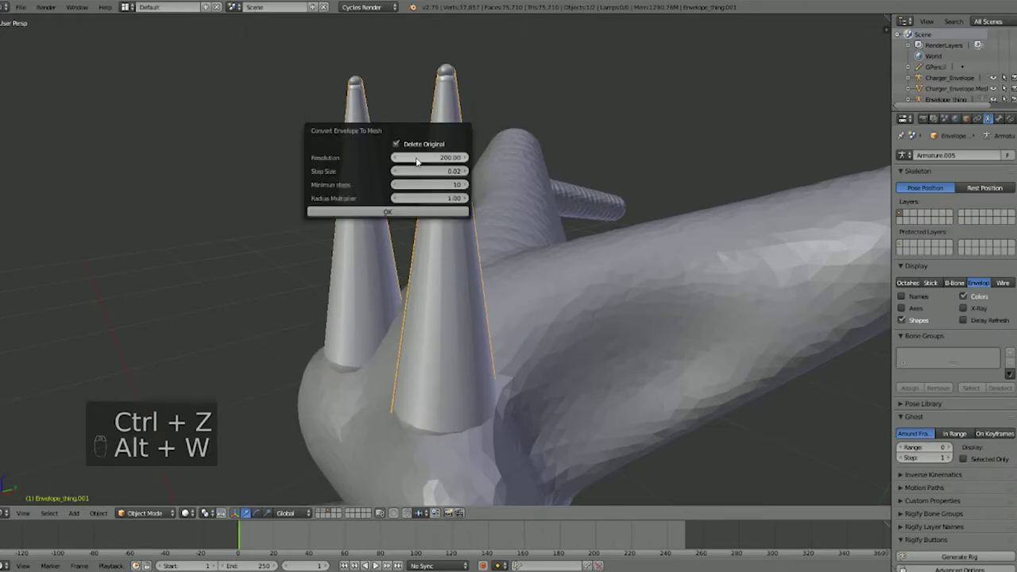
pyautogui.write('0')
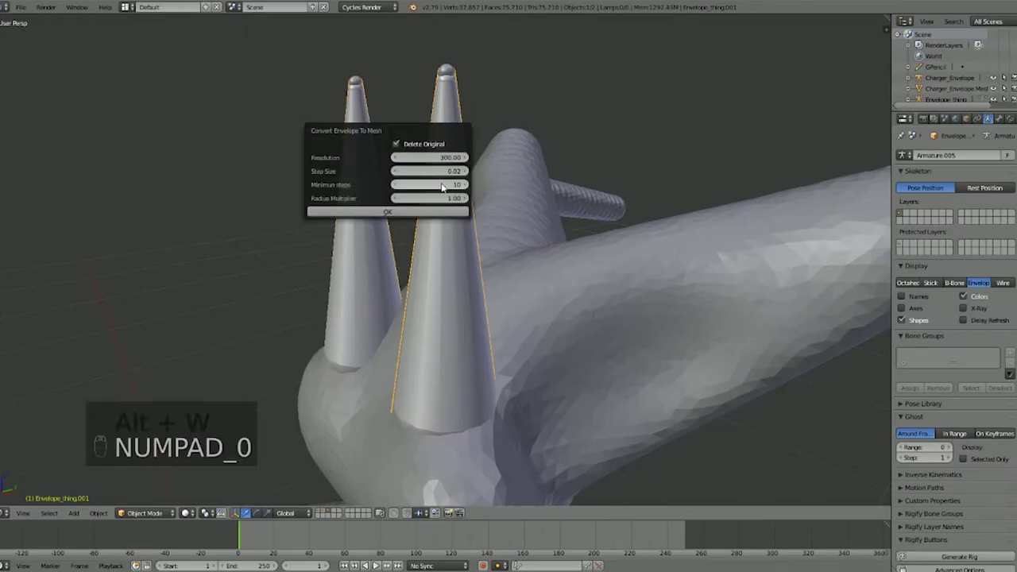
pyautogui.click(418, 211)
pyautogui.hotkey('ctrl', 'z')
# Step: Try converting the spike envelopes to mesh at a resolution of 400, and undo the conversion
pyautogui.hotkey('alt', 'w')
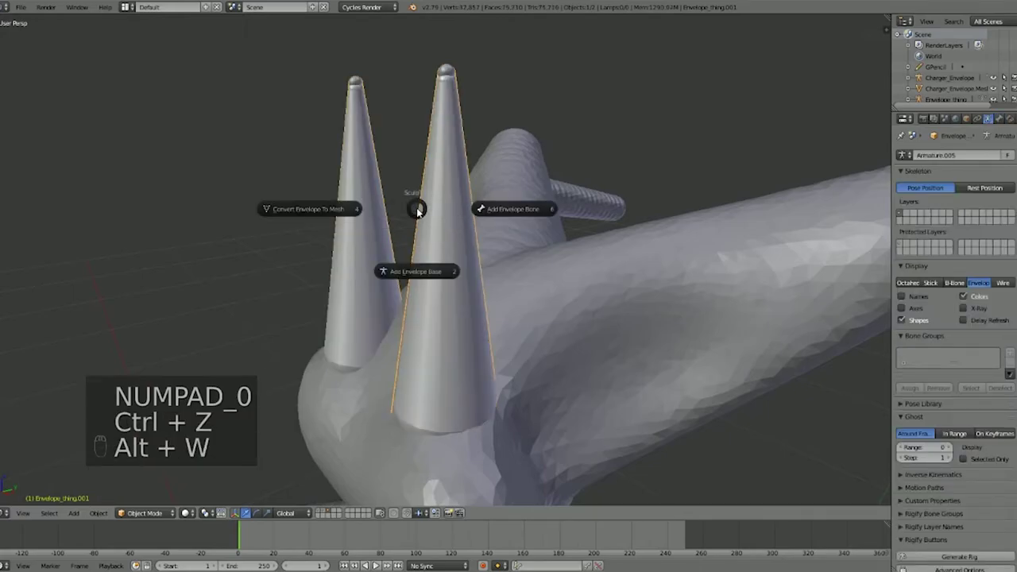
pyautogui.click(373, 208)
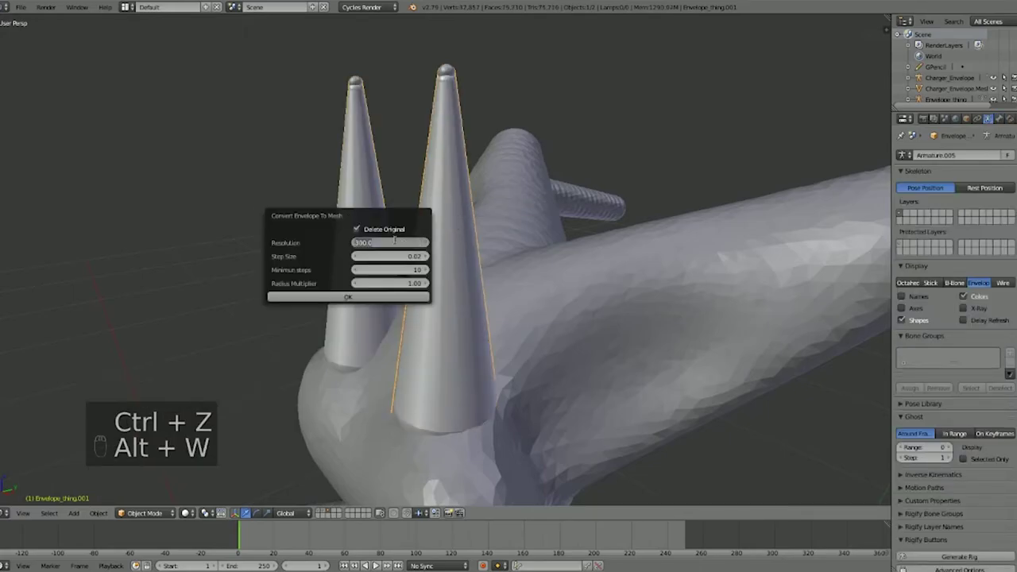
pyautogui.write('0')
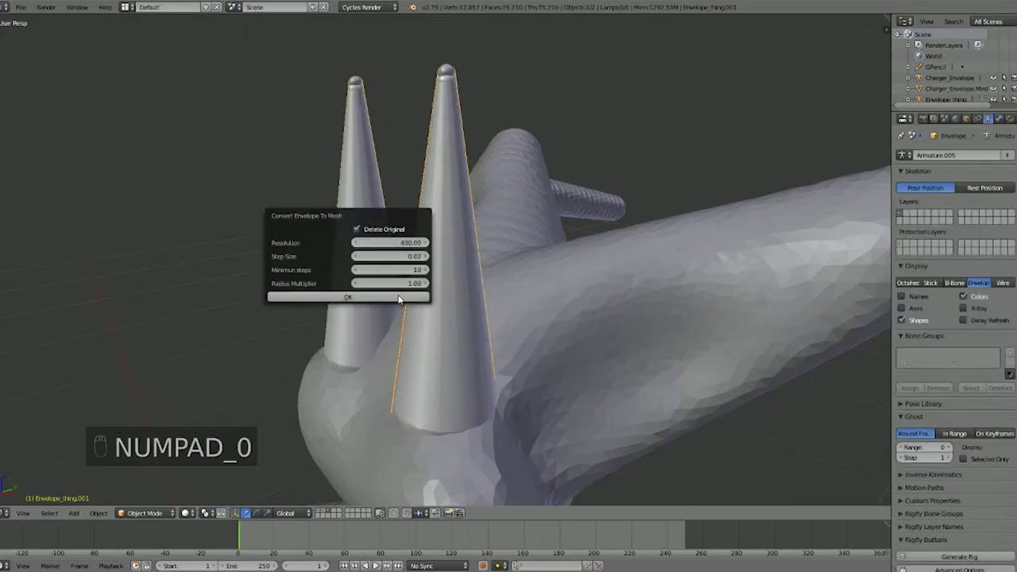
pyautogui.click(401, 297)
pyautogui.hotkey('ctrl', 'z')
# Step: Try the envelope-to-mesh conversion of the spikes with resolution 300 and step size 0.10, and undo it
pyautogui.hotkey('alt', 'w')
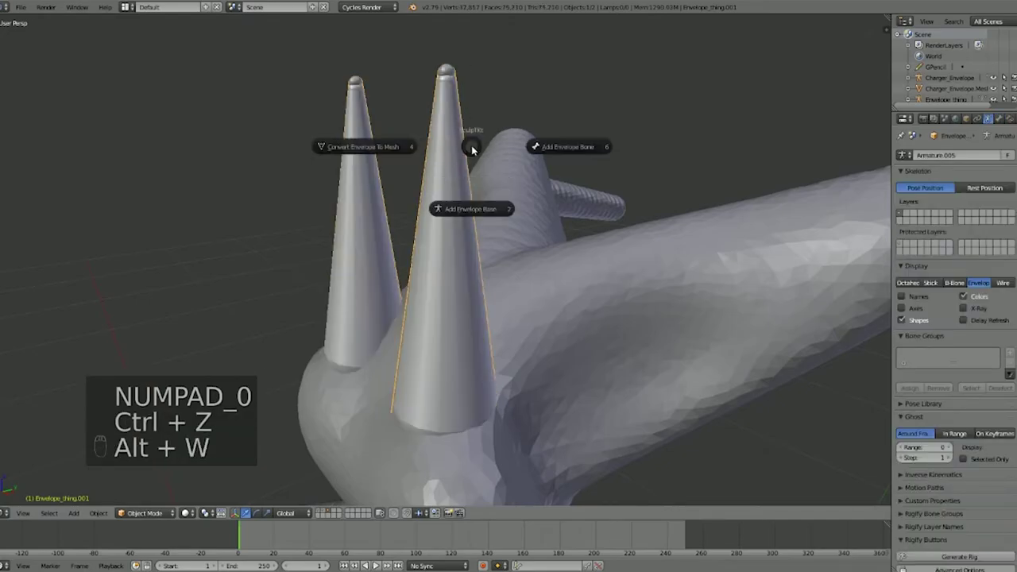
pyautogui.click(380, 148)
pyautogui.click(431, 171)
pyautogui.write('300')
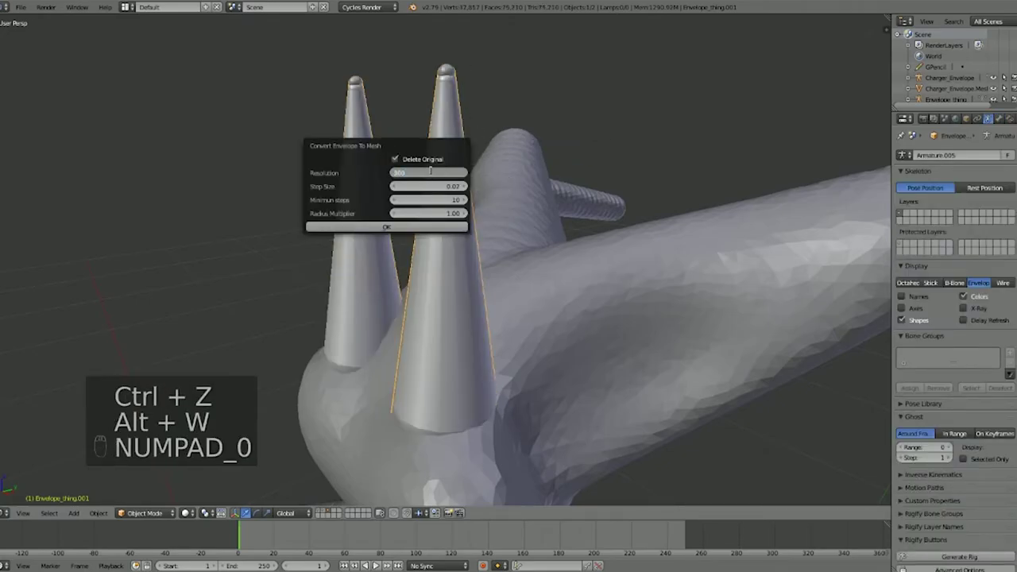
pyautogui.click(446, 187)
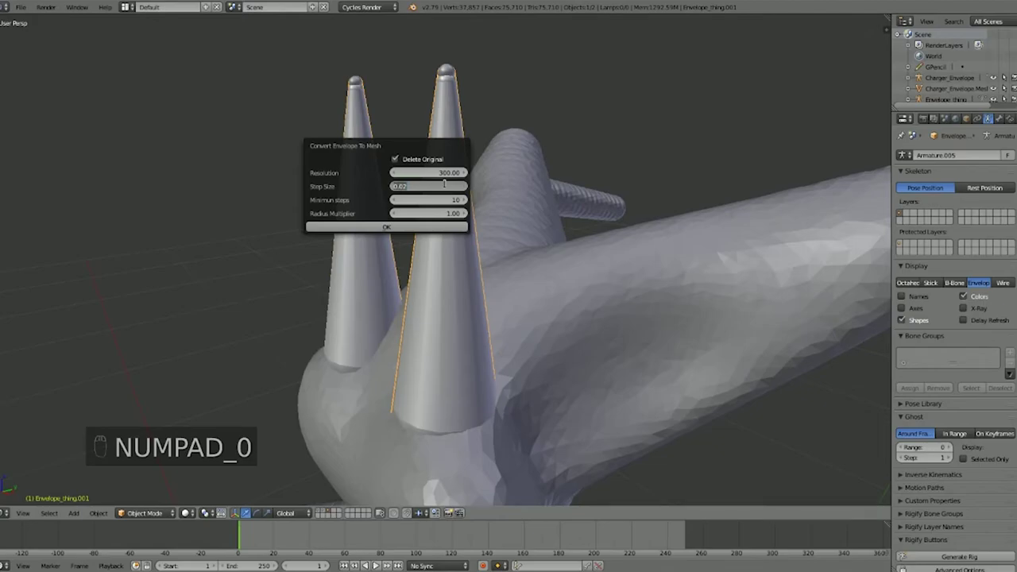
pyautogui.press('Return')
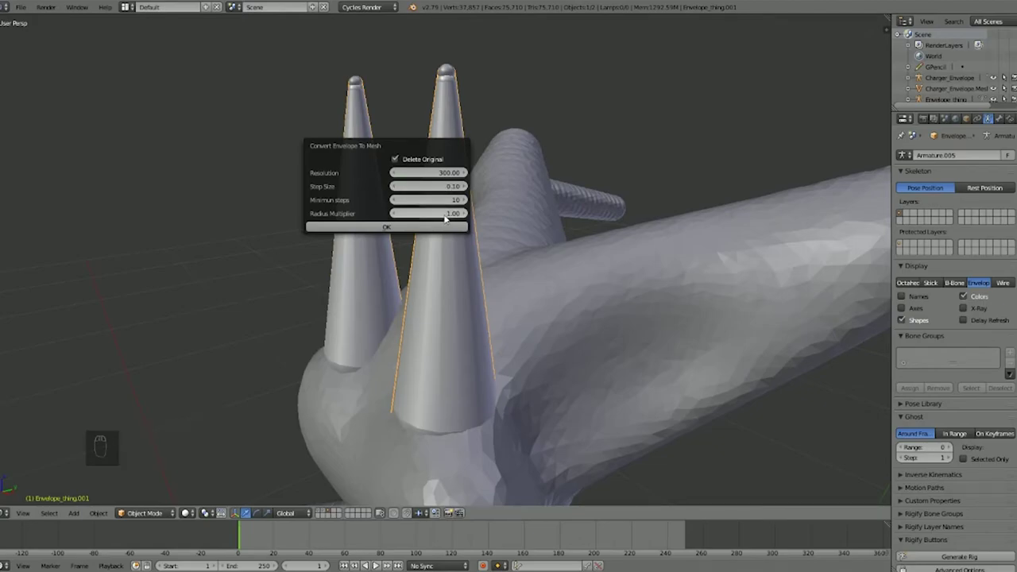
pyautogui.click(437, 226)
pyautogui.hotkey('ctrl', 'z')
# Step: Try the spikes' envelope-to-mesh conversion with the step size set to 1.00, and undo it
pyautogui.hotkey('alt', 'w')
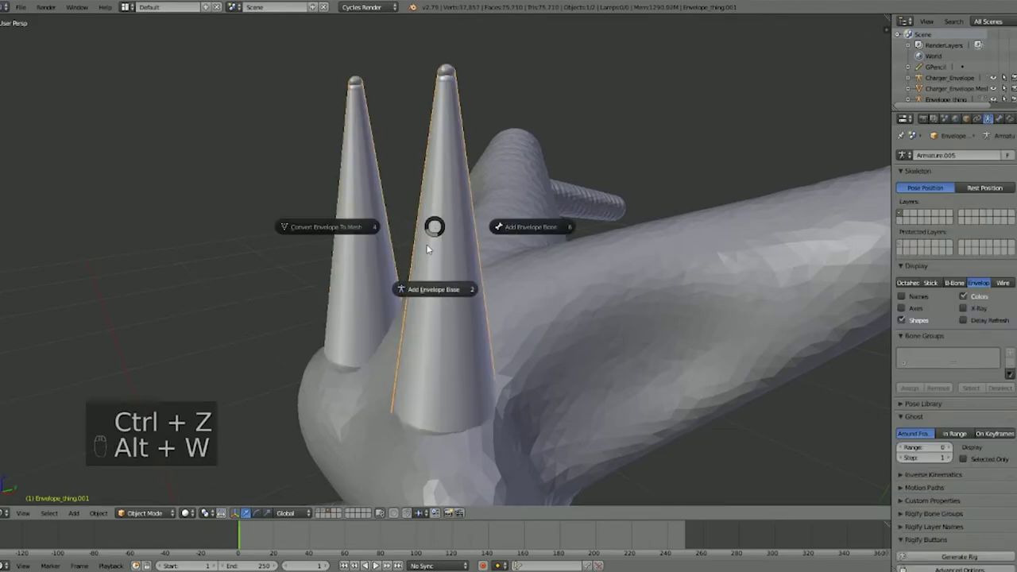
pyautogui.click(363, 234)
pyautogui.click(415, 275)
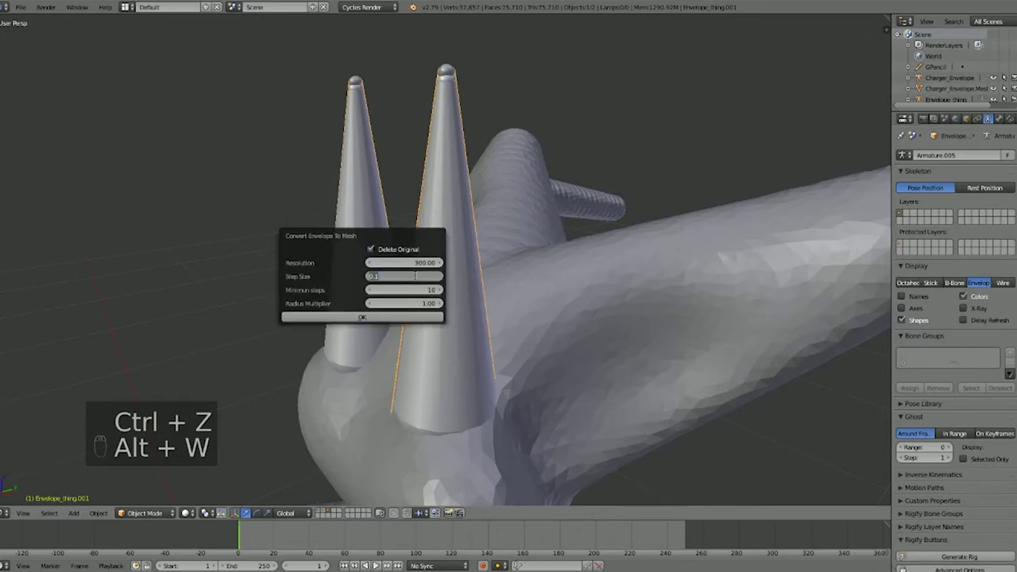
pyautogui.write('1')
pyautogui.press('Return')
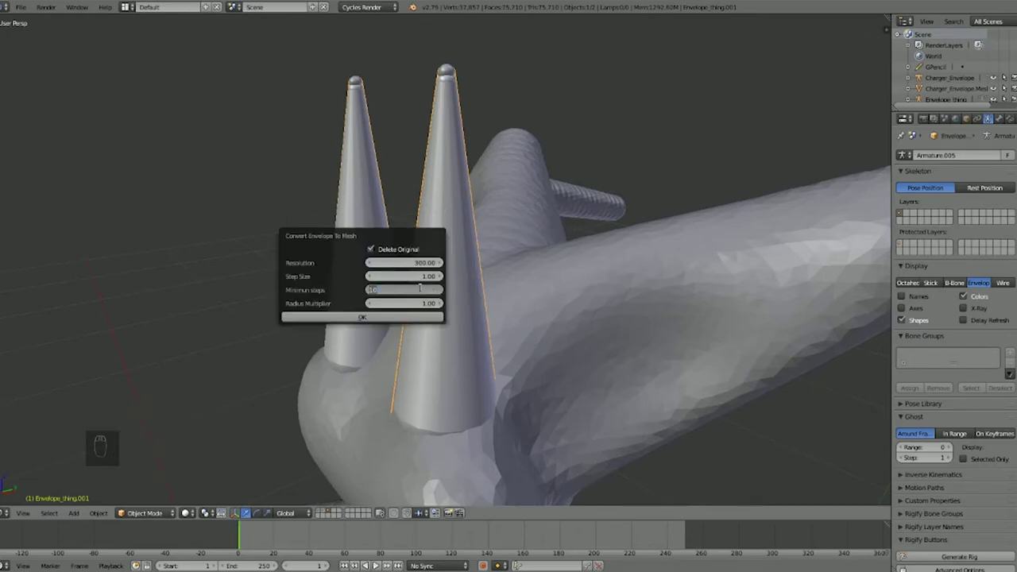
pyautogui.click(394, 318)
pyautogui.hotkey('ctrl', 'z')
# Step: Run the spikes' envelope-to-mesh conversion once more and undo it
pyautogui.hotkey('alt', 'w')
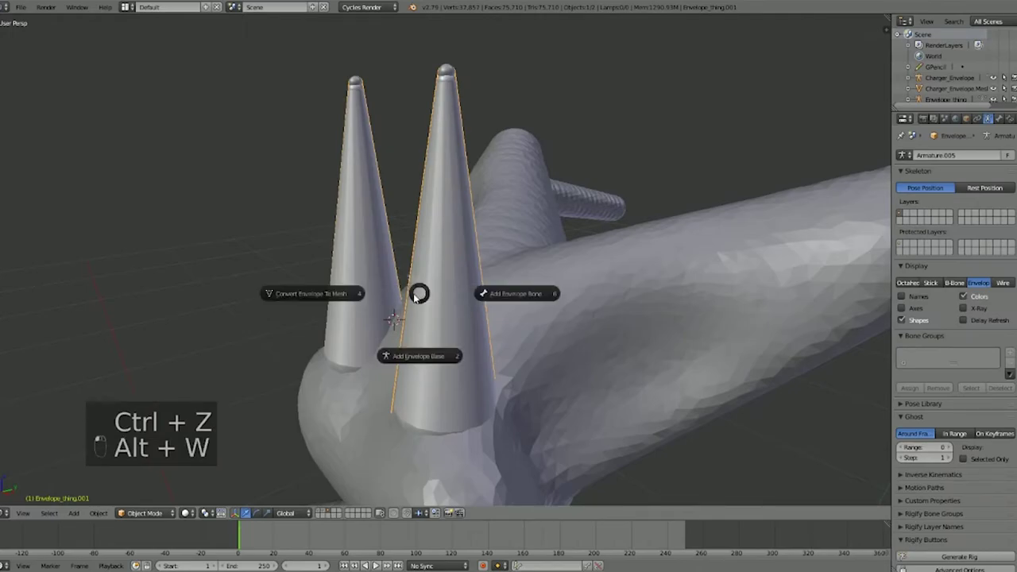
pyautogui.click(354, 295)
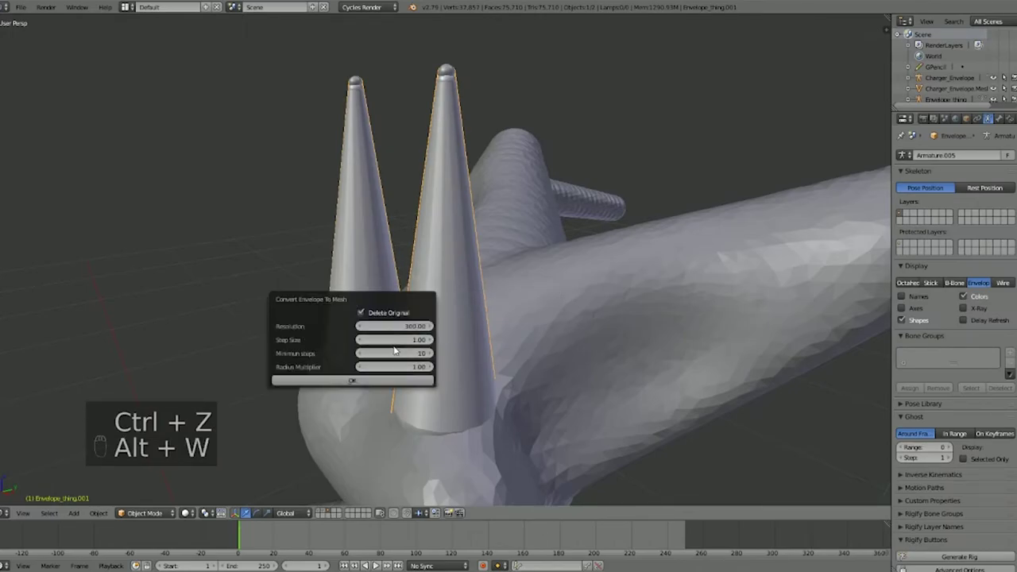
pyautogui.click(421, 379)
pyautogui.hotkey('ctrl', 'z')
# Step: Convert the spike envelopes to mesh with the minimum steps set to 20
pyautogui.hotkey('alt', 'w')
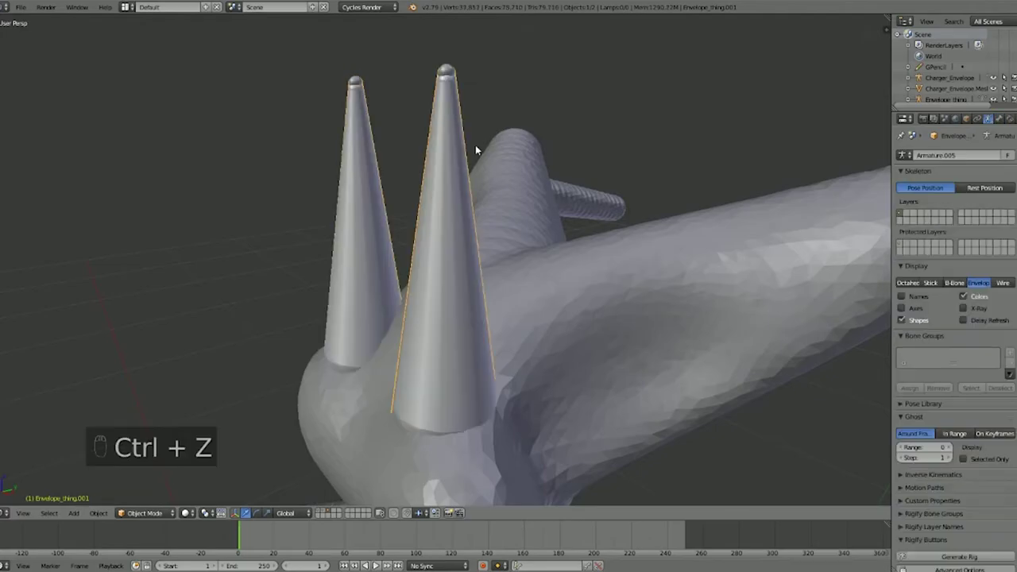
pyautogui.click(416, 151)
pyautogui.moveTo(447, 208); pyautogui.dragTo(452, 209)
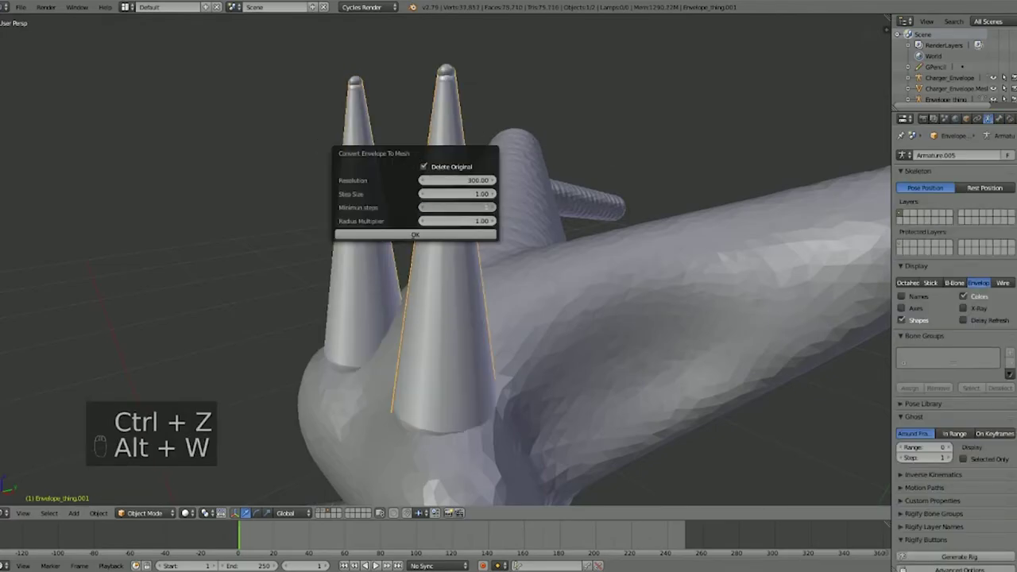
pyautogui.write('20')
pyautogui.click(457, 234)
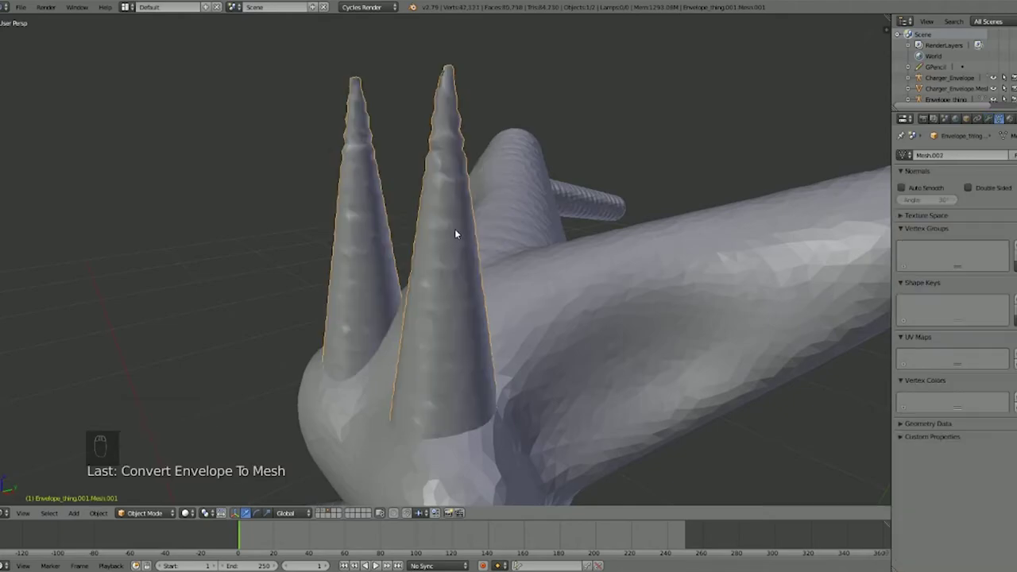
# Step: Look over the converted spikes on the whole character and up close, and undo their conversion
pyautogui.hotkey('shift', 'c')
pyautogui.scroll(6, 458, 232)
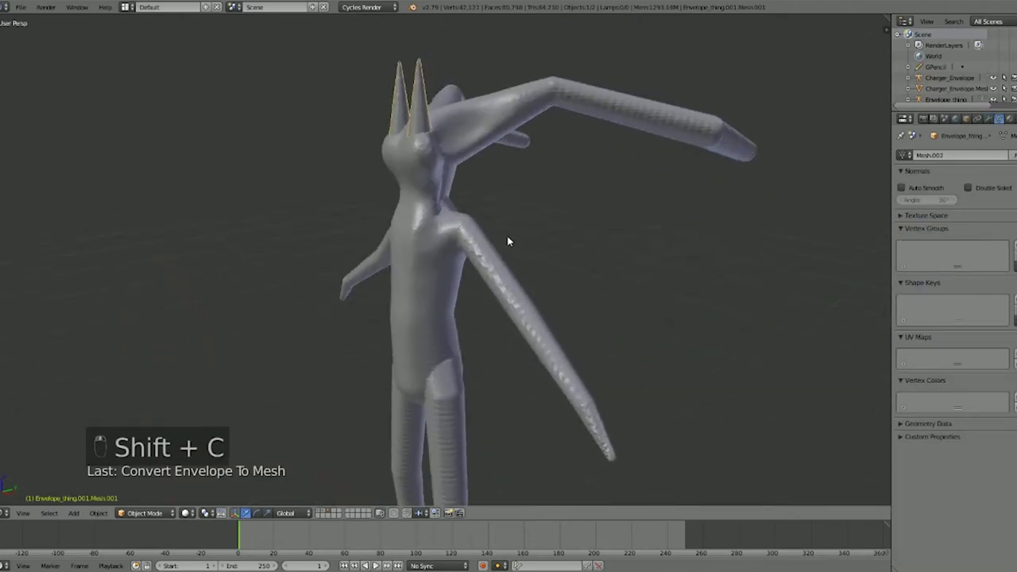
pyautogui.scroll(2, 541, 119)
pyautogui.hotkey('alt', 'w')
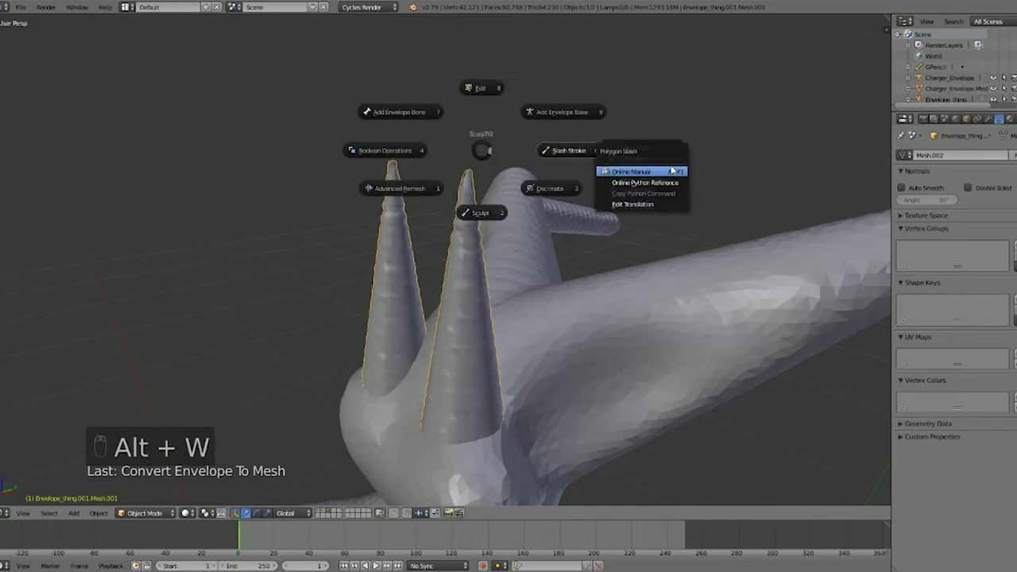
pyautogui.rightClick(225, 248)
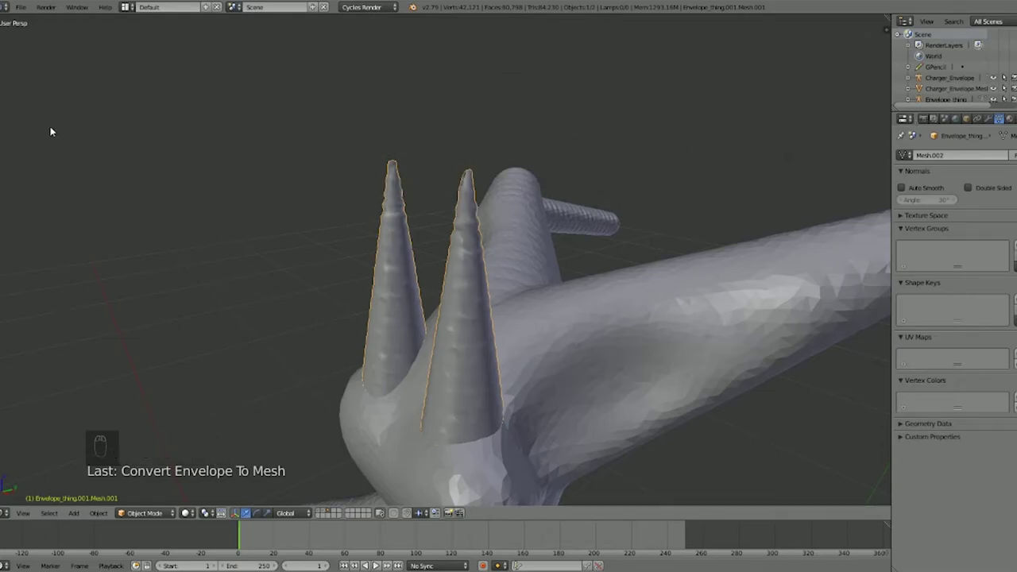
pyautogui.hotkey('ctrl', 'z')
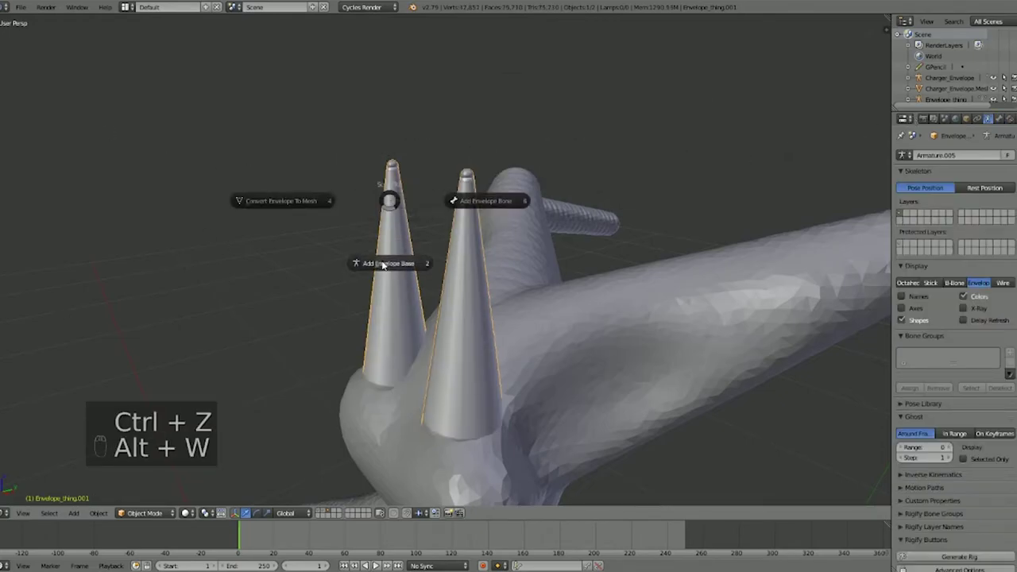
# Step: Convert the spike envelopes to mesh with the minimum steps set to 30
pyautogui.click(316, 212)
pyautogui.click(367, 267)
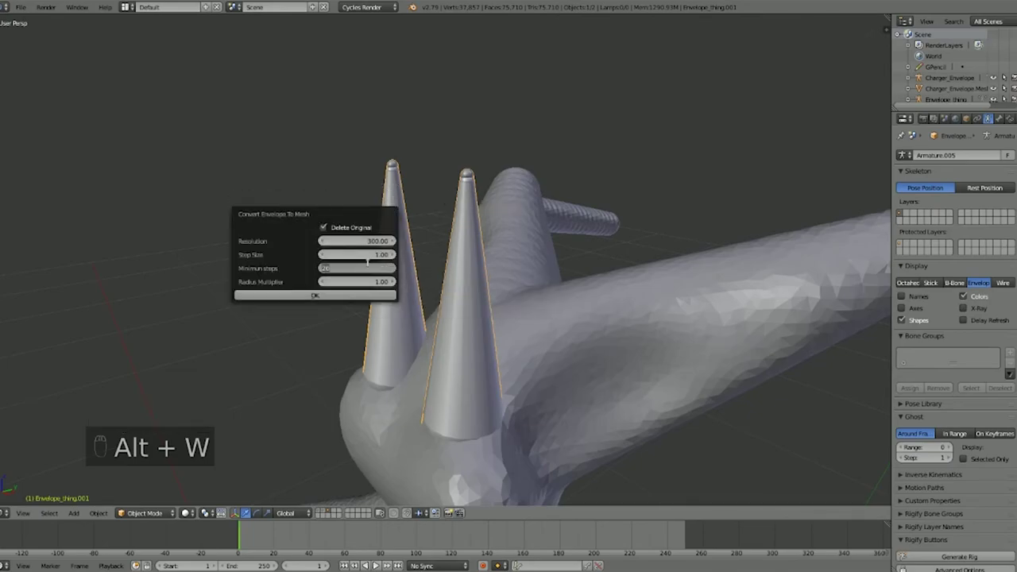
pyautogui.write('30')
pyautogui.click(318, 295)
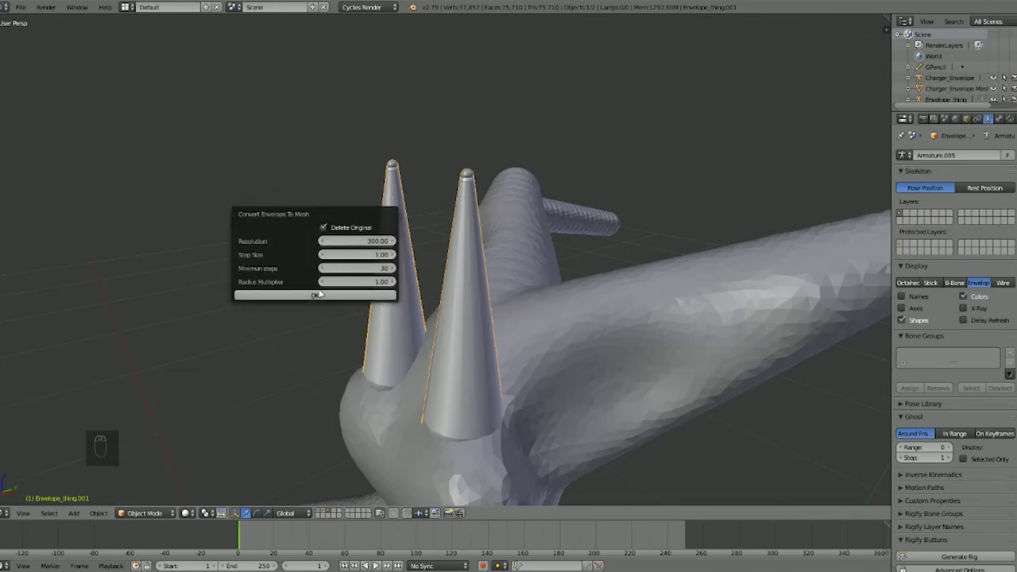
pyautogui.click(320, 295)
# Step: Add the body mesh to the selected spikes and merge them with the Boolean Add operation
pyautogui.scroll(3, 420, 212)
pyautogui.scroll(-5, 420, 212)
pyautogui.moveTo(420, 212); pyautogui.dragTo(446, 230, button='middle')
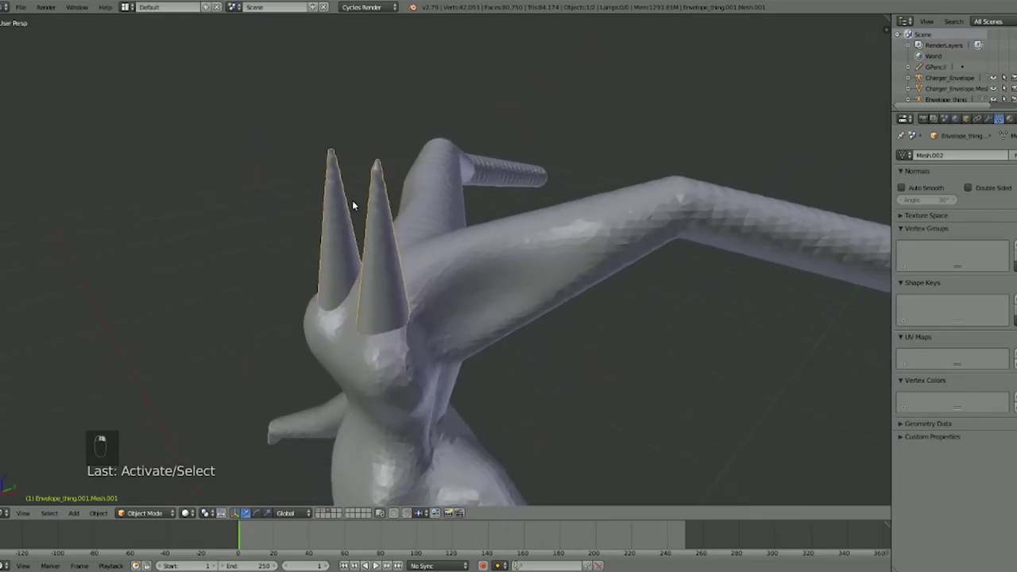
pyautogui.keyDown('shift'); pyautogui.rightClick(528, 239); pyautogui.keyUp('shift')
pyautogui.hotkey('alt', 'w')
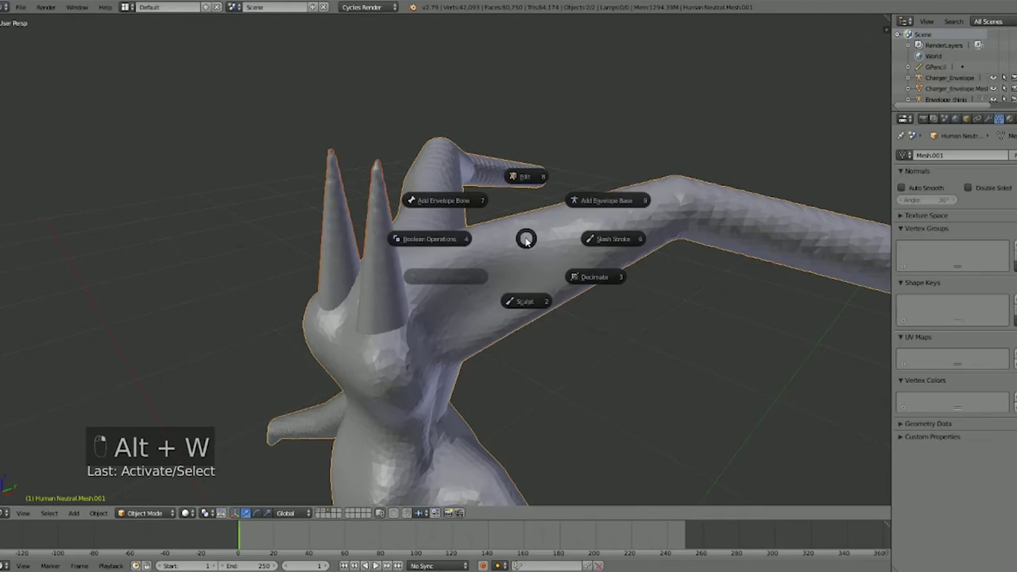
pyautogui.click(452, 239)
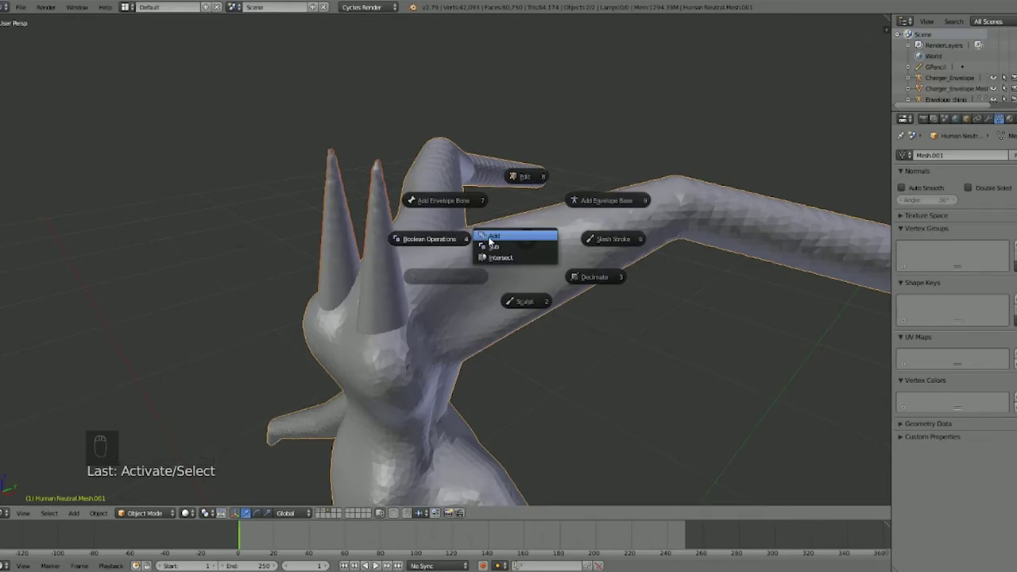
pyautogui.click(491, 237)
# Step: Inspect the merged head and spikes in wireframe, and return to solid shading
pyautogui.press('z')
pyautogui.scroll(5, 367, 249)
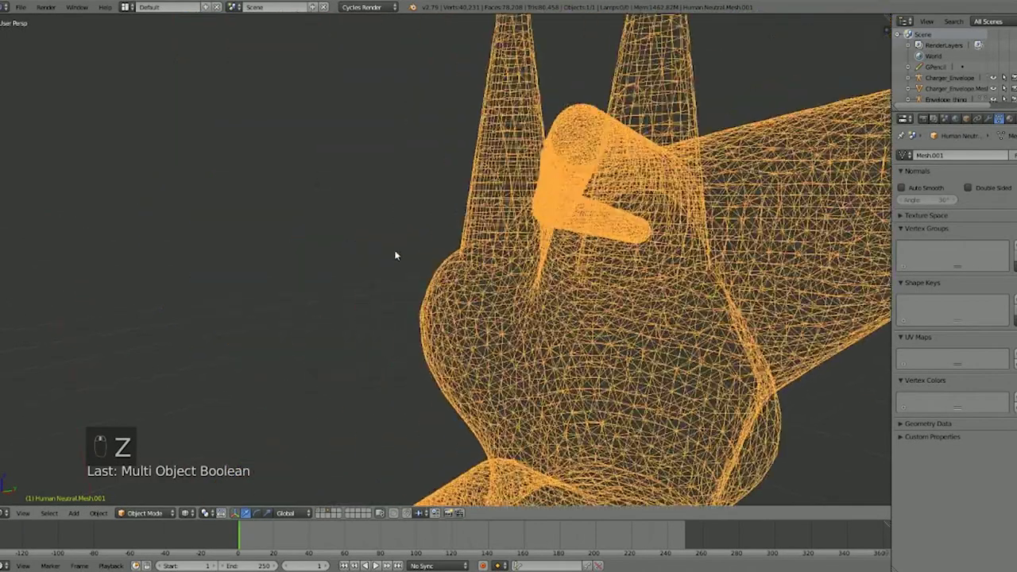
pyautogui.press('z')
pyautogui.scroll(-8, 356, 234)
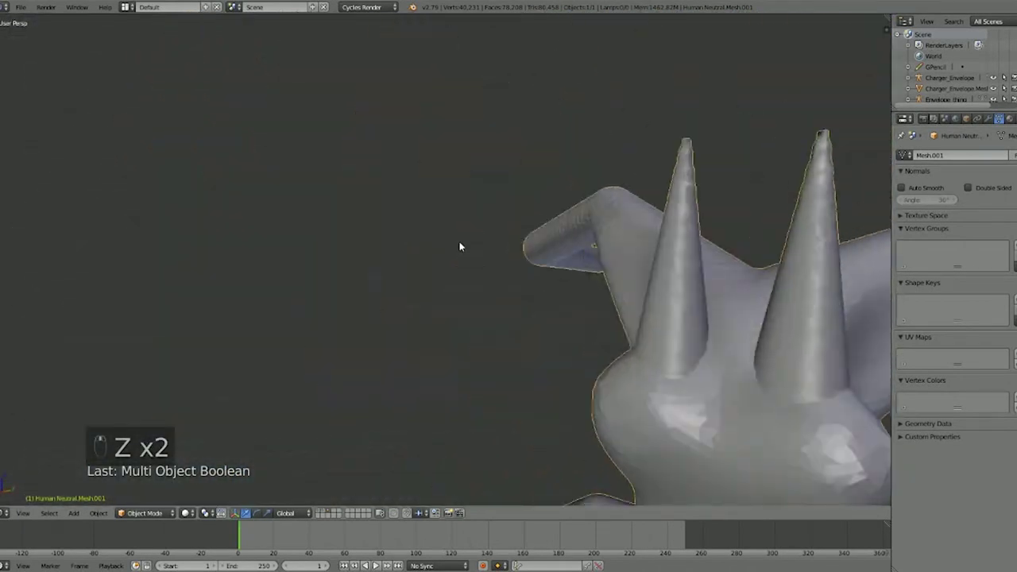
pyautogui.moveTo(459, 246)
pyautogui.mouseDown(button='middle')
pyautogui.moveTo(246, 166)
pyautogui.moveTo(472, 220)
pyautogui.moveTo(509, 209)
pyautogui.moveTo(271, 219)
pyautogui.moveTo(320, 184)
pyautogui.moveTo(520, 182)
pyautogui.moveTo(495, 169)
pyautogui.moveTo(404, 175)
pyautogui.moveTo(522, 154)
pyautogui.moveTo(499, 160)
pyautogui.moveTo(438, 211)
pyautogui.moveTo(479, 212)
pyautogui.moveTo(467, 222)
pyautogui.mouseUp(button='middle')
# Step: Deselect everything, show layer 2, and isolate the main limb armature to examine its envelope bones
pyautogui.press('a')
pyautogui.press('1')
pyautogui.scroll(-8, 356, 185)
pyautogui.scroll(5, 404, 188)
pyautogui.press('2')
pyautogui.rightClick(518, 154)
pyautogui.hotkey('shift', 'h')
pyautogui.scroll(4, 494, 216)
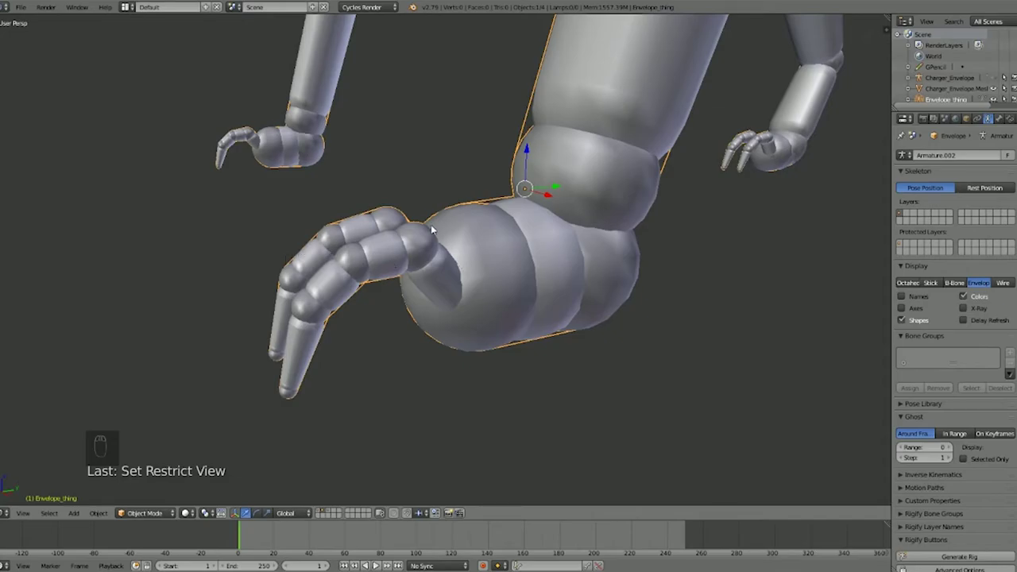
# Step: Unhide all objects and isolate the toe bones armature to examine it
pyautogui.hotkey('alt', 'h')
pyautogui.rightClick(402, 310)
pyautogui.hotkey('shift', 'h')
pyautogui.moveTo(402, 310); pyautogui.dragTo(439, 324, button='middle')
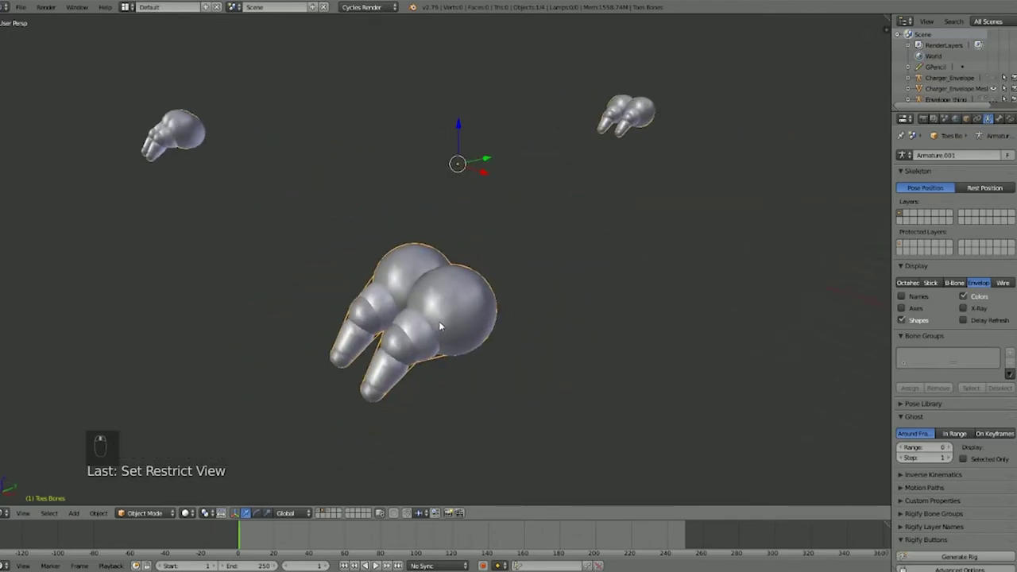
# Step: Unhide and deselect all armatures, and examine how the foot's overlapping envelope bones fit together
pyautogui.hotkey('alt', 'h')
pyautogui.press('a')
pyautogui.moveTo(469, 291); pyautogui.dragTo(425, 319, button='middle')
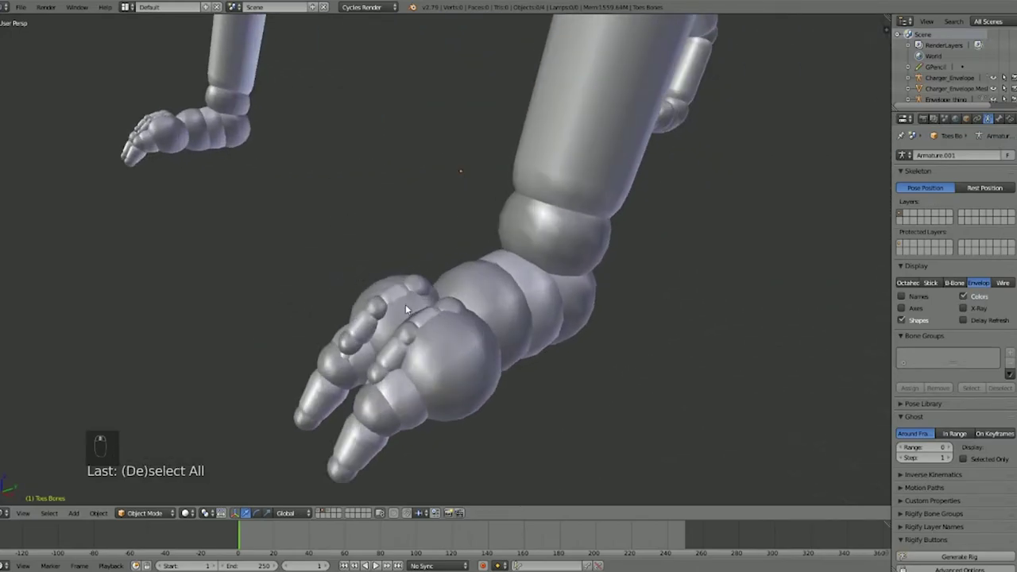
pyautogui.moveTo(469, 272); pyautogui.dragTo(453, 247, button='middle')
# Step: Show layer 3, select the horned character mesh and clear its scale
pyautogui.press('3')
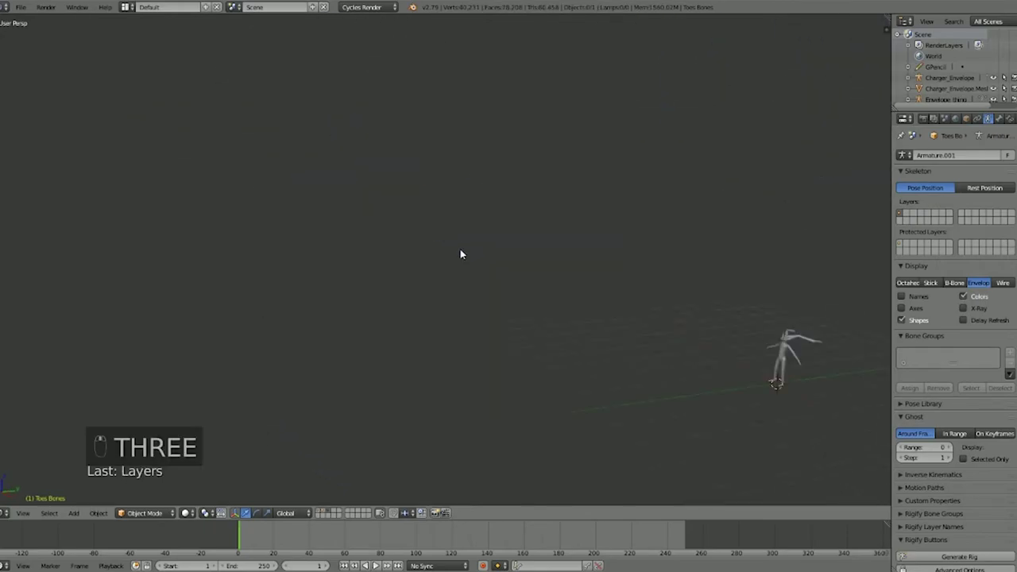
pyautogui.rightClick(638, 312)
pyautogui.hotkey('alt', 's')
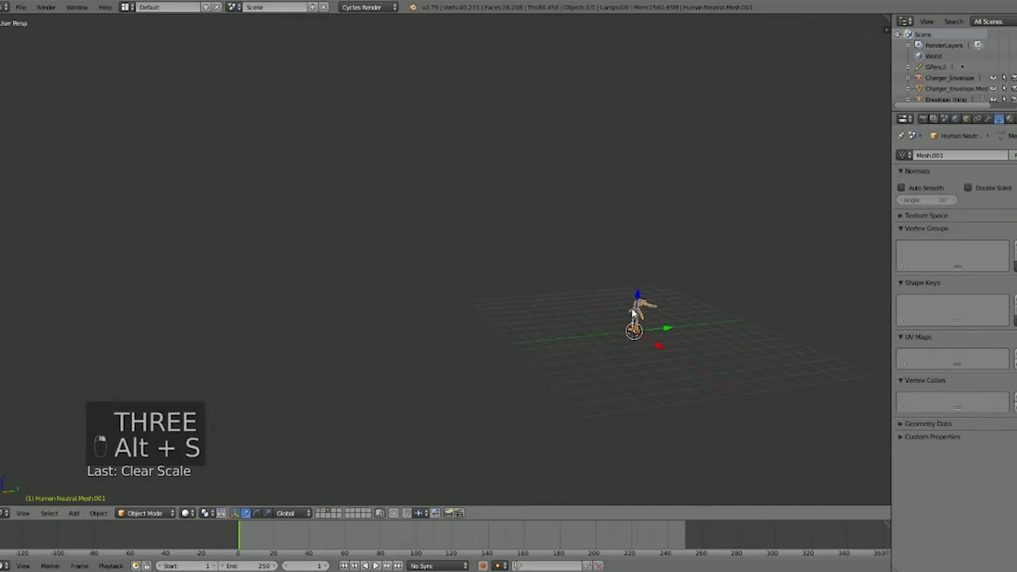
# Step: Reset the 3D cursor to the scene centre and examine the horned character mesh in orthographic projection from the front and side
pyautogui.hotkey('shift', 'c')
pyautogui.scroll(5, 483, 267)
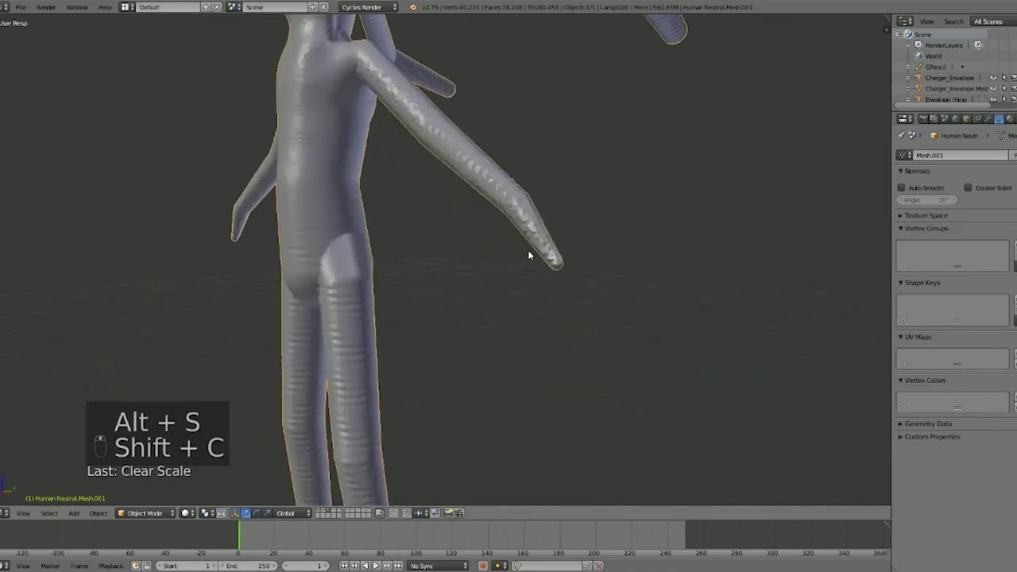
pyautogui.press('KP_1')
pyautogui.press('KP_5')
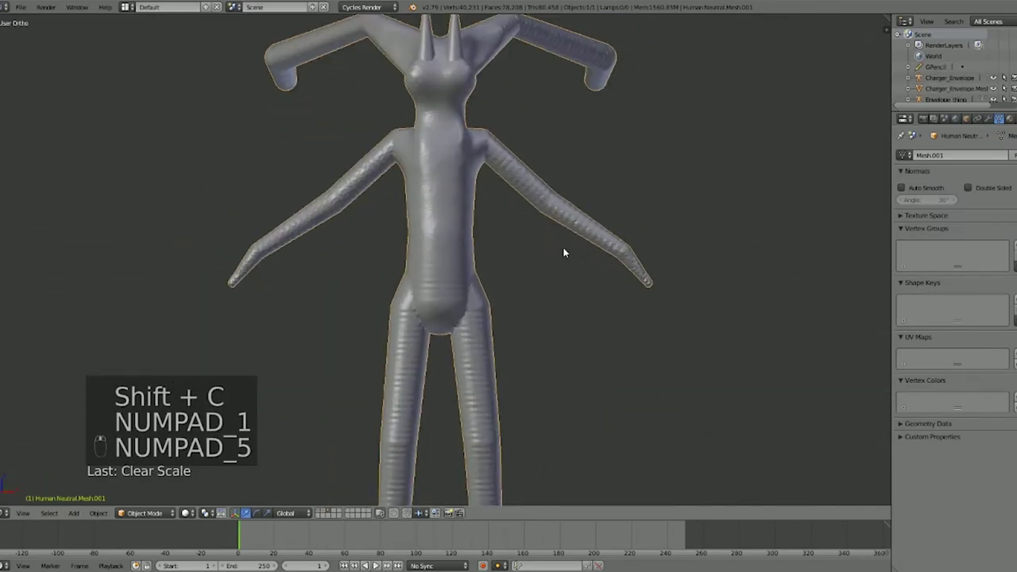
pyautogui.scroll(3, 472, 324)
pyautogui.scroll(-7, 461, 300)
pyautogui.moveTo(462, 300); pyautogui.dragTo(420, 309, button='middle')
pyautogui.scroll(-3, 419, 307)
pyautogui.scroll(2, 421, 313)
# Step: Look through the 3D view's display, shading and background image settings
pyautogui.press('n')
pyautogui.scroll(-5, 820, 260)
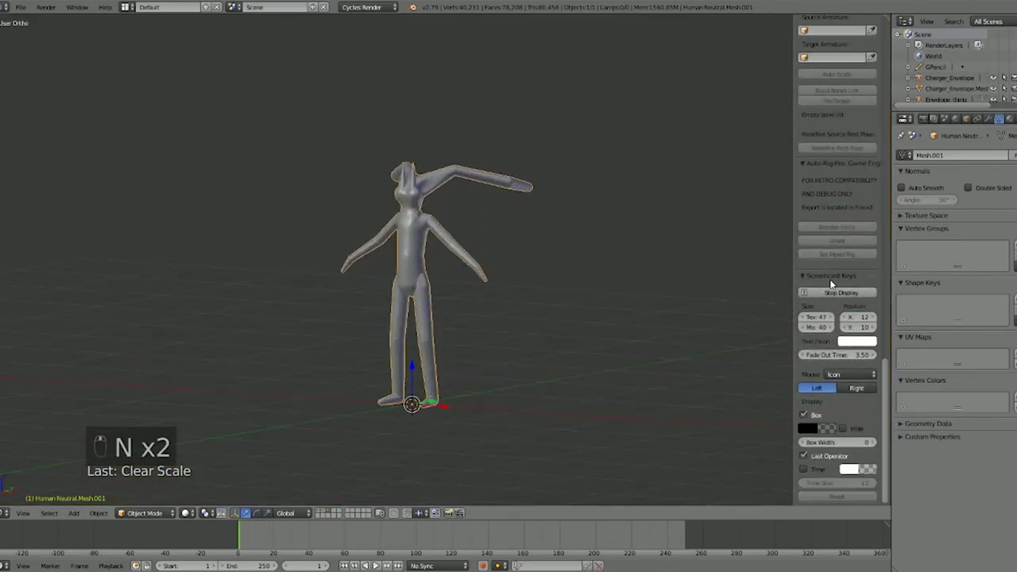
pyautogui.scroll(15, 825, 354)
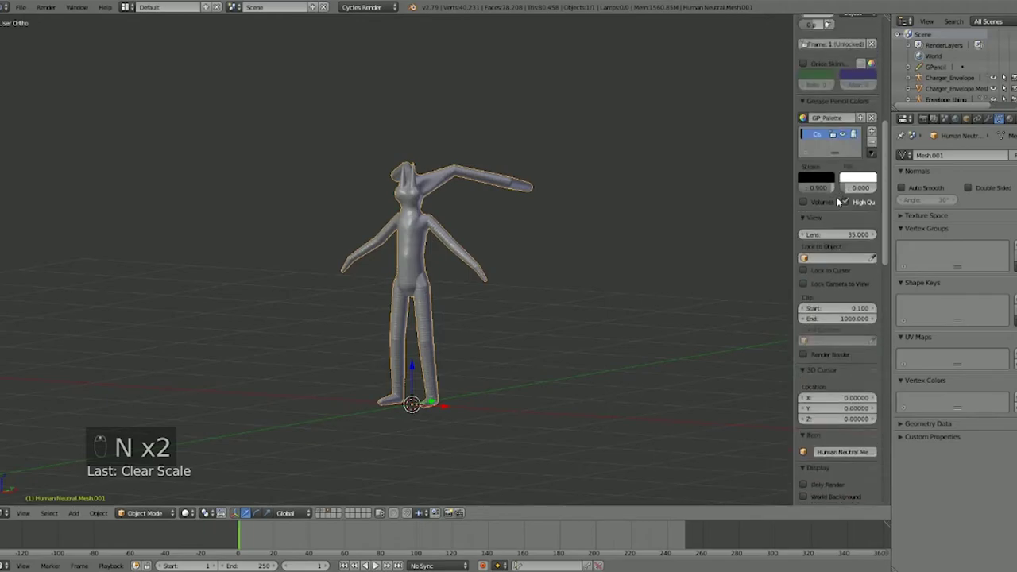
pyautogui.scroll(-10, 836, 197)
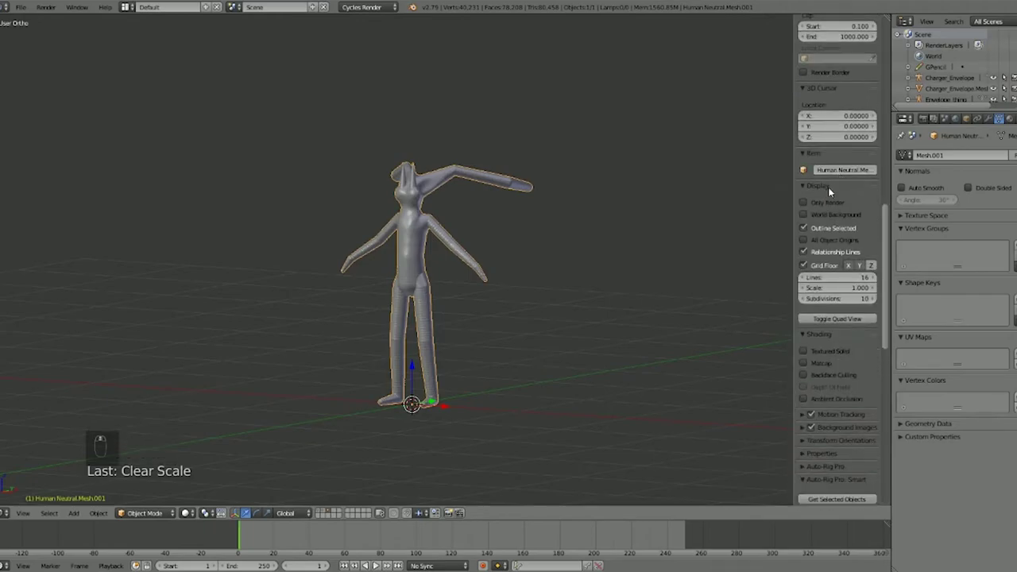
pyautogui.scroll(-3, 813, 337)
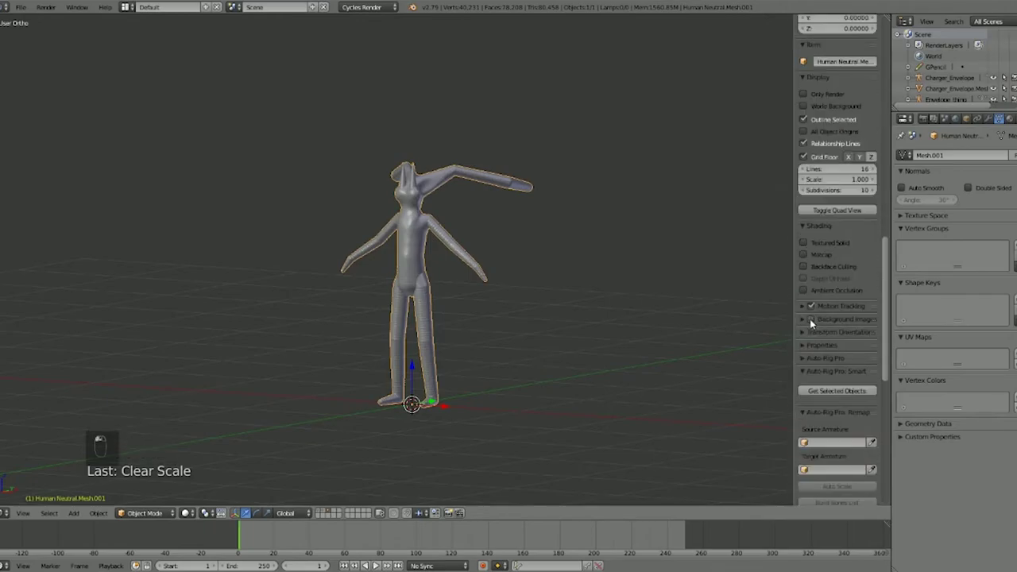
pyautogui.scroll(3, 476, 279)
pyautogui.press('n')
# Step: From the front orthographic view, cut one arm of the character near the elbow with a vertical Line Slash
pyautogui.press('KP_1')
pyautogui.press('KP_4')
pyautogui.press('KP_5')
pyautogui.press('KP_5')
pyautogui.press('KP_3')
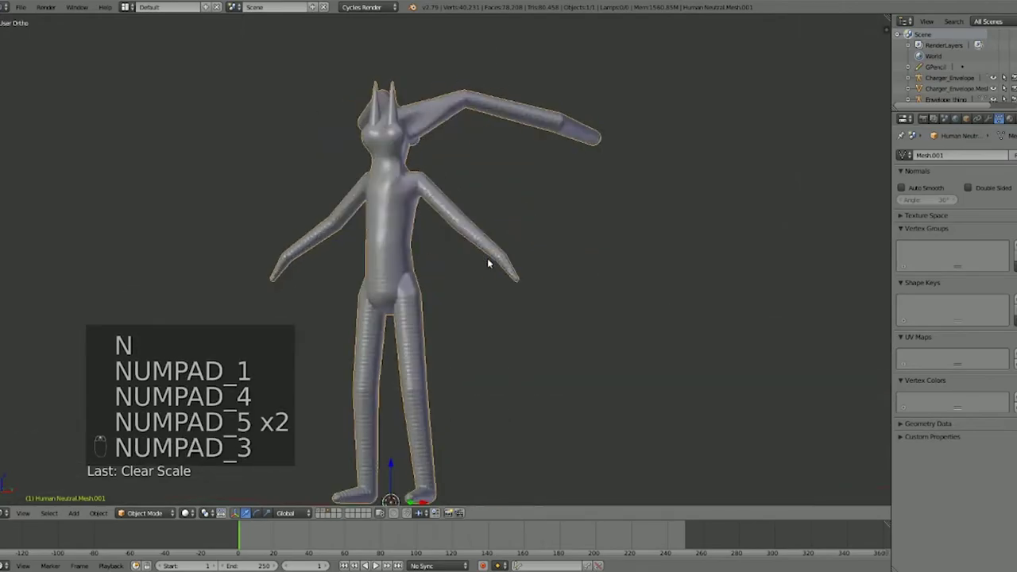
pyautogui.press('KP_1')
pyautogui.scroll(5, 487, 259)
pyautogui.scroll(-4, 537, 326)
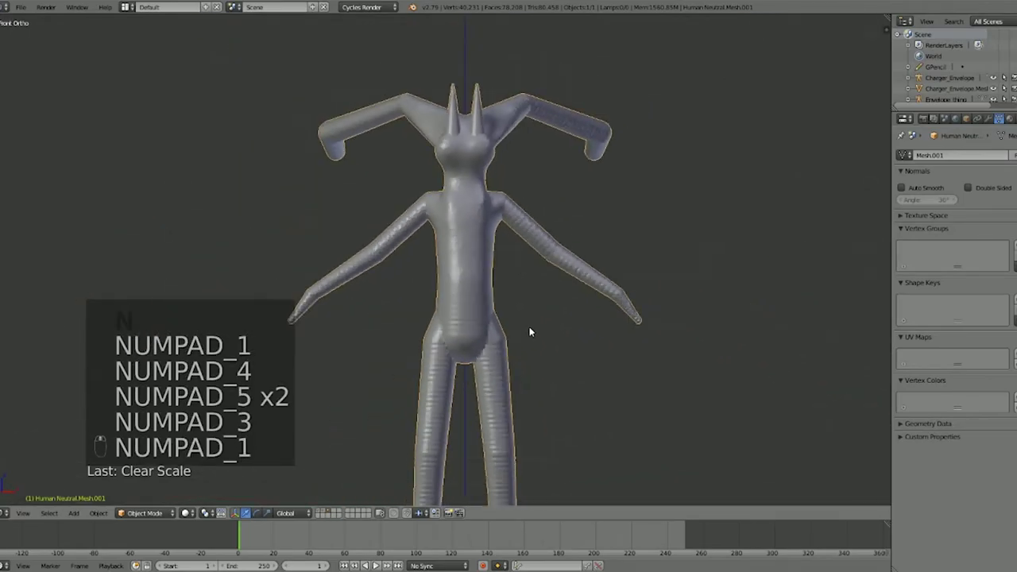
pyautogui.scroll(4, 520, 310)
pyautogui.scroll(4, 550, 287)
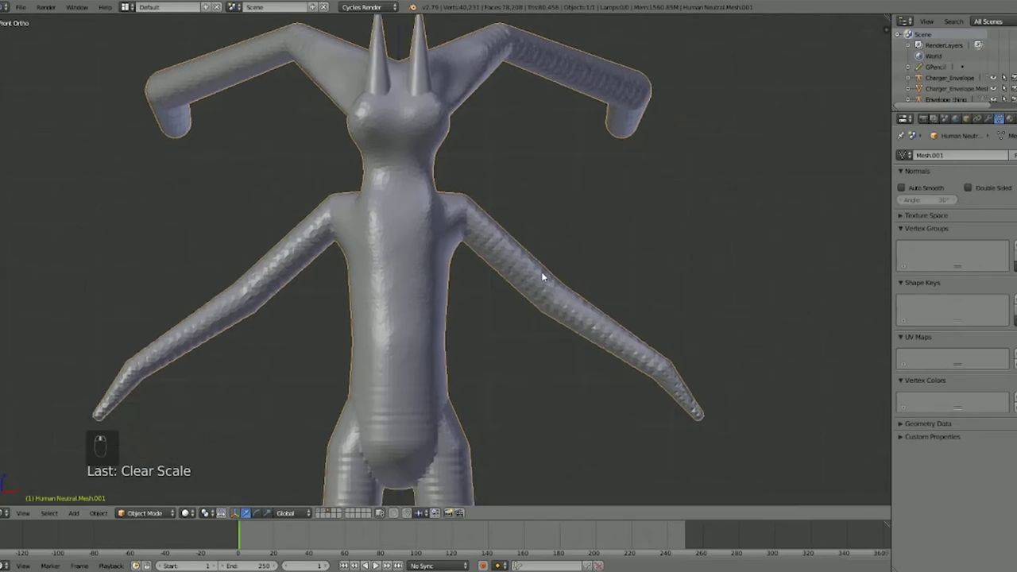
pyautogui.hotkey('alt', 'w')
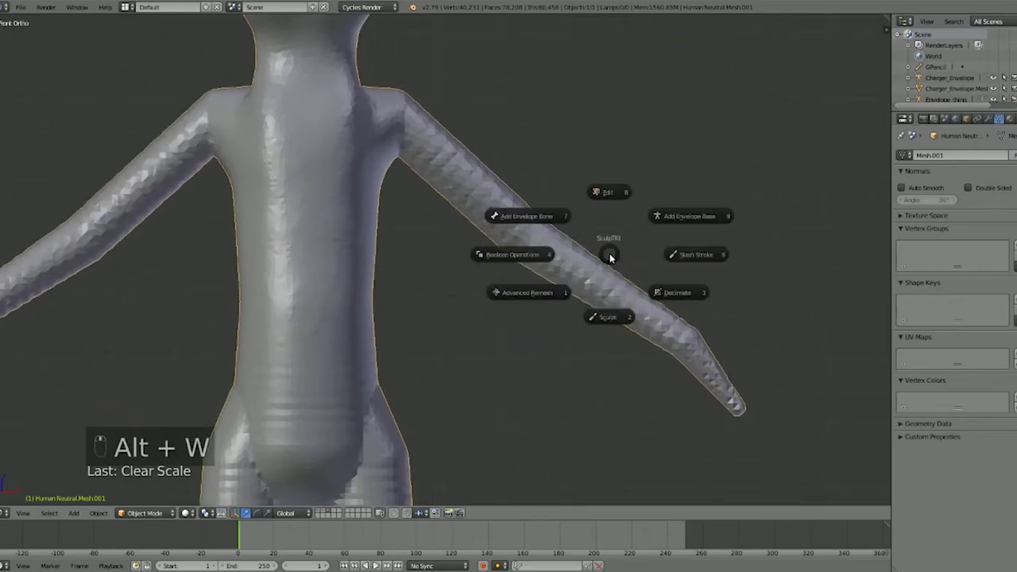
pyautogui.moveTo(701, 256)
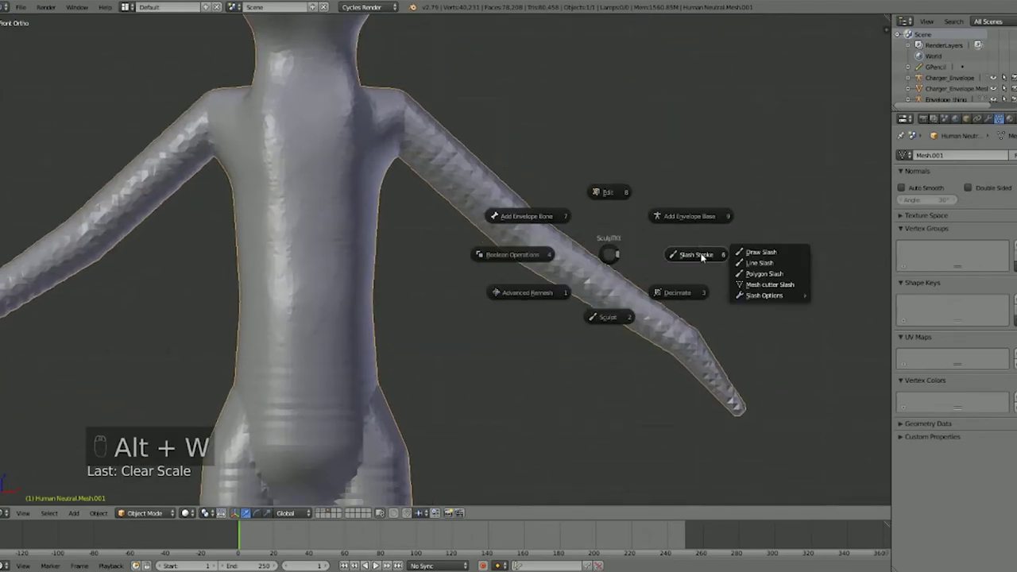
pyautogui.click(765, 263)
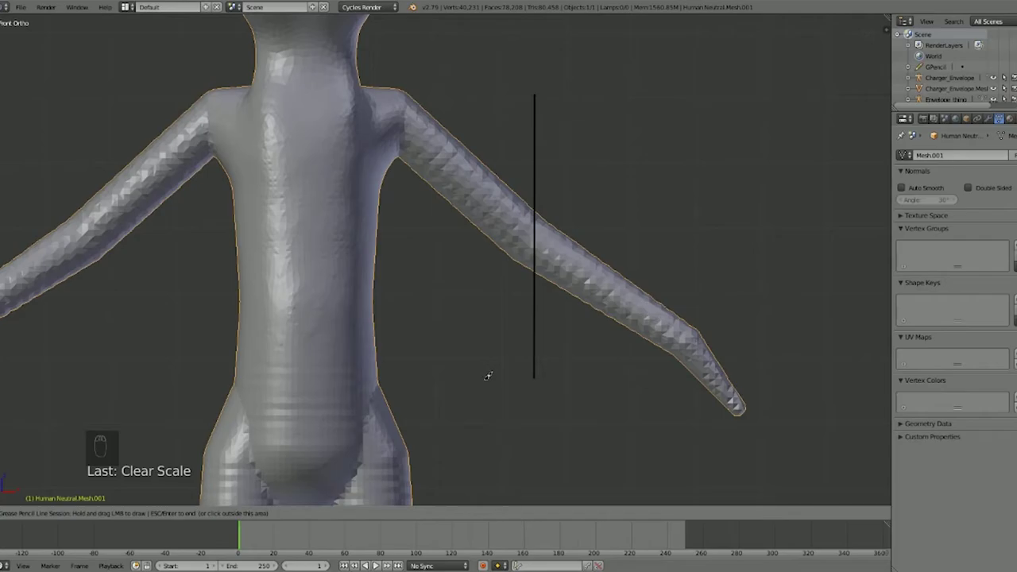
pyautogui.press('Escape')
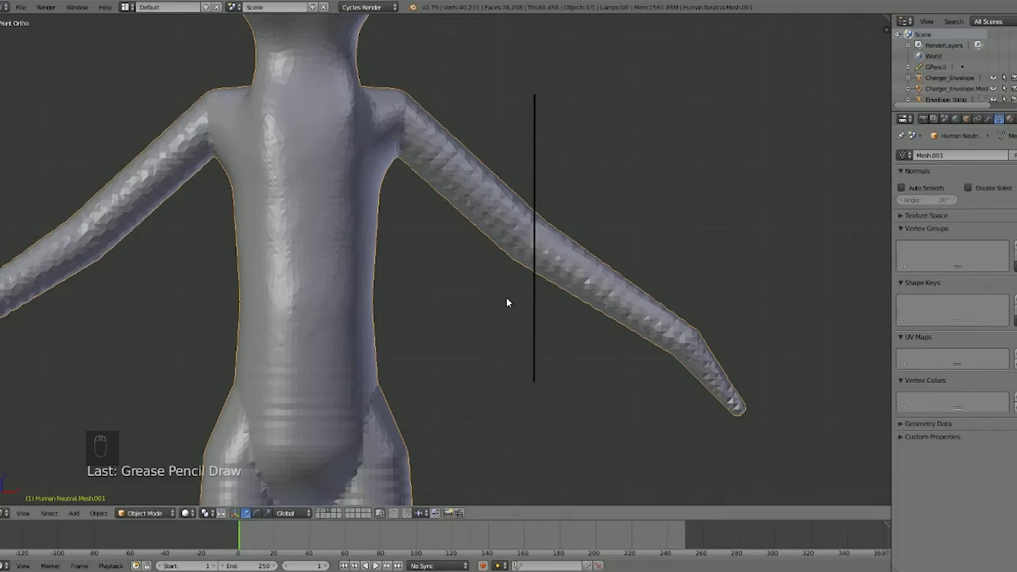
pyautogui.press('Return')
# Step: Select the severed forearm piece and move it sideways, away from the upper arm
pyautogui.scroll(-1, 534, 265)
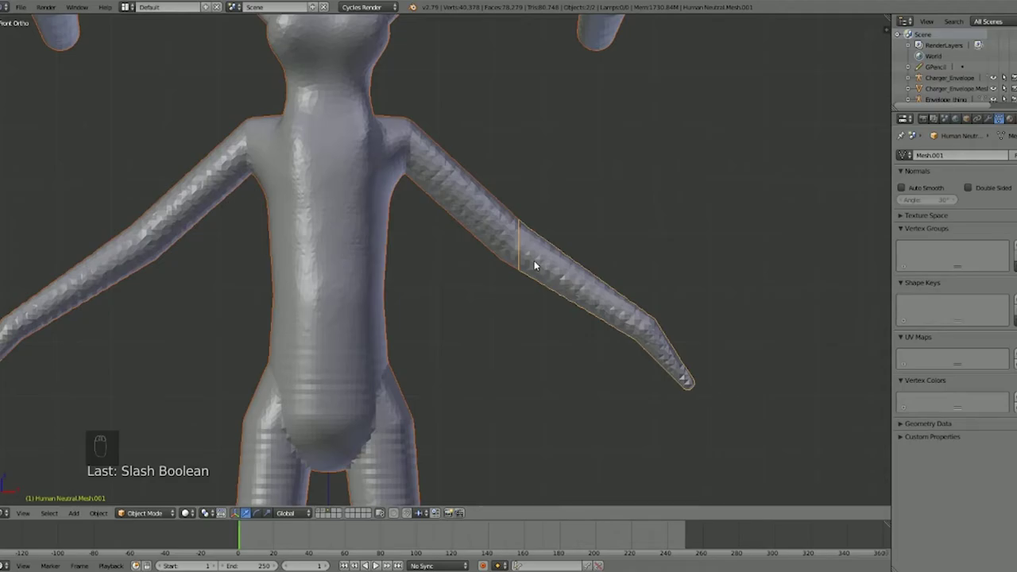
pyautogui.click(534, 260)
pyautogui.press('g')
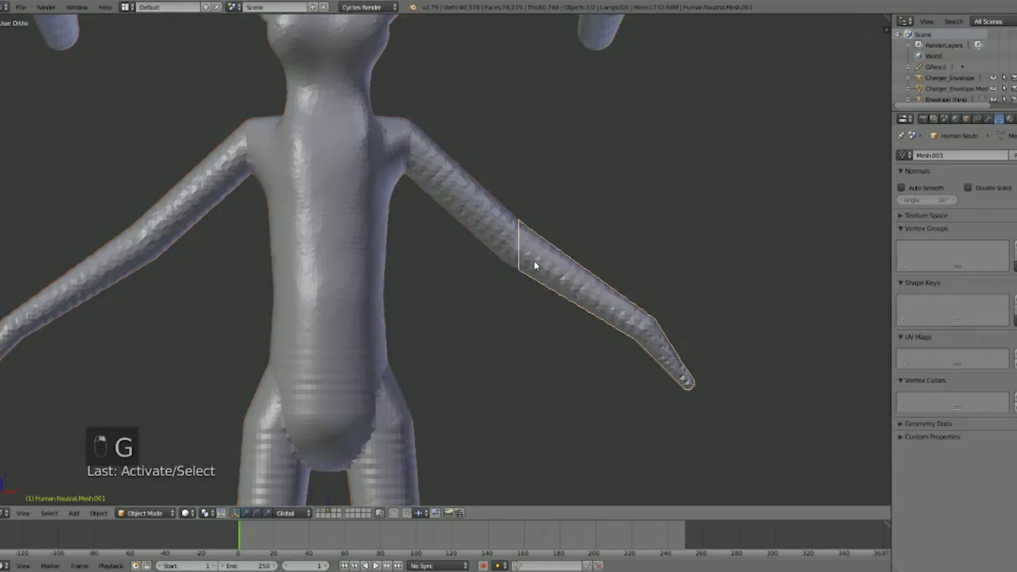
pyautogui.click(604, 262)
pyautogui.scroll(-3, 590, 268)
pyautogui.moveTo(591, 267); pyautogui.dragTo(467, 241, button='middle')
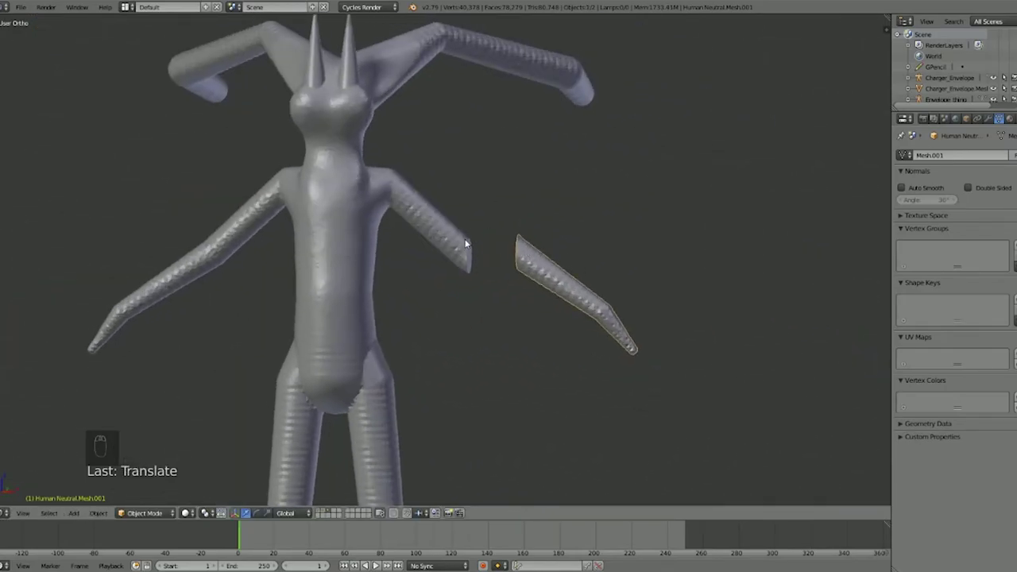
# Step: Select the body mesh and review the Slash Options, including Cut Thickness, Cut Distance, Closed Ends and Carve
pyautogui.rightClick(461, 241)
pyautogui.hotkey('alt', 'w')
pyautogui.moveTo(533, 251)
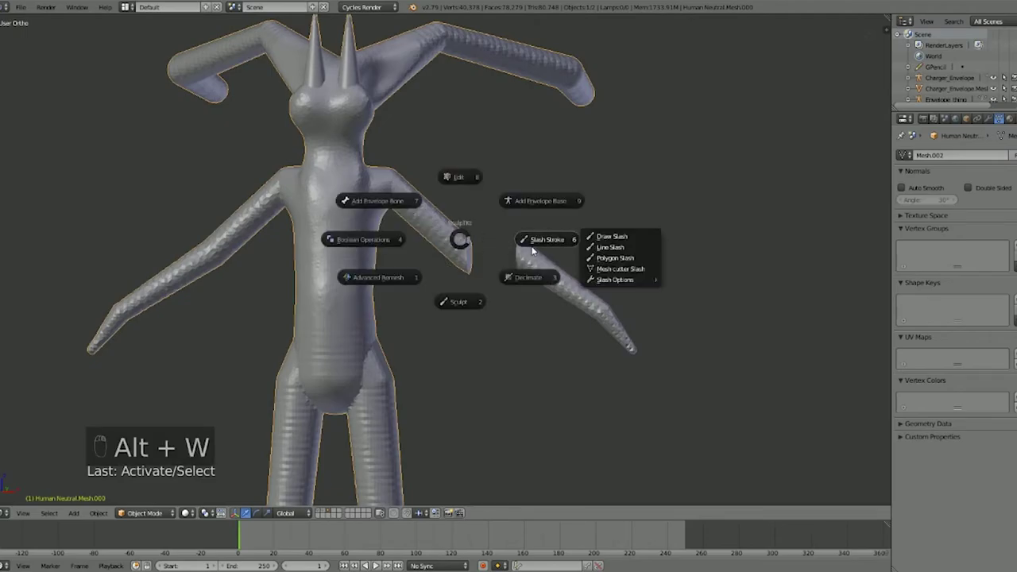
pyautogui.moveTo(615, 281)
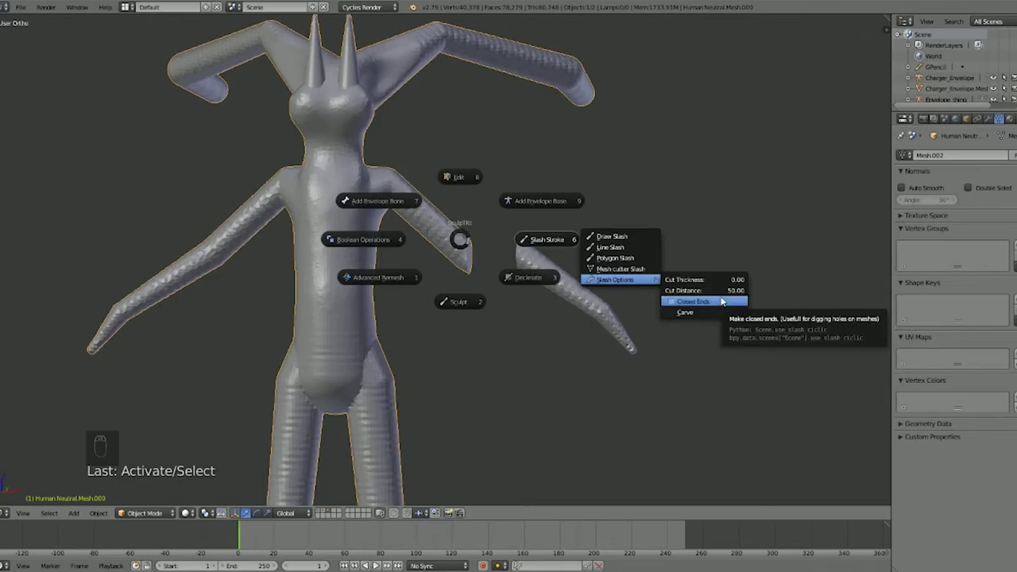
pyautogui.press('Escape')
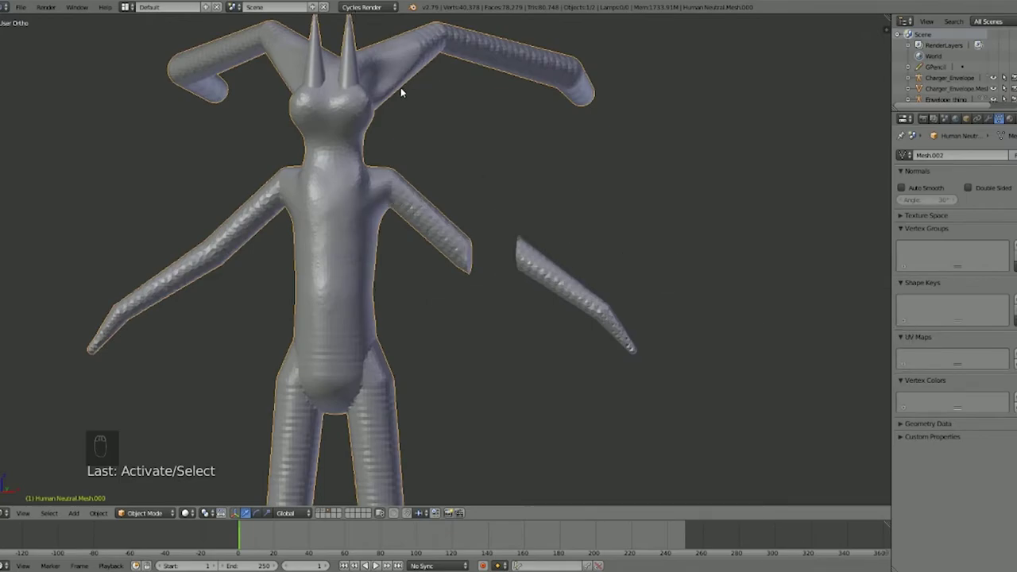
# Step: Delete the severed forearm piece and select the remaining body mesh
pyautogui.moveTo(372, 101); pyautogui.dragTo(341, 127, button='middle')
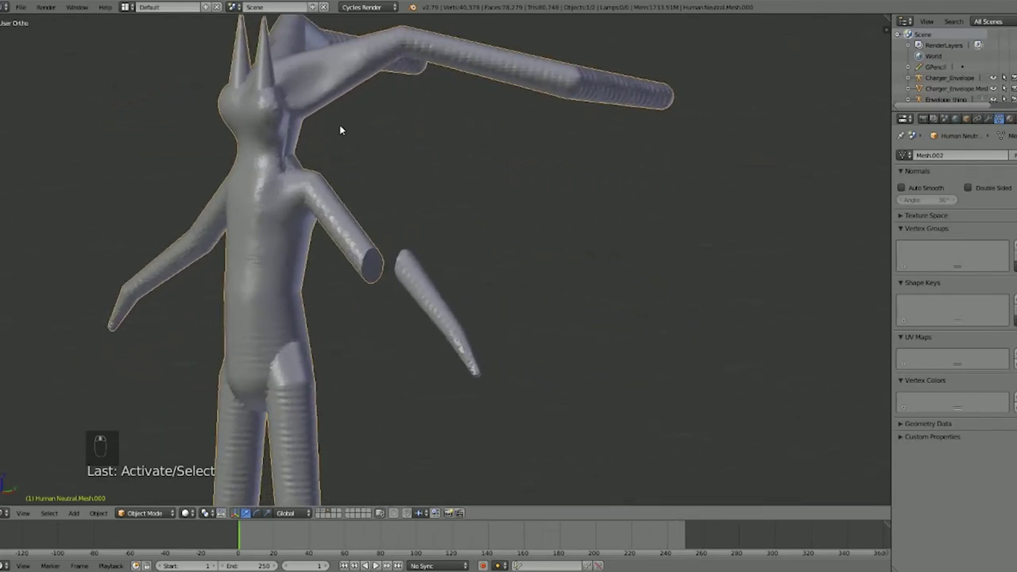
pyautogui.scroll(3, 374, 125)
pyautogui.moveTo(523, 276); pyautogui.dragTo(374, 30, button='middle')
pyautogui.press('Delete')
pyautogui.click(612, 283)
pyautogui.scroll(4, 612, 284)
pyautogui.rightClick(452, 234)
pyautogui.scroll(1, 315, 184)
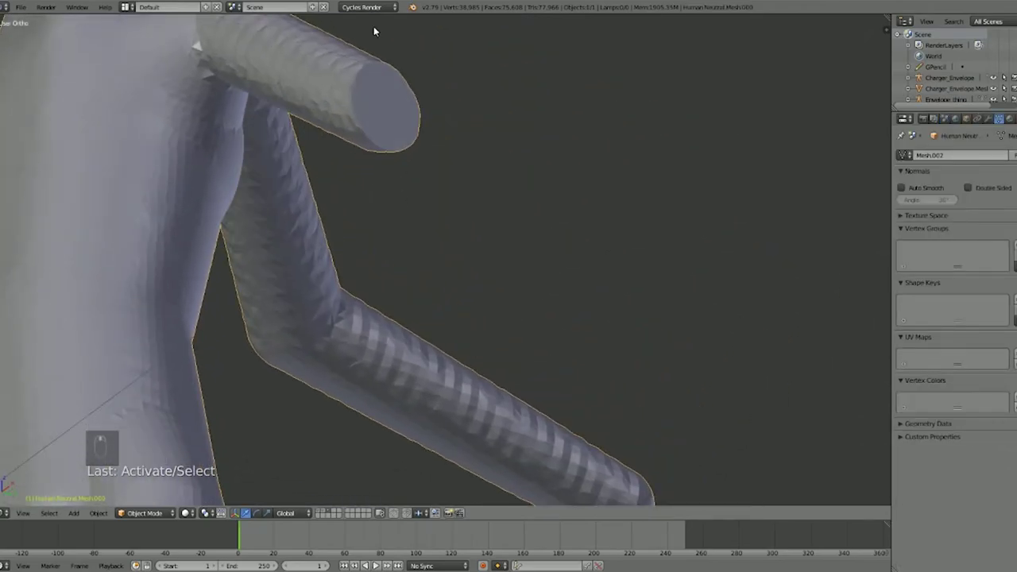
# Step: Examine the cut end of the upper arm and the rest of the body from several angles
pyautogui.scroll(-4, 431, 155)
pyautogui.moveTo(379, 107); pyautogui.dragTo(428, 170, button='middle')
pyautogui.scroll(2, 432, 156)
pyautogui.scroll(-5, 411, 148)
pyautogui.moveTo(356, 211); pyautogui.dragTo(482, 254, button='middle')
pyautogui.scroll(4, 482, 254)
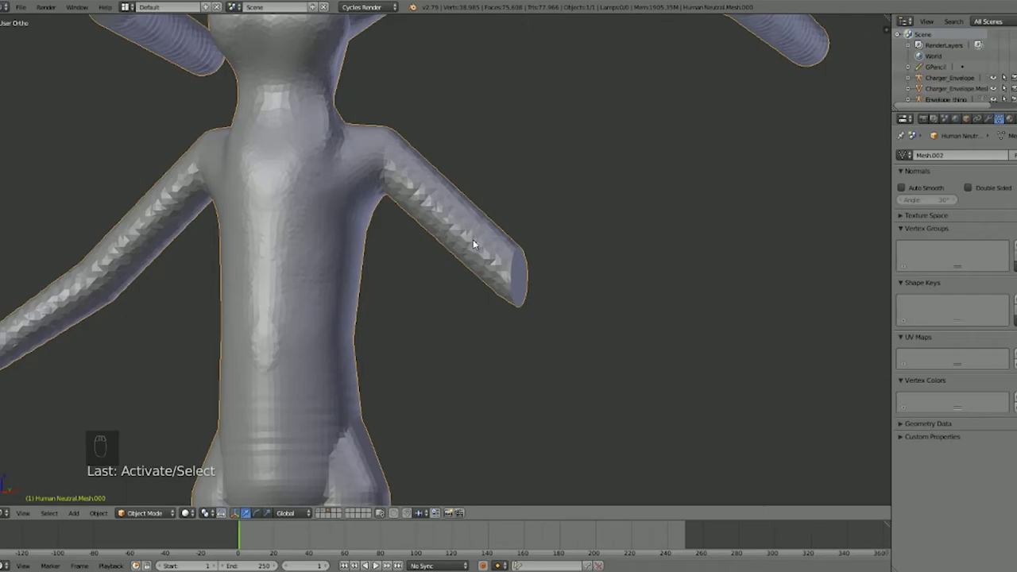
pyautogui.scroll(-5, 472, 242)
pyautogui.scroll(4, 432, 220)
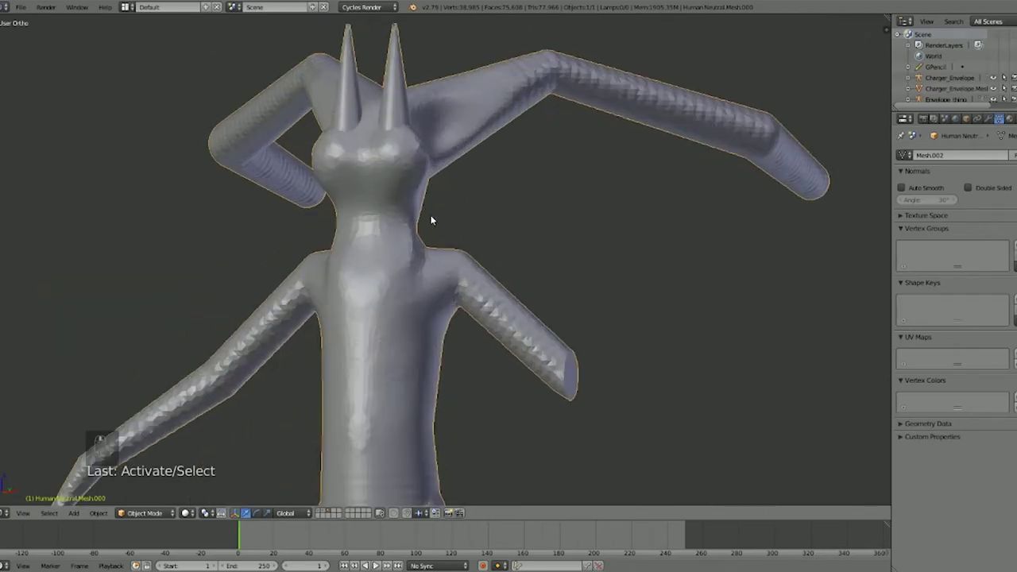
# Step: Add a cube mesh and scale it down to roughly the character's torso size
pyautogui.scroll(-4, 398, 98)
pyautogui.keyDown('shift'); pyautogui.moveTo(536, 268); pyautogui.dragTo(530, 211, button='middle'); pyautogui.keyUp('shift')
pyautogui.hotkey('shift', 'a')
pyautogui.moveTo(529, 213)
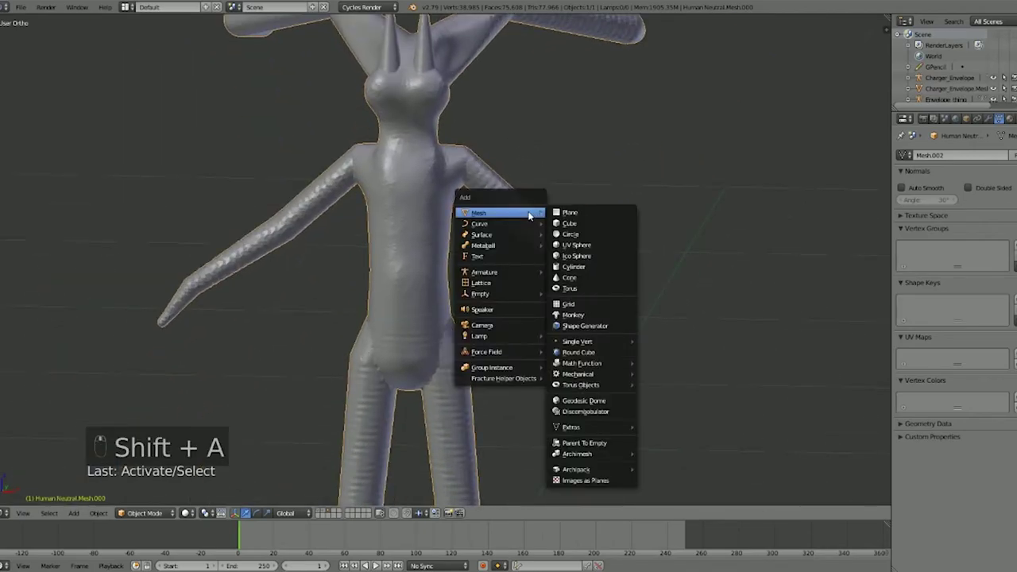
pyautogui.click(565, 224)
pyautogui.press('g')
pyautogui.click(542, 278)
pyautogui.press('s')
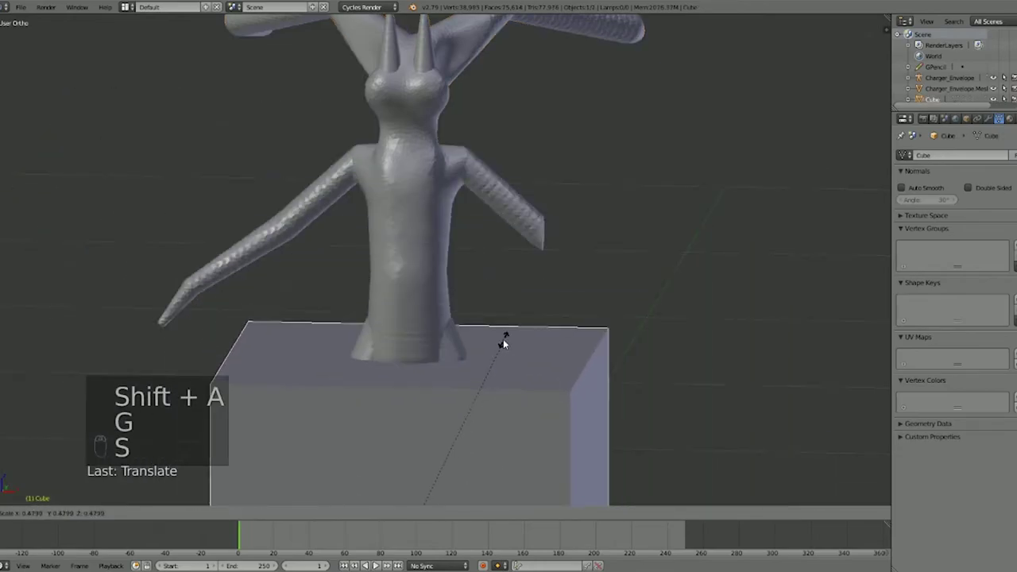
pyautogui.click(415, 475)
# Step: Fit the cube around the middle of the torso, slightly wider than the body, and add the body mesh to the selection
pyautogui.press('g')
pyautogui.click(449, 197)
pyautogui.press('s')
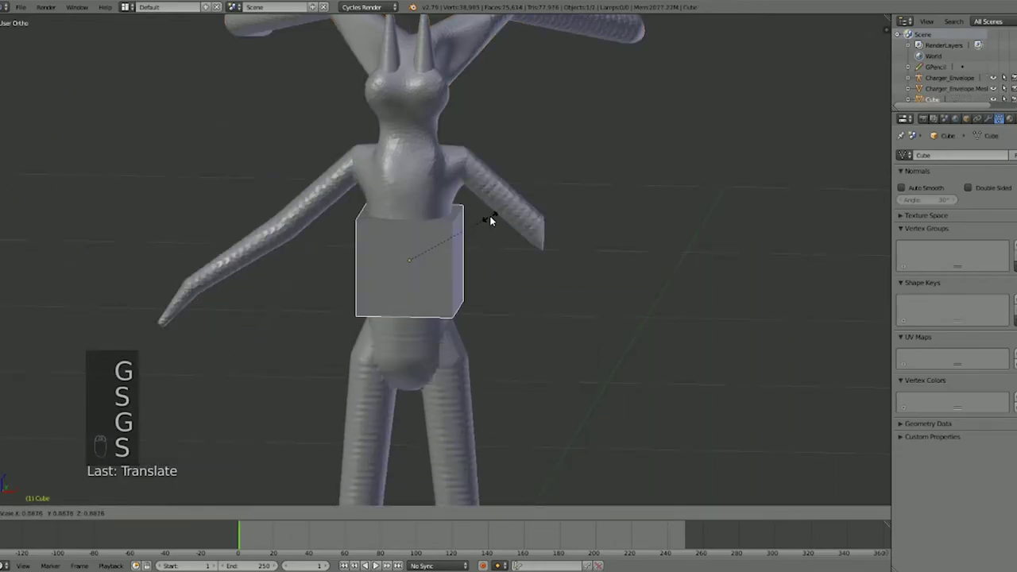
pyautogui.click(493, 228)
pyautogui.press('g')
pyautogui.click(497, 235)
pyautogui.keyDown('shift'); pyautogui.rightClick(441, 174); pyautogui.keyUp('shift')
# Step: Try the Intersect boolean operation on the body and the cube, and undo it
pyautogui.press('q')
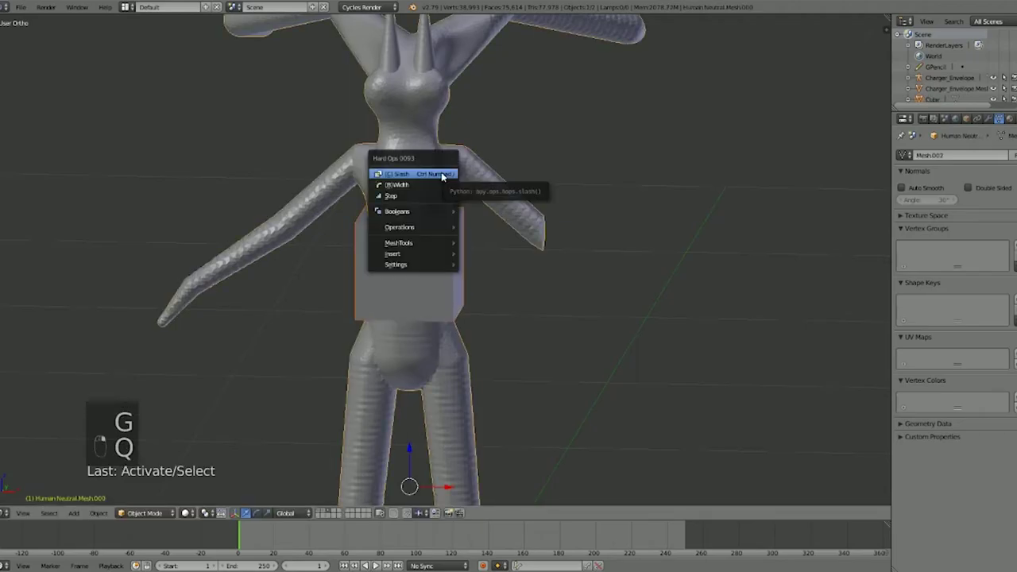
pyautogui.hotkey('alt', 'w')
pyautogui.click(436, 196)
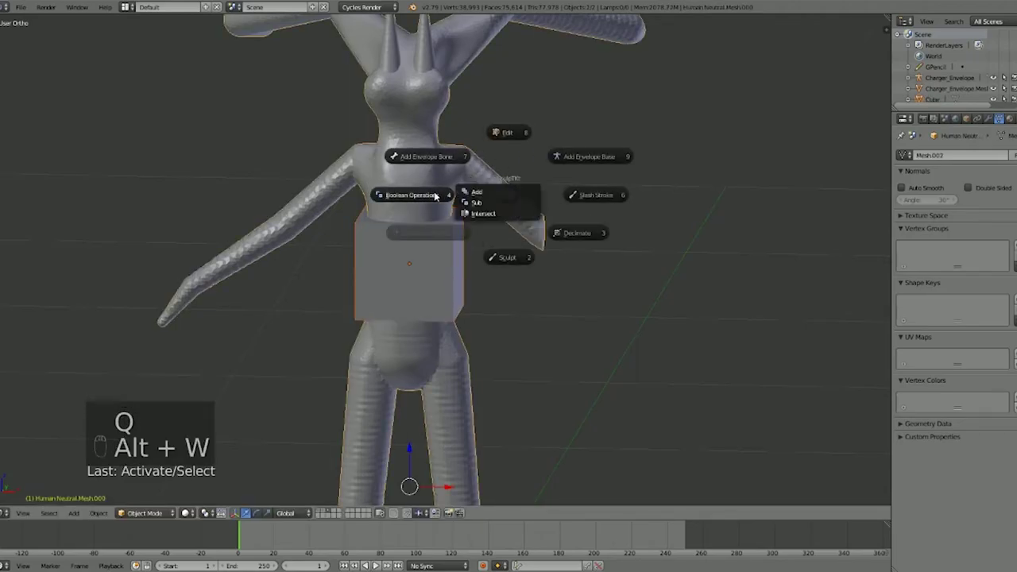
pyautogui.click(492, 214)
pyautogui.moveTo(500, 193); pyautogui.dragTo(468, 197, button='middle')
pyautogui.hotkey('ctrl', 'z')
# Step: Subtract the cube from the torso with the Sub boolean operation, deselect everything and switch to perspective projection
pyautogui.hotkey('alt', 'w')
pyautogui.click(380, 208)
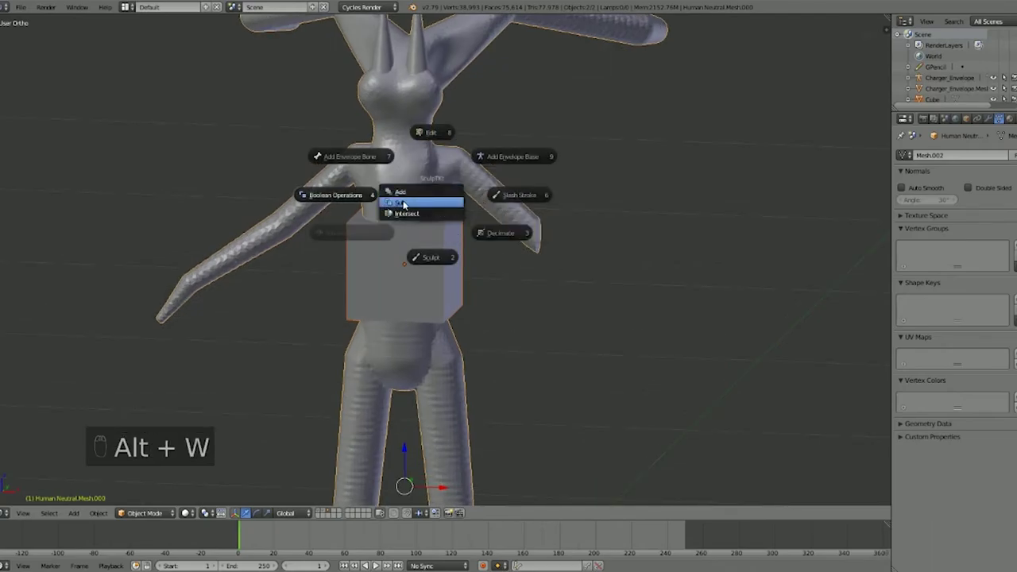
pyautogui.click(405, 205)
pyautogui.moveTo(403, 340)
pyautogui.mouseDown(button='middle')
pyautogui.moveTo(463, 270)
pyautogui.moveTo(652, 273)
pyautogui.moveTo(422, 301)
pyautogui.moveTo(398, 310)
pyautogui.moveTo(400, 324)
pyautogui.mouseUp(button='middle')
pyautogui.scroll(-3, 422, 301)
pyautogui.press('a')
pyautogui.scroll(3, 398, 311)
pyautogui.press('KP_5')
# Step: Select the cut body mesh, enter Sculpt Mode and adjust the brush radius over the chest
pyautogui.hotkey('alt', 'w')
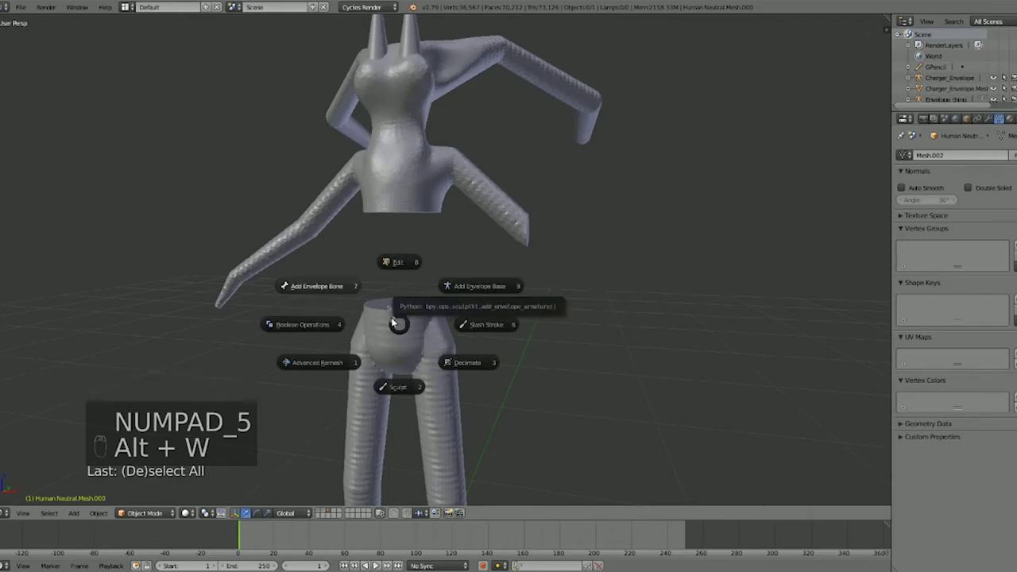
pyautogui.rightClick(423, 150)
pyautogui.hotkey('alt', 'w')
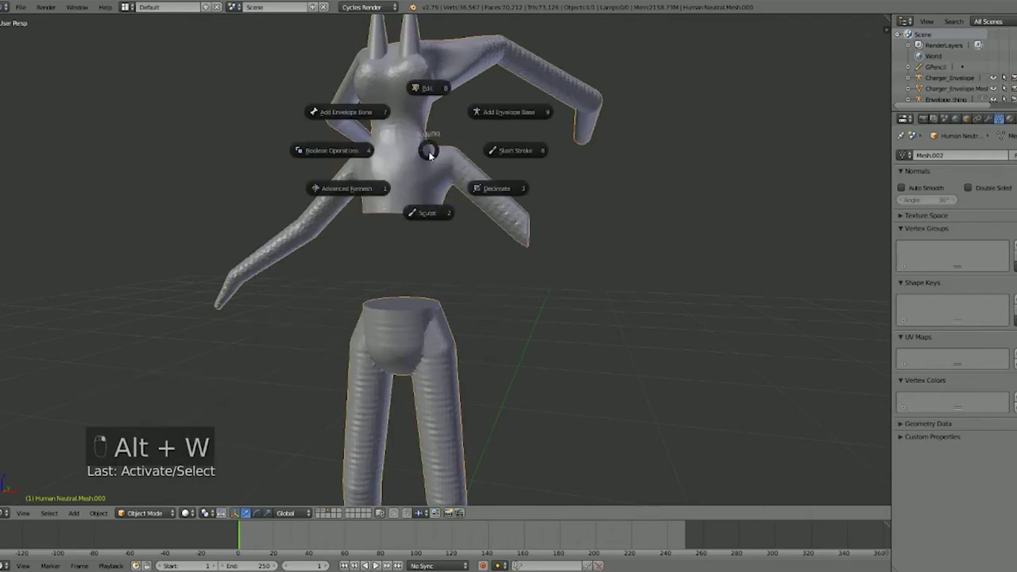
pyautogui.click(428, 213)
pyautogui.moveTo(418, 195); pyautogui.dragTo(403, 236, button='middle')
pyautogui.scroll(5, 401, 230)
pyautogui.press('f')
pyautogui.click(379, 171)
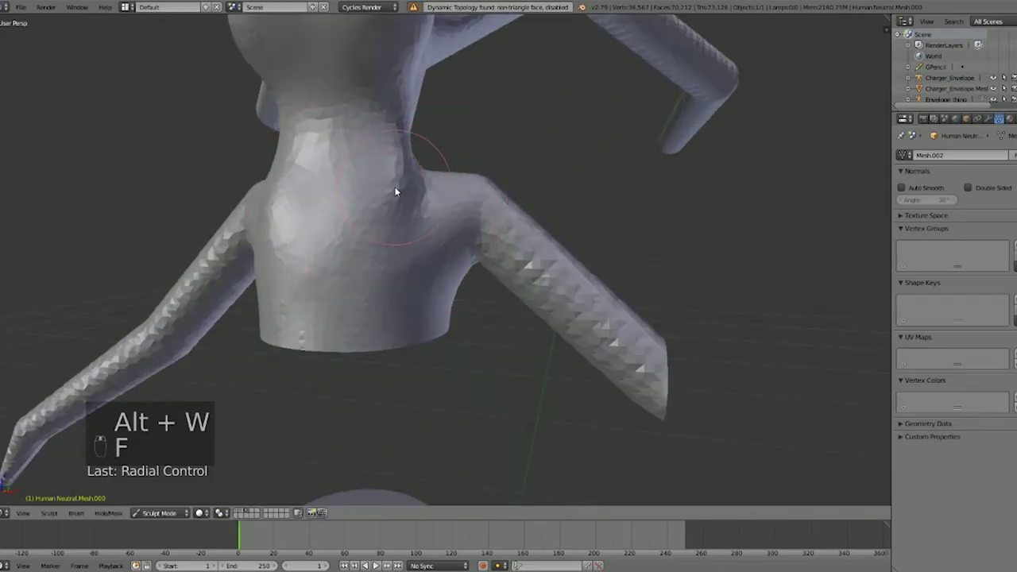
# Step: Enable dynamic topology and sculpt the upper chest with the Blob brush using X symmetry
pyautogui.hotkey('alt', 'w')
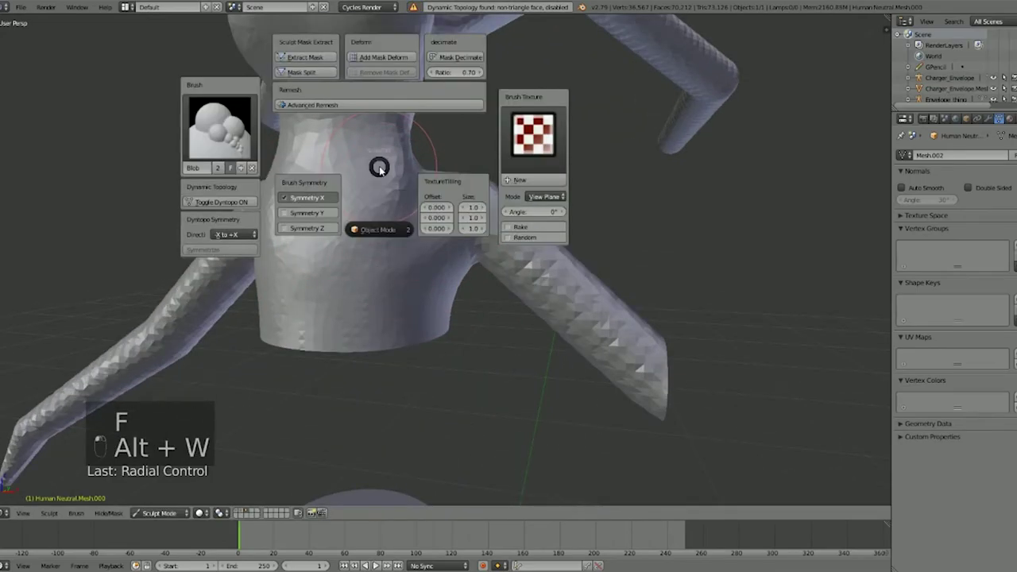
pyautogui.click(233, 201)
pyautogui.moveTo(270, 175)
pyautogui.mouseDown()
pyautogui.moveTo(390, 113)
pyautogui.moveTo(377, 224)
pyautogui.moveTo(359, 185)
pyautogui.mouseUp()
pyautogui.scroll(-4, 372, 327)
# Step: Set the dynamic topology detail size to 8 and sculpt the bulges at the base of the horns with the Blob brush
pyautogui.hotkey('alt', 'w')
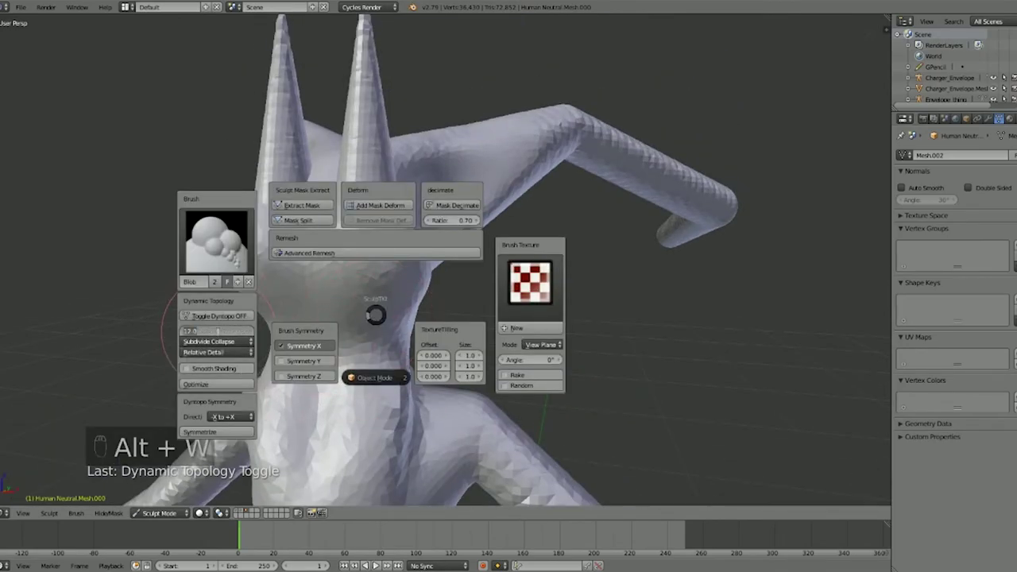
pyautogui.write('8')
pyautogui.press('Return')
pyautogui.moveTo(370, 249); pyautogui.dragTo(364, 208)
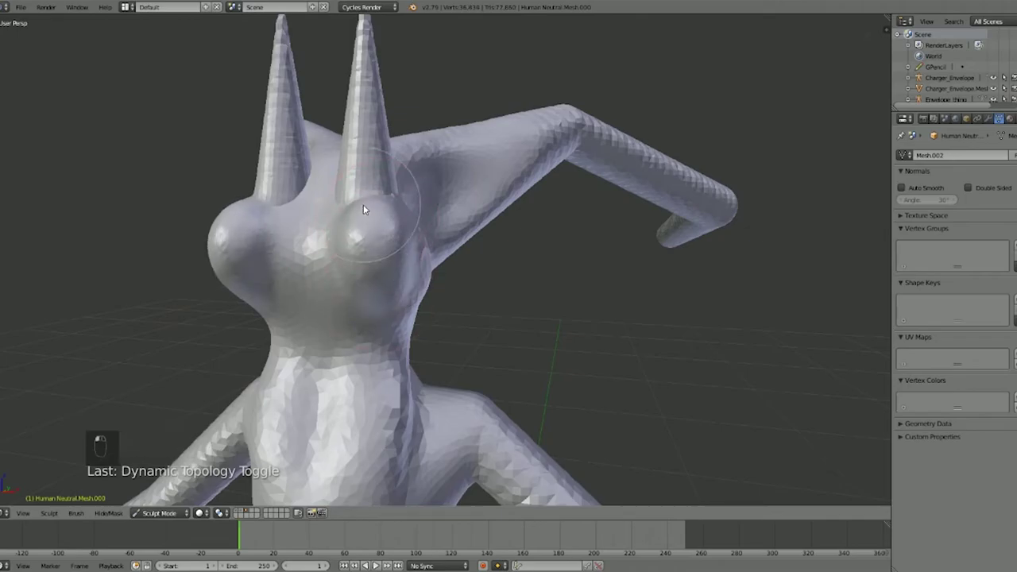
# Step: Switch the sculpting brush from Blob to Mask
pyautogui.scroll(3, 360, 182)
pyautogui.moveTo(356, 159); pyautogui.dragTo(168, 267, button='middle')
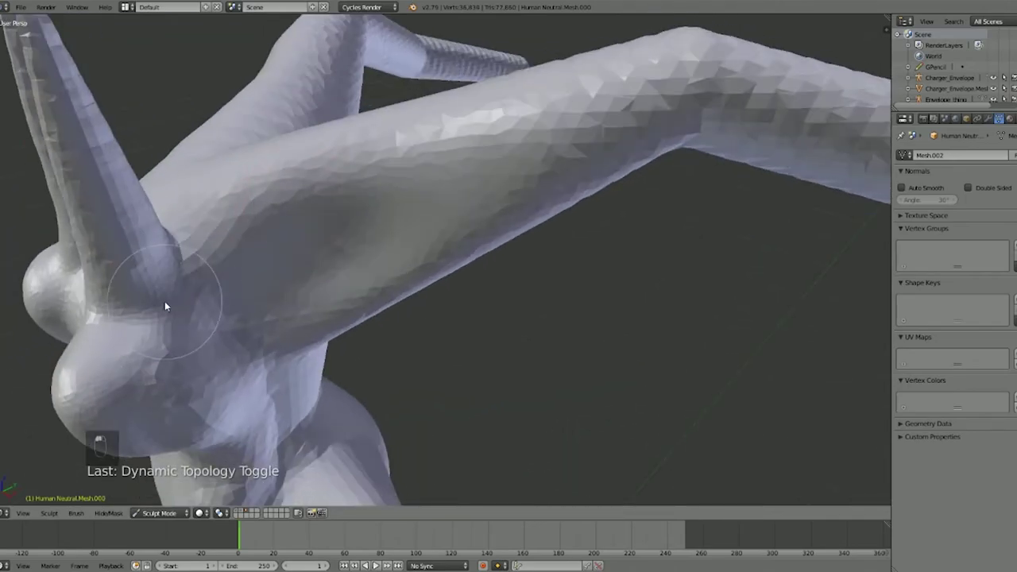
pyautogui.scroll(-4, 160, 305)
pyautogui.moveTo(238, 214); pyautogui.dragTo(361, 192, button='middle')
pyautogui.moveTo(530, 148)
pyautogui.mouseDown(button='middle')
pyautogui.moveTo(431, 150)
pyautogui.moveTo(388, 252)
pyautogui.mouseUp(button='middle')
pyautogui.scroll(5, 413, 142)
pyautogui.scroll(3, 398, 245)
pyautogui.moveTo(434, 218); pyautogui.dragTo(444, 203, button='middle')
pyautogui.hotkey('alt', 'w')
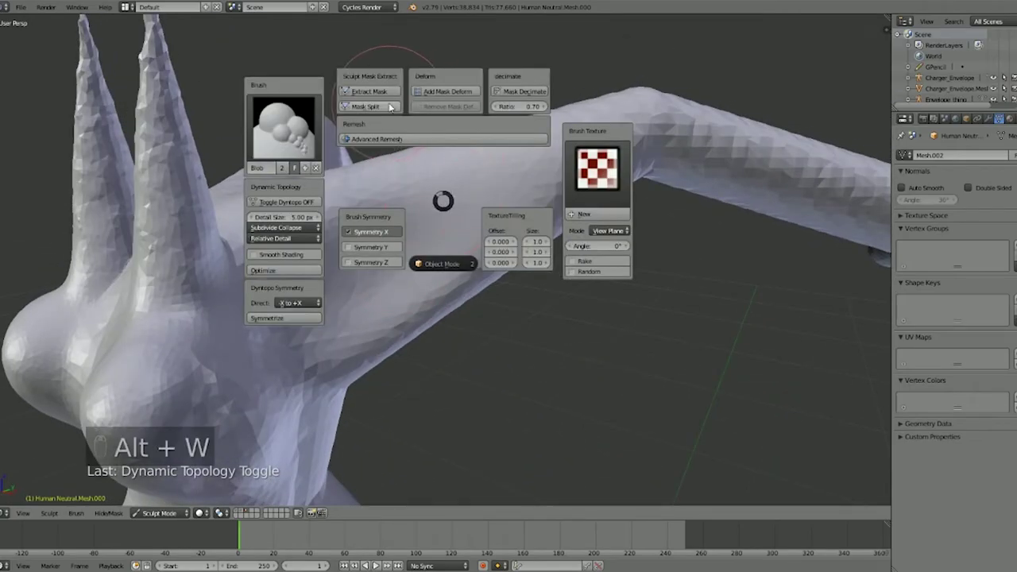
pyautogui.click(289, 129)
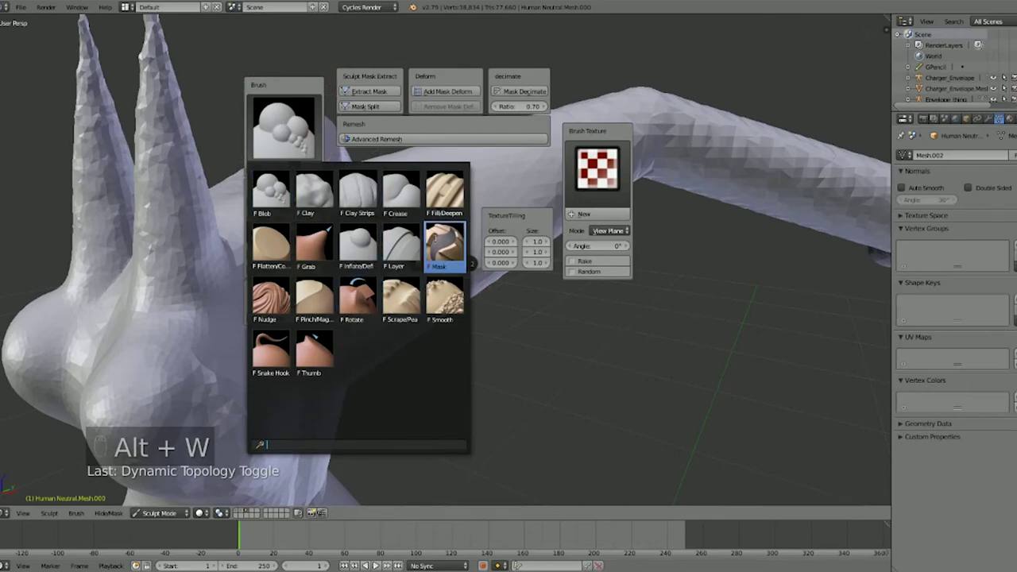
pyautogui.click(442, 248)
# Step: Paint a mask on the front of both thighs using X symmetry and adjust the brush strength
pyautogui.scroll(-4, 438, 248)
pyautogui.moveTo(437, 249); pyautogui.dragTo(422, 158, button='middle')
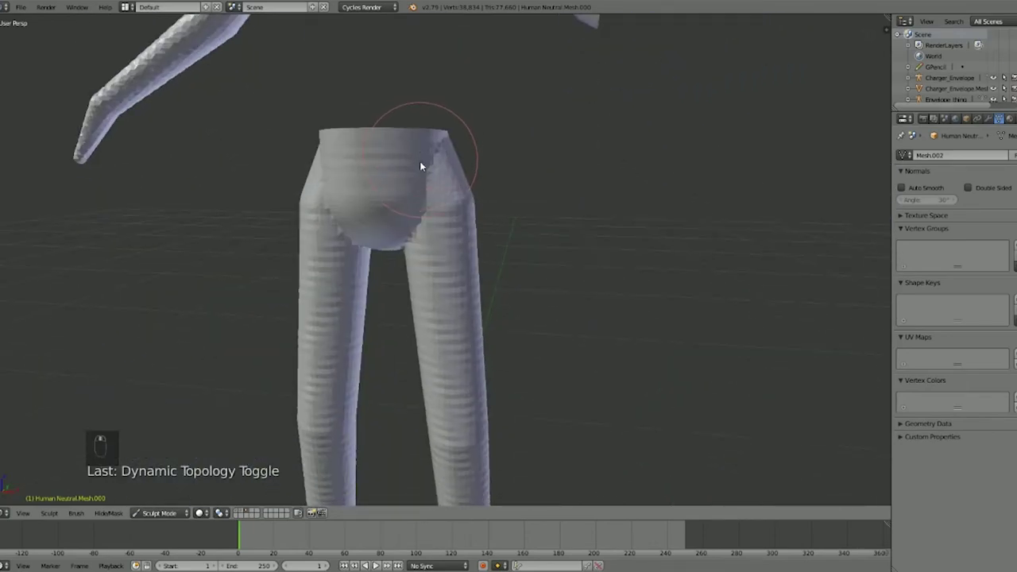
pyautogui.scroll(2, 438, 204)
pyautogui.moveTo(438, 203)
pyautogui.mouseDown()
pyautogui.moveTo(432, 227)
pyautogui.moveTo(445, 227)
pyautogui.mouseUp()
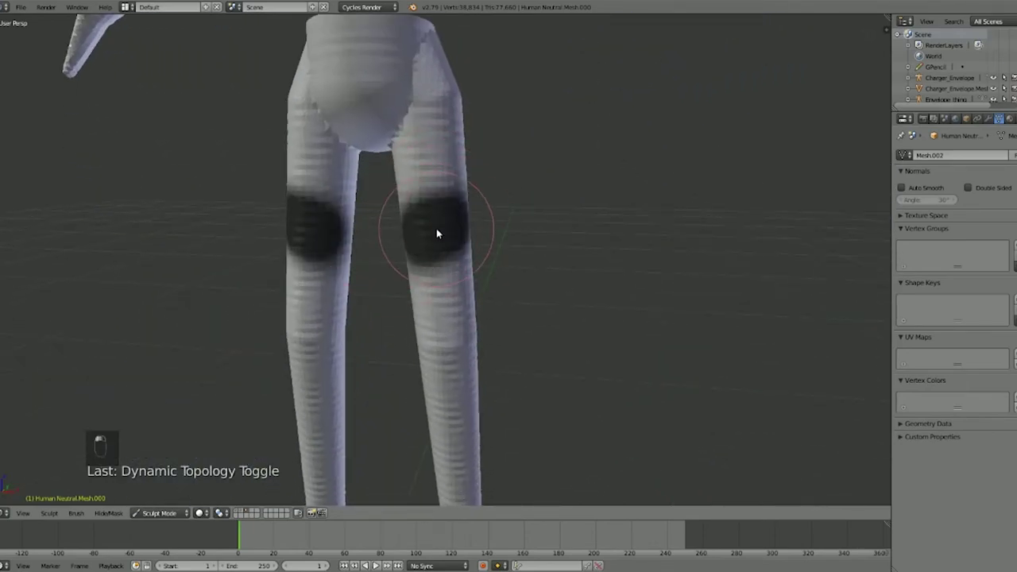
pyautogui.hotkey('shift', 'f')
pyautogui.click(401, 234)
# Step: Extend the mask around the sides and back of both thighs to form closed bands
pyautogui.moveTo(478, 219); pyautogui.dragTo(289, 234, button='middle')
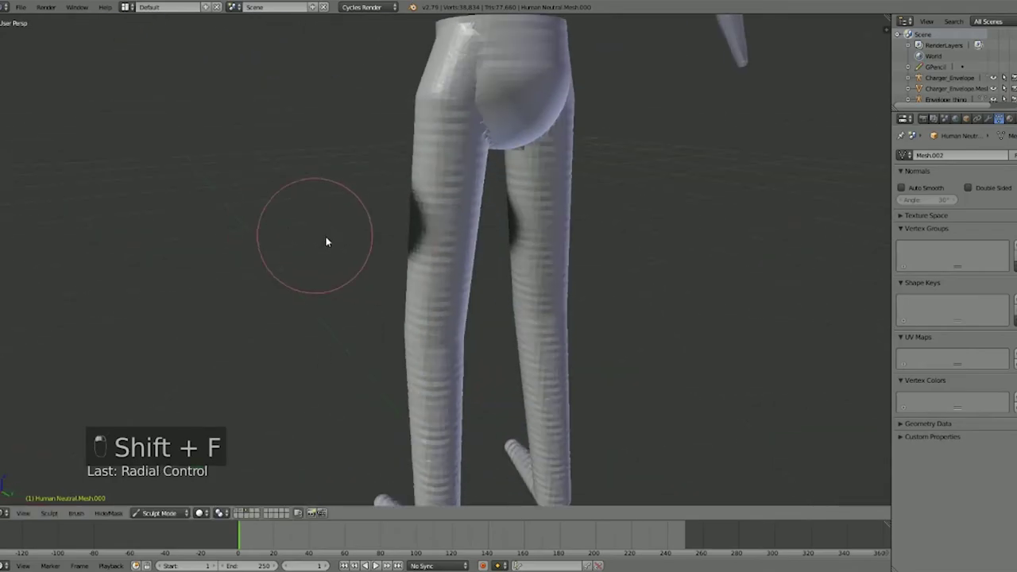
pyautogui.moveTo(386, 230); pyautogui.dragTo(524, 217)
pyautogui.moveTo(523, 217); pyautogui.dragTo(405, 225, button='middle')
pyautogui.moveTo(405, 225); pyautogui.dragTo(344, 245)
pyautogui.moveTo(396, 228); pyautogui.dragTo(669, 216, button='middle')
pyautogui.moveTo(446, 220)
pyautogui.mouseDown(button='middle')
pyautogui.moveTo(408, 220)
pyautogui.moveTo(438, 262)
pyautogui.mouseUp(button='middle')
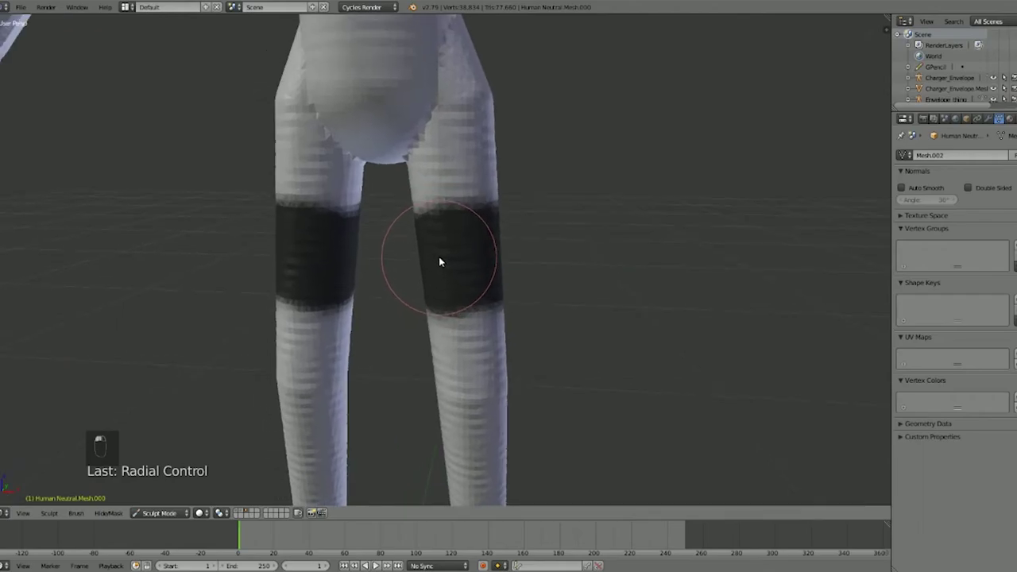
# Step: Extract the masked thigh bands as a separate mesh with Extract Mask and try moving it away from the legs
pyautogui.hotkey('alt', 'w')
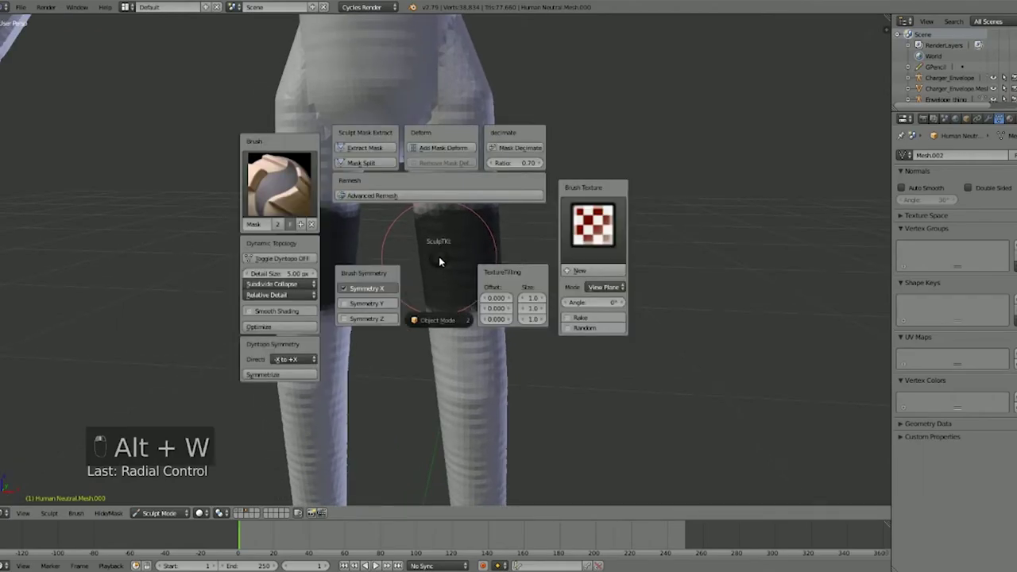
pyautogui.click(379, 154)
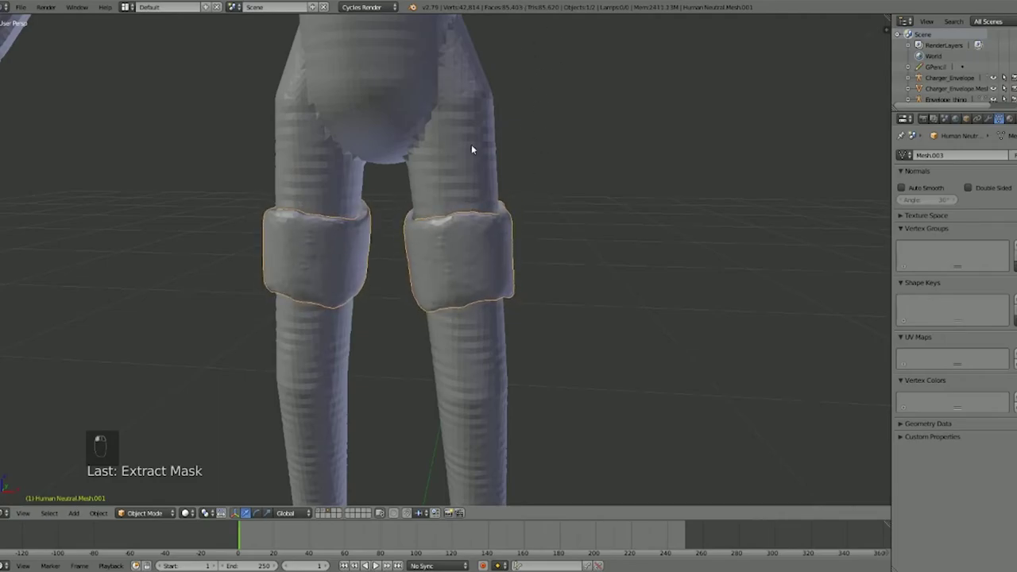
pyautogui.press('a')
pyautogui.rightClick(489, 238)
pyautogui.press('g')
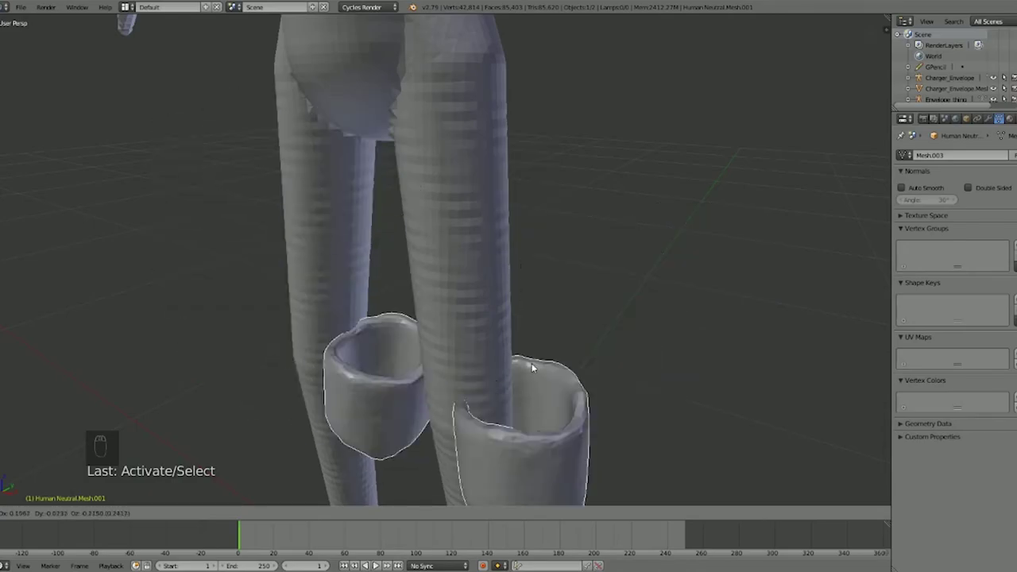
pyautogui.rightClick(508, 232)
# Step: Try another move of the extracted thigh bands, delete them and select the body mesh
pyautogui.scroll(-4, 593, 263)
pyautogui.moveTo(531, 279); pyautogui.dragTo(487, 191, button='middle')
pyautogui.press('a')
pyautogui.rightClick(487, 191)
pyautogui.press('g')
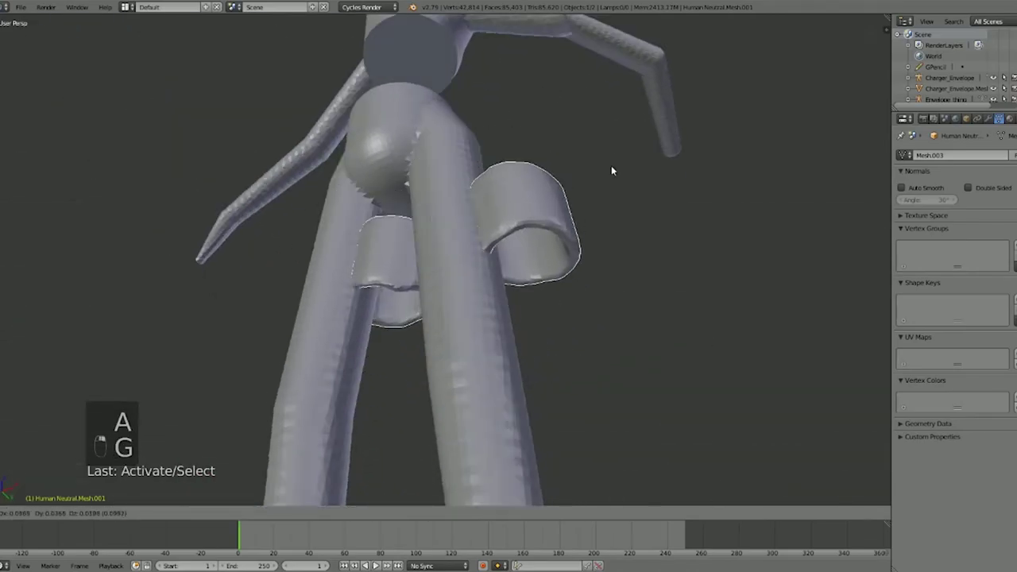
pyautogui.moveTo(465, 253); pyautogui.dragTo(468, 261, button='middle')
pyautogui.press('Delete')
pyautogui.rightClick(468, 257)
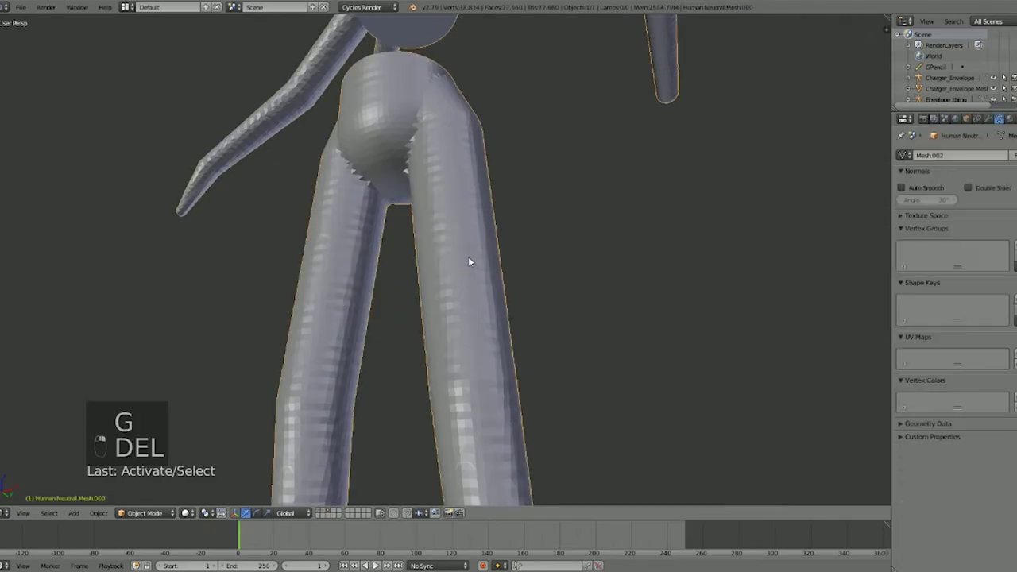
# Step: Return the body mesh to Sculpt Mode, separate the masked thigh bands with Mask Split and undo the split
pyautogui.hotkey('alt', 'w')
pyautogui.click(467, 318)
pyautogui.hotkey('alt', 'w')
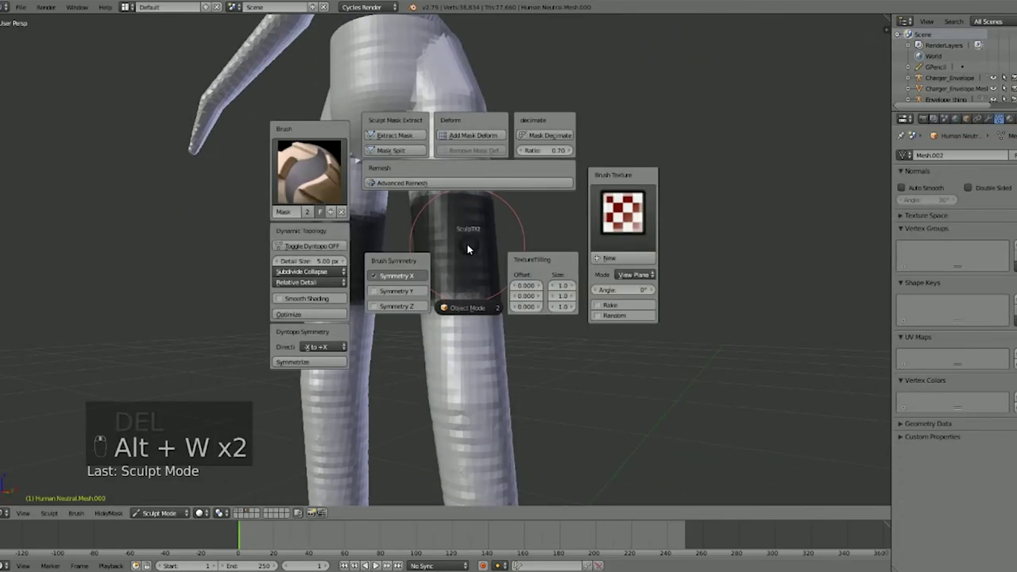
pyautogui.click(391, 150)
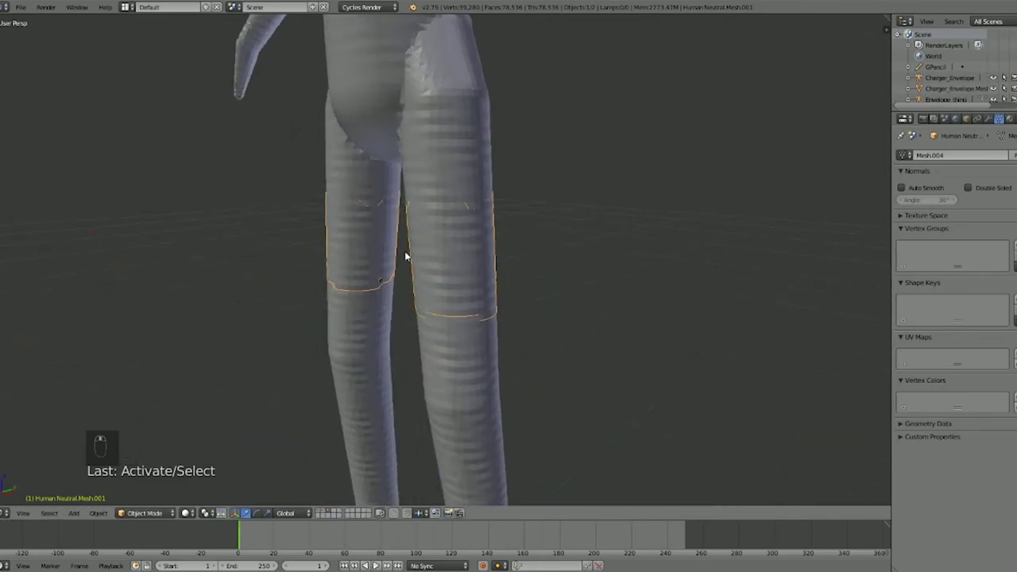
pyautogui.hotkey('ctrl', 'z')
# Step: Enter Sculpt Mode and add a mask deform to the masked thigh area
pyautogui.hotkey('alt', 'w')
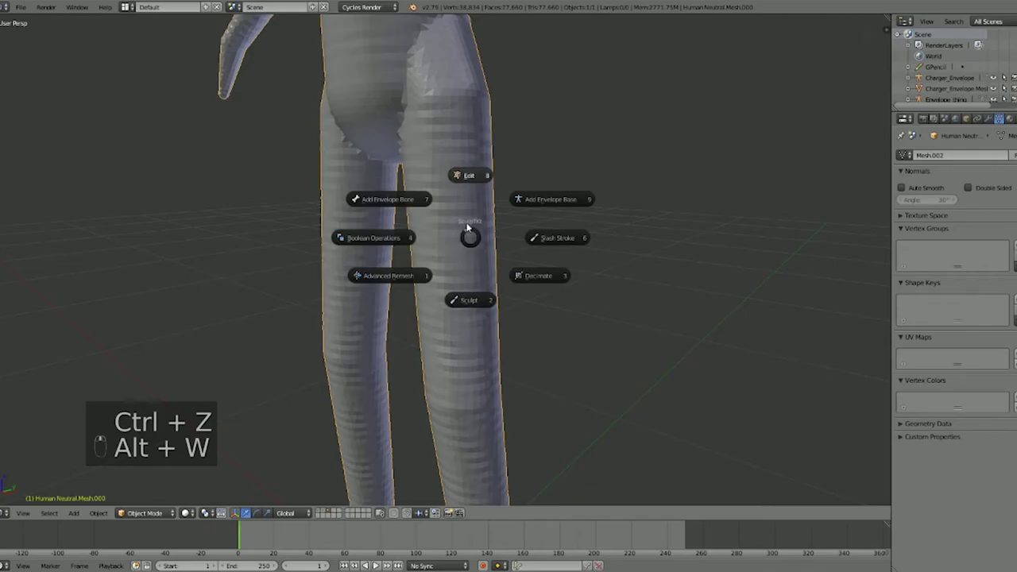
pyautogui.click(459, 303)
pyautogui.hotkey('alt', 'w')
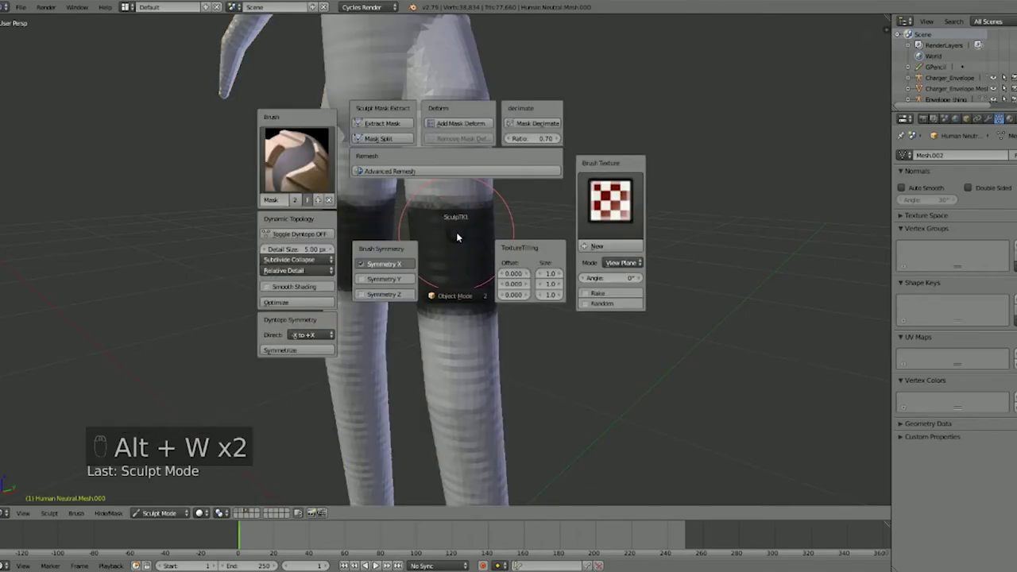
pyautogui.click(472, 125)
pyautogui.moveTo(458, 161); pyautogui.dragTo(440, 168, button='middle')
pyautogui.scroll(-5, 441, 168)
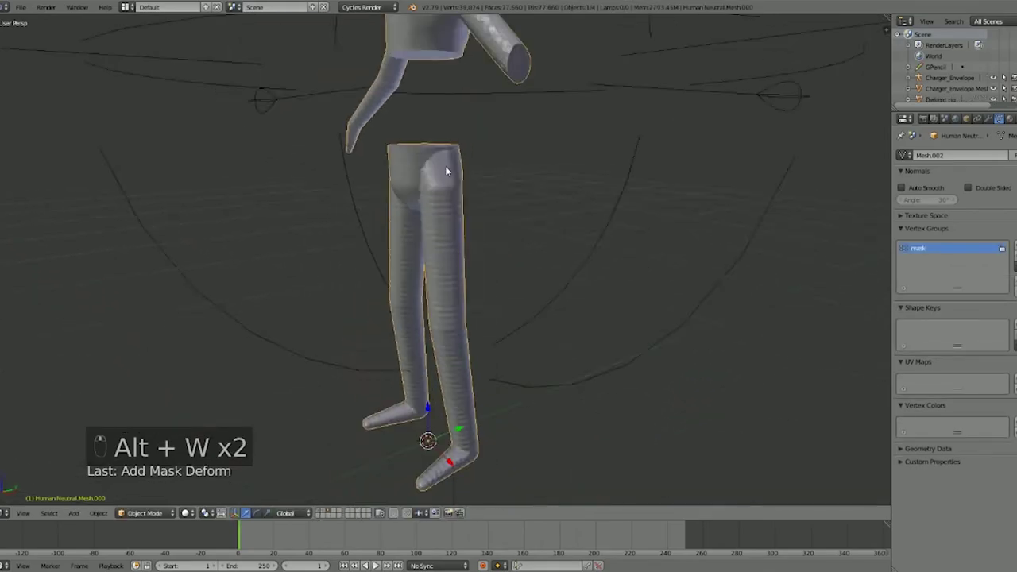
# Step: Move the deform rig down along the global Z axis and try rotating it
pyautogui.rightClick(563, 93)
pyautogui.press('g')
pyautogui.press('z')
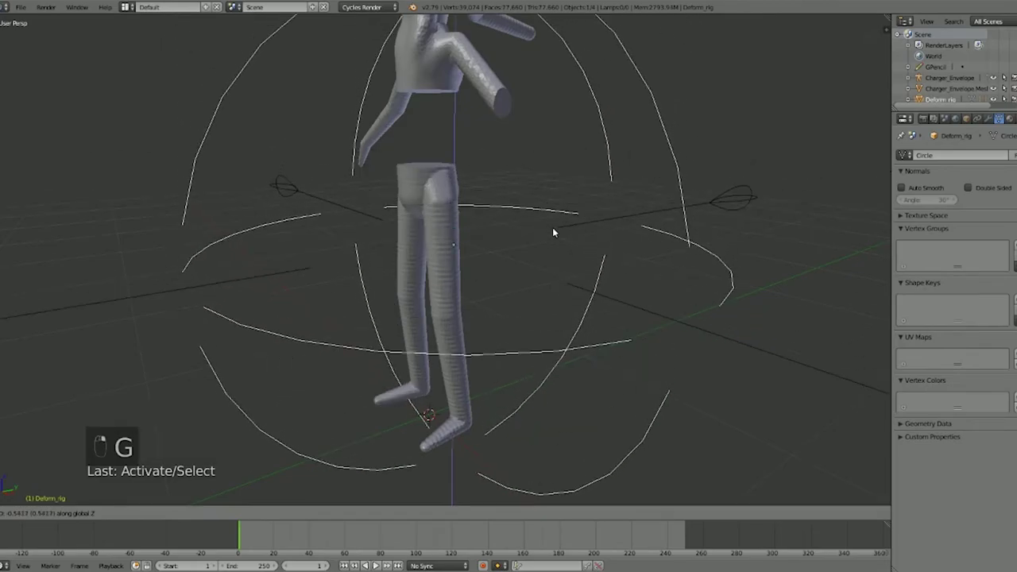
pyautogui.click(558, 240)
pyautogui.scroll(2, 565, 248)
pyautogui.moveTo(565, 248); pyautogui.dragTo(580, 243, button='middle')
pyautogui.press('r')
pyautogui.rightClick(588, 211)
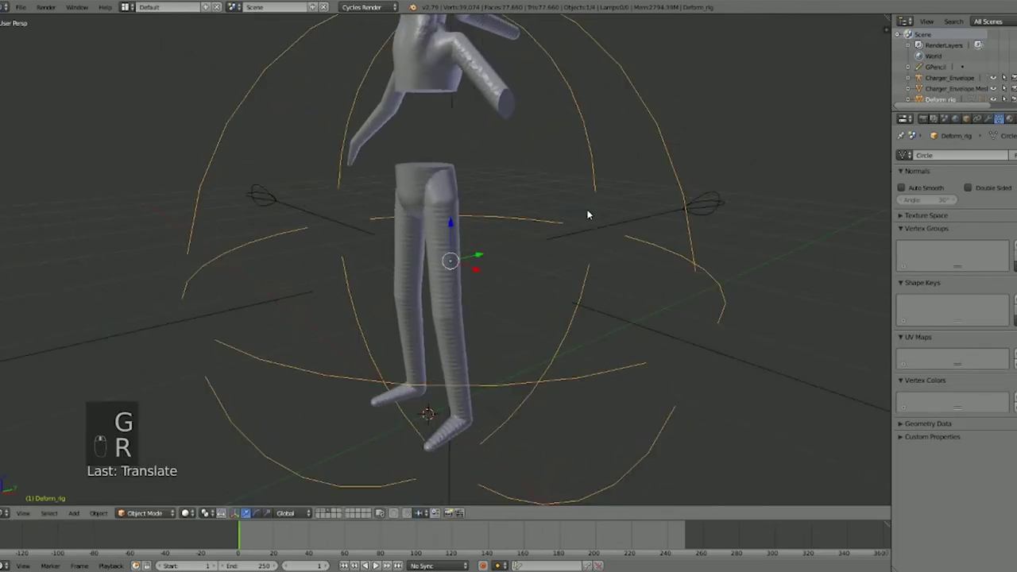
# Step: Try rotating the deform manipulator about the global X axis
pyautogui.rightClick(700, 205)
pyautogui.press('r')
pyautogui.press('x')
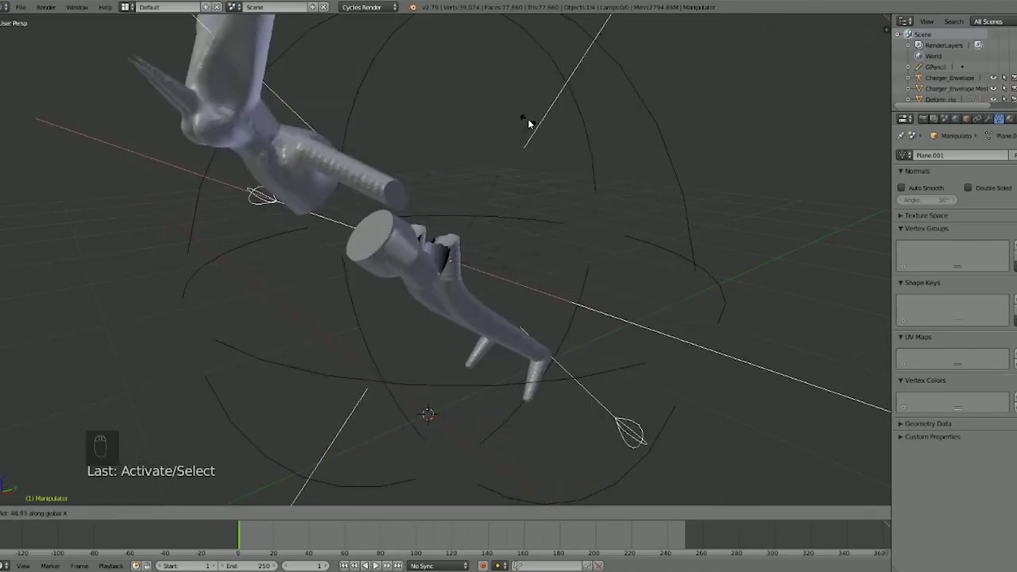
pyautogui.rightClick(539, 218)
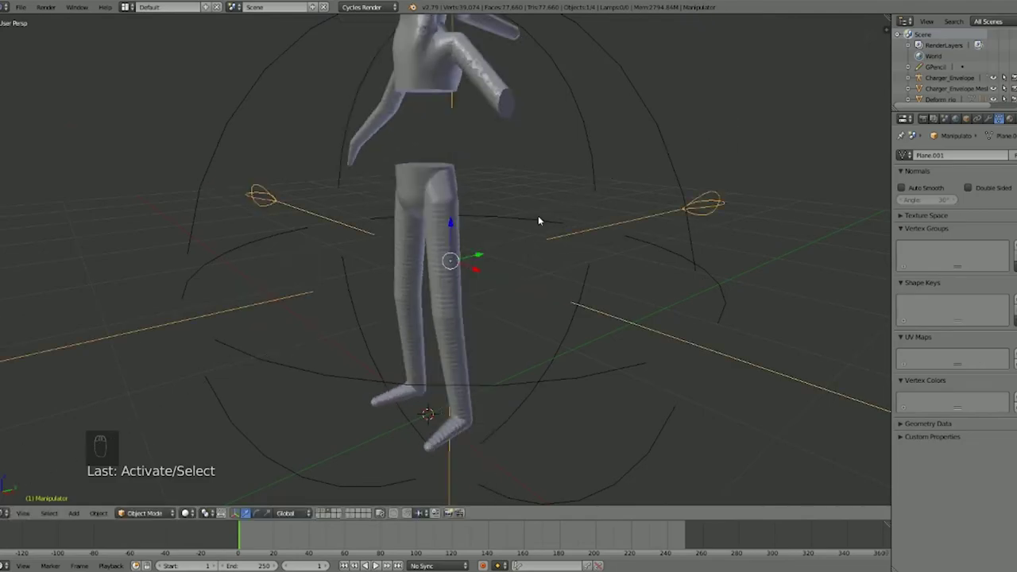
# Step: Delete the deform manipulator around the legs
pyautogui.rightClick(432, 214)
pyautogui.scroll(2, 431, 214)
pyautogui.moveTo(432, 214); pyautogui.dragTo(447, 209, button='middle')
pyautogui.rightClick(600, 210)
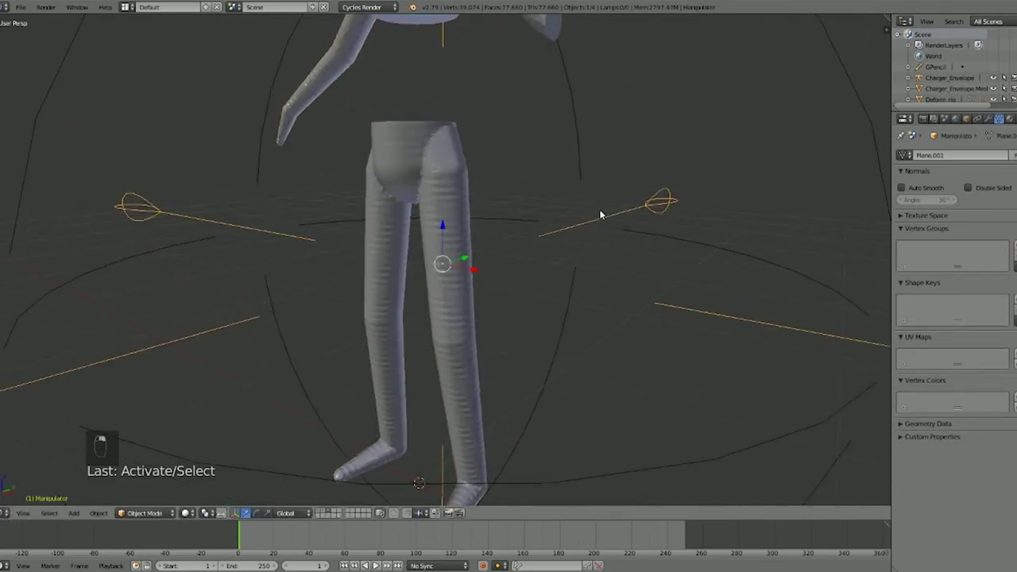
pyautogui.press('Delete')
pyautogui.click(600, 212)
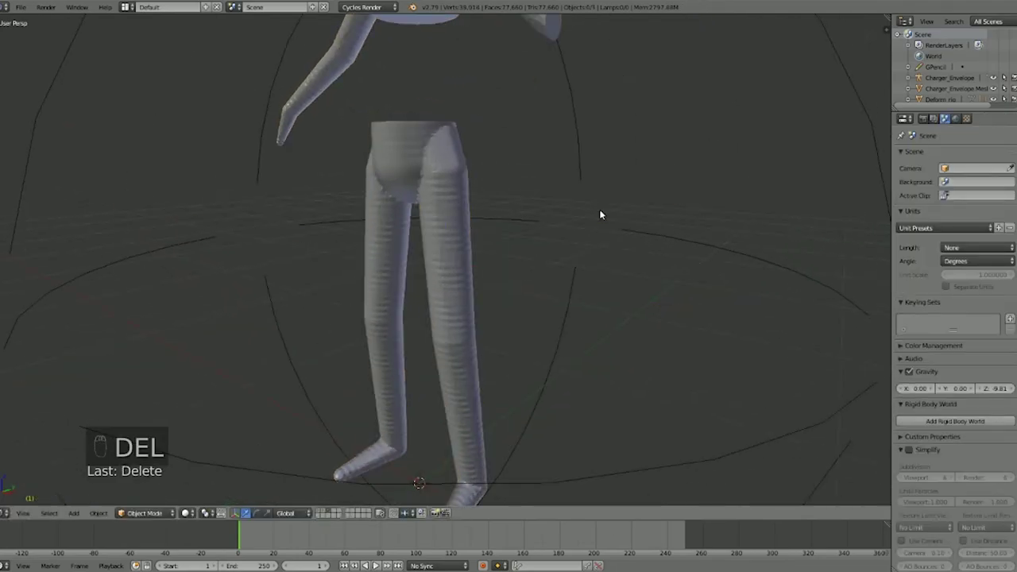
# Step: Undo the manipulator deletion, the rig changes and the added mask deform
pyautogui.hotkey('ctrl', 'z')
pyautogui.hotkey('ctrl', 'z')
pyautogui.hotkey('ctrl', 'z')
pyautogui.hotkey('ctrl', 'z')
pyautogui.hotkey('ctrl', 'z')
pyautogui.hotkey('ctrl', 'z')
pyautogui.hotkey('ctrl', 'z')
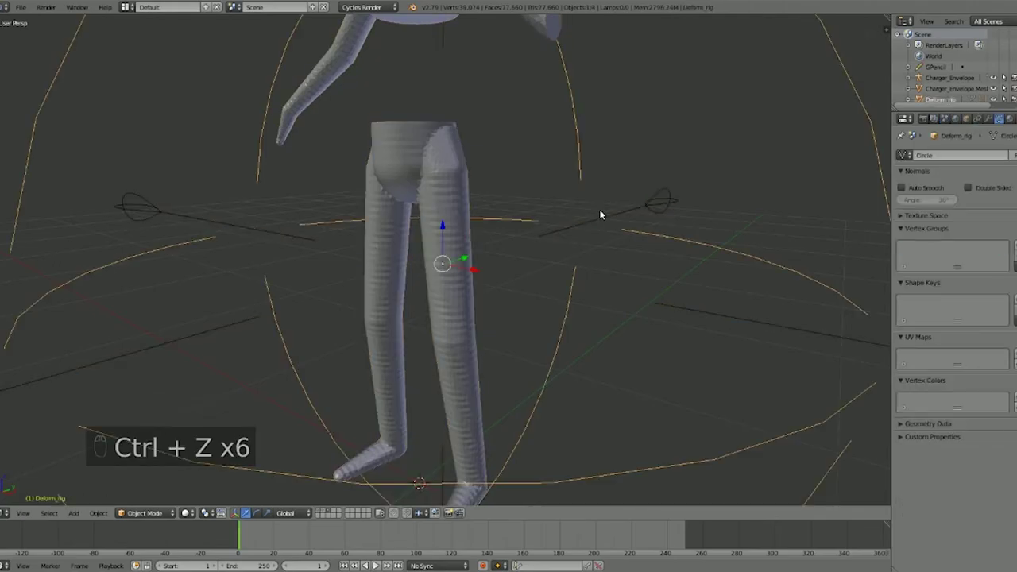
pyautogui.hotkey('ctrl', 'z')
pyautogui.hotkey('ctrl', 'z')
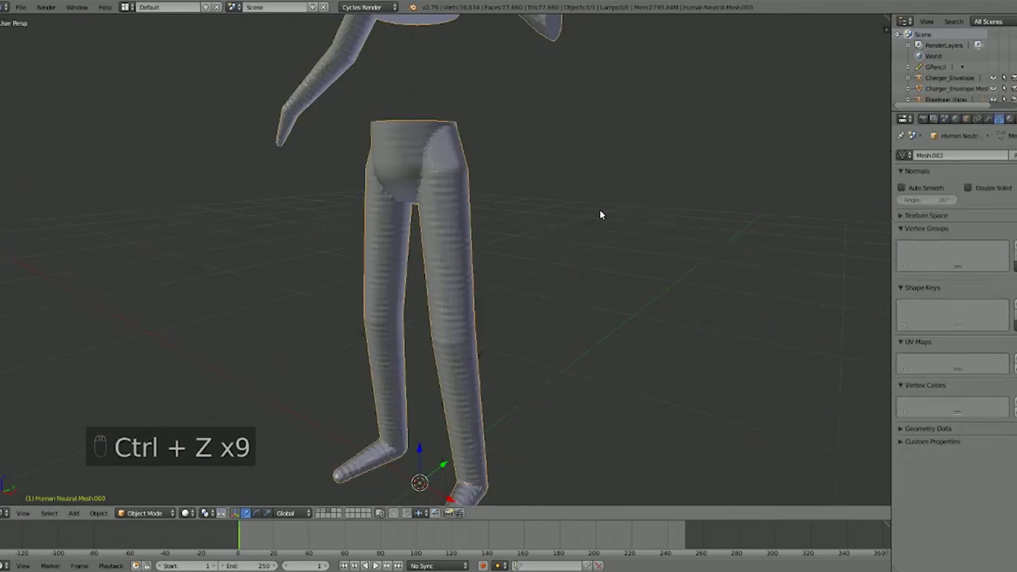
# Step: Put the body mesh back into Sculpt Mode for work on the masked thighs
pyautogui.scroll(4, 600, 209)
pyautogui.hotkey('alt', 'w')
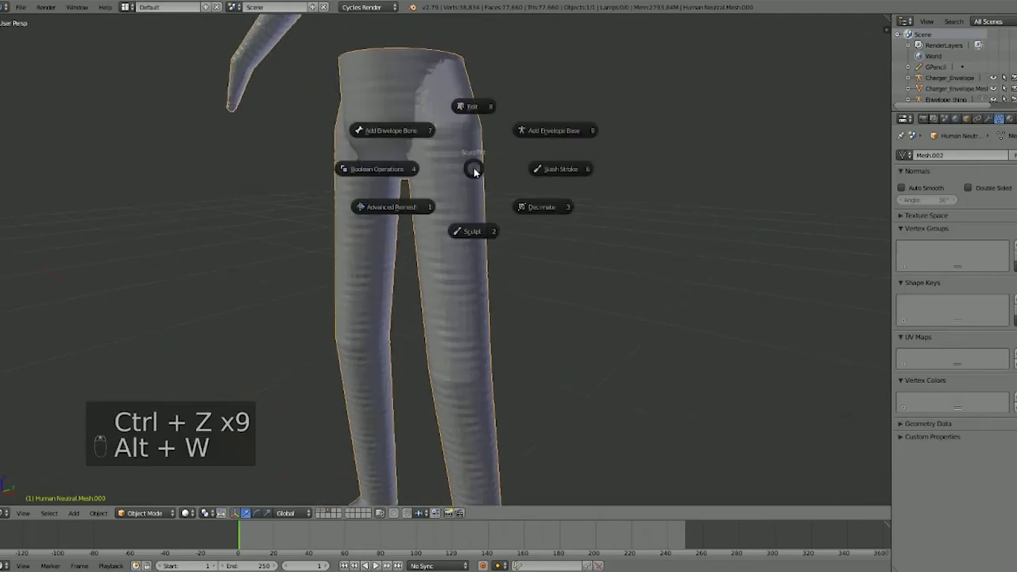
pyautogui.click(492, 236)
pyautogui.scroll(2, 462, 228)
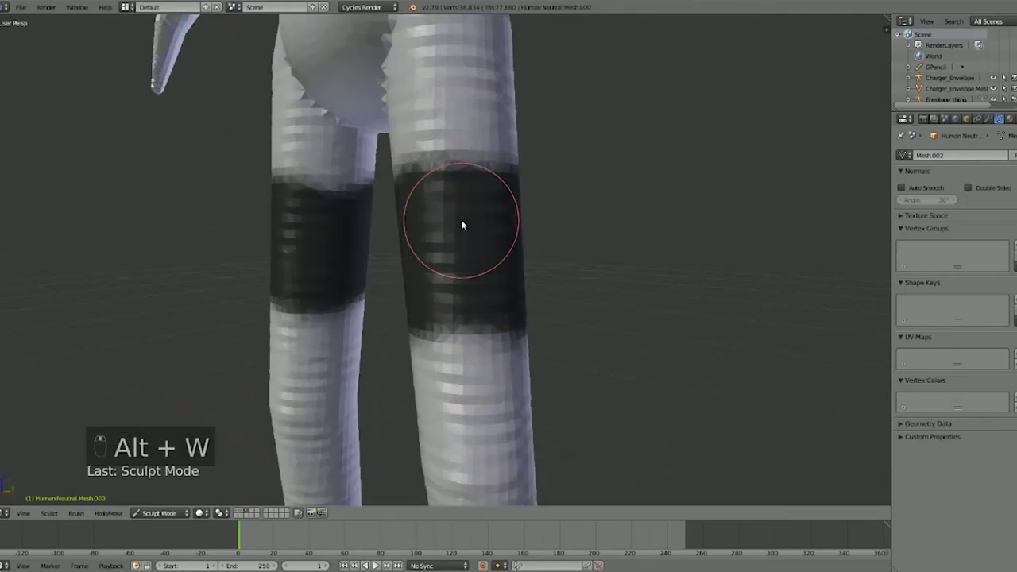
# Step: Try a Mask brush stroke on the body mesh and undo it
pyautogui.scroll(-2, 462, 229)
pyautogui.keyDown('shift'); pyautogui.moveTo(442, 108); pyautogui.dragTo(511, 163, button='middle'); pyautogui.keyUp('shift')
pyautogui.scroll(4, 441, 336)
pyautogui.moveTo(441, 335); pyautogui.dragTo(393, 260, button='middle')
pyautogui.scroll(-4, 388, 230)
pyautogui.moveTo(387, 221); pyautogui.dragTo(439, 216, button='middle')
pyautogui.keyDown('shift'); pyautogui.moveTo(459, 100); pyautogui.dragTo(471, 357, button='middle'); pyautogui.keyUp('shift')
pyautogui.scroll(3, 464, 110)
pyautogui.moveTo(447, 256); pyautogui.dragTo(432, 246)
pyautogui.hotkey('ctrl', 'z')
# Step: Undo the mask strokes painted around both thighs
pyautogui.scroll(-5, 478, 181)
pyautogui.hotkey('ctrl', 'z')
pyautogui.hotkey('ctrl', 'z')
pyautogui.hotkey('ctrl', 'z')
pyautogui.hotkey('ctrl', 'z')
pyautogui.hotkey('ctrl', 'z')
pyautogui.hotkey('ctrl', 'z')
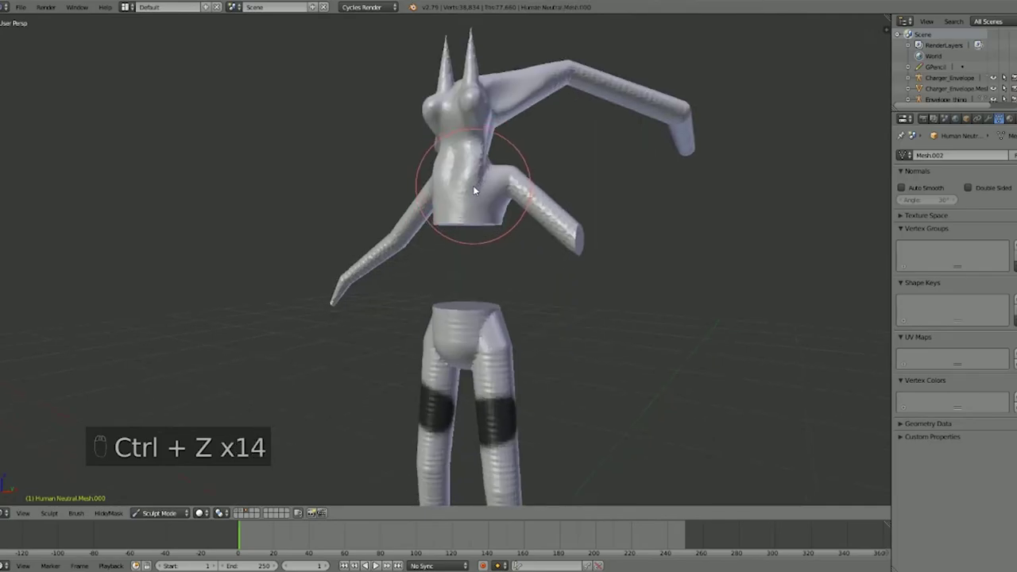
pyautogui.hotkey('ctrl', 'z')
# Step: Try a long downward brush stroke on the torso and undo it
pyautogui.scroll(4, 454, 338)
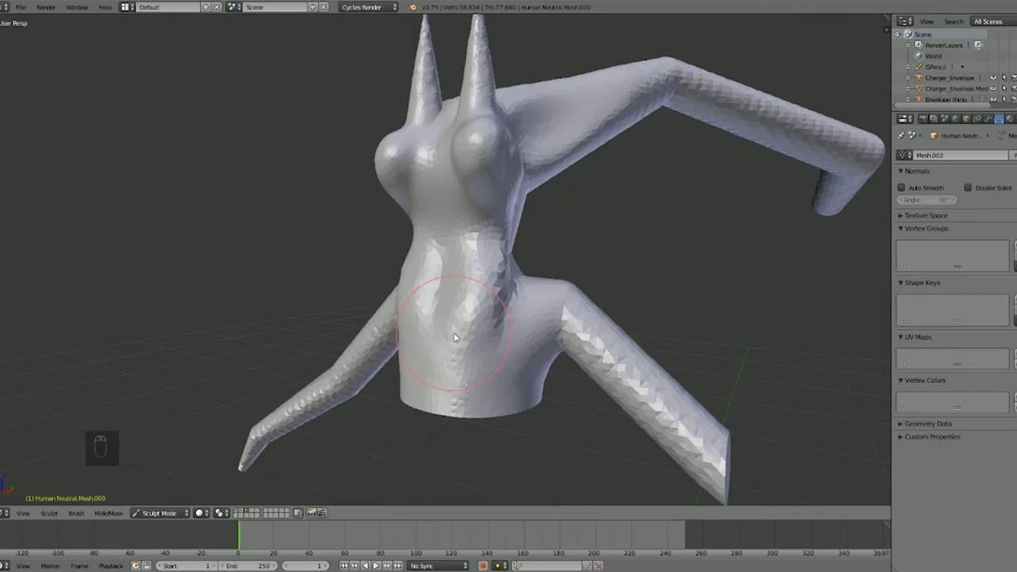
pyautogui.scroll(3, 455, 338)
pyautogui.moveTo(516, 275); pyautogui.dragTo(503, 401)
pyautogui.scroll(2, 512, 251)
pyautogui.hotkey('ctrl', 'z')
# Step: Select the Clay Strips brush and build up the surface at the base of the horns
pyautogui.scroll(-2, 511, 251)
pyautogui.moveTo(512, 251); pyautogui.dragTo(622, 348, button='middle')
pyautogui.scroll(-3, 622, 348)
pyautogui.moveTo(671, 159); pyautogui.dragTo(537, 208, button='middle')
pyautogui.scroll(-1, 538, 209)
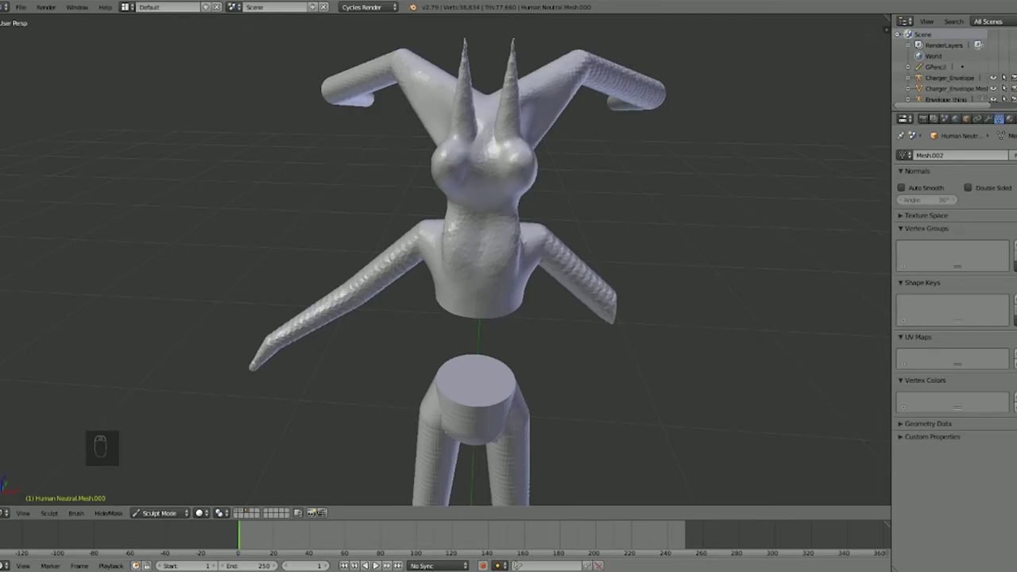
pyautogui.moveTo(549, 195)
pyautogui.mouseDown(button='middle')
pyautogui.moveTo(475, 172)
pyautogui.moveTo(448, 179)
pyautogui.moveTo(422, 335)
pyautogui.mouseUp(button='middle')
pyautogui.scroll(2, 422, 336)
pyautogui.scroll(5, 424, 314)
pyautogui.keyDown('shift'); pyautogui.moveTo(424, 279); pyautogui.dragTo(442, 238, button='middle'); pyautogui.keyUp('shift')
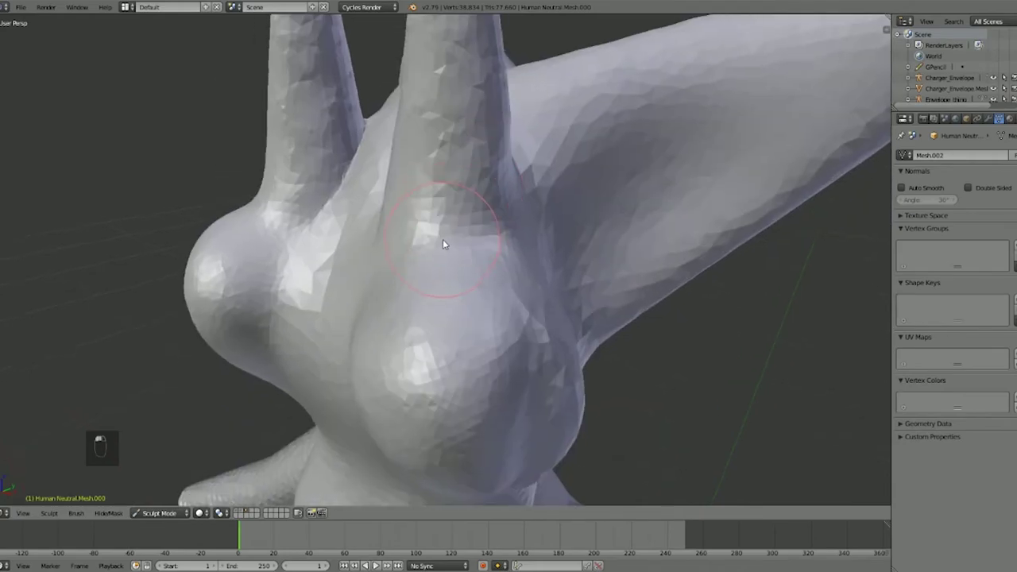
pyautogui.hotkey('alt', 'w')
pyautogui.click(298, 185)
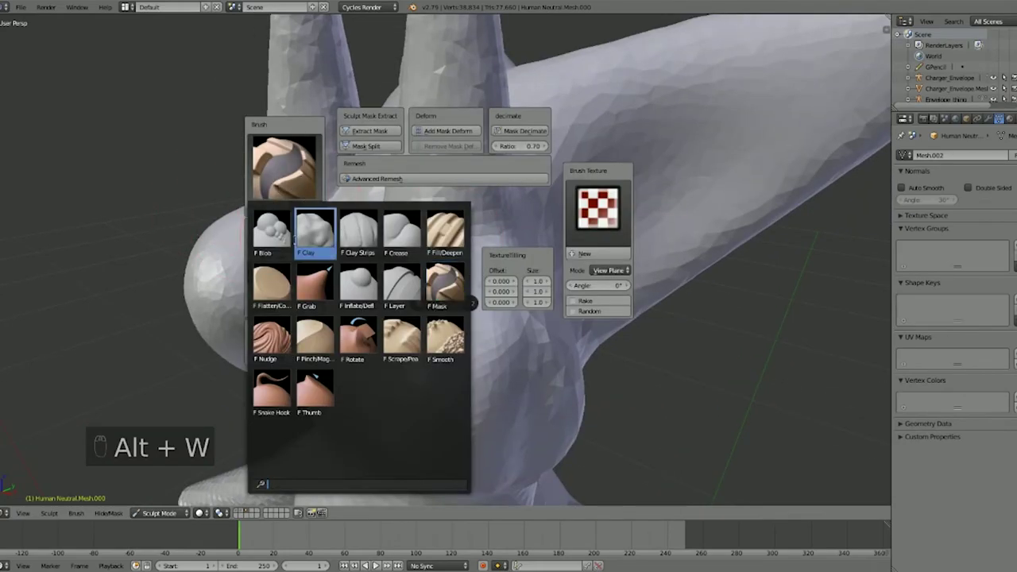
pyautogui.click(358, 232)
pyautogui.moveTo(504, 236); pyautogui.dragTo(488, 191)
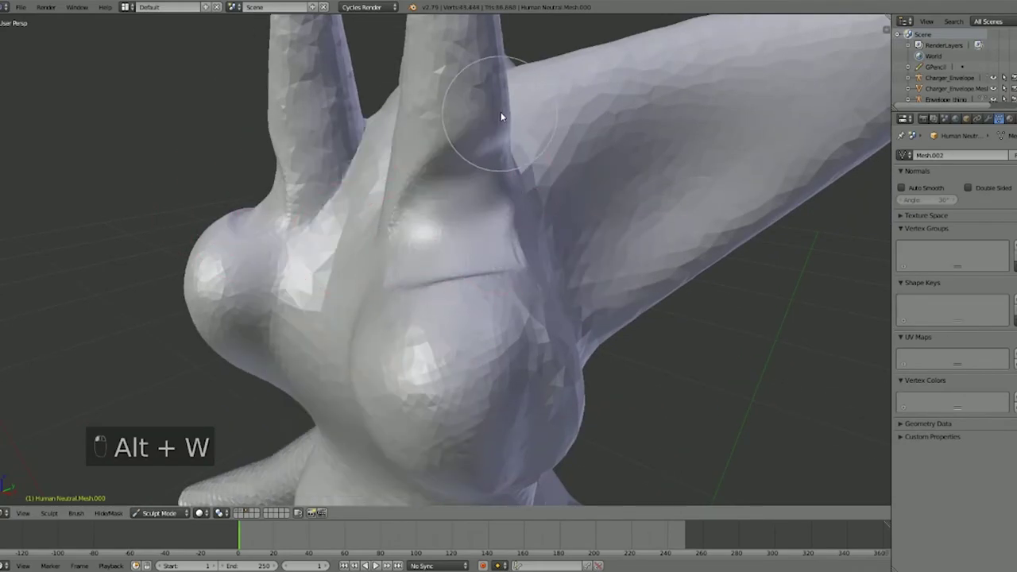
# Step: Switch from Sculpt Mode to Object Mode and select the body mesh
pyautogui.scroll(-6, 466, 222)
pyautogui.moveTo(567, 170)
pyautogui.mouseDown(button='middle')
pyautogui.moveTo(667, 170)
pyautogui.moveTo(483, 209)
pyautogui.moveTo(440, 193)
pyautogui.moveTo(452, 175)
pyautogui.moveTo(517, 227)
pyautogui.mouseUp(button='middle')
pyautogui.scroll(3, 518, 227)
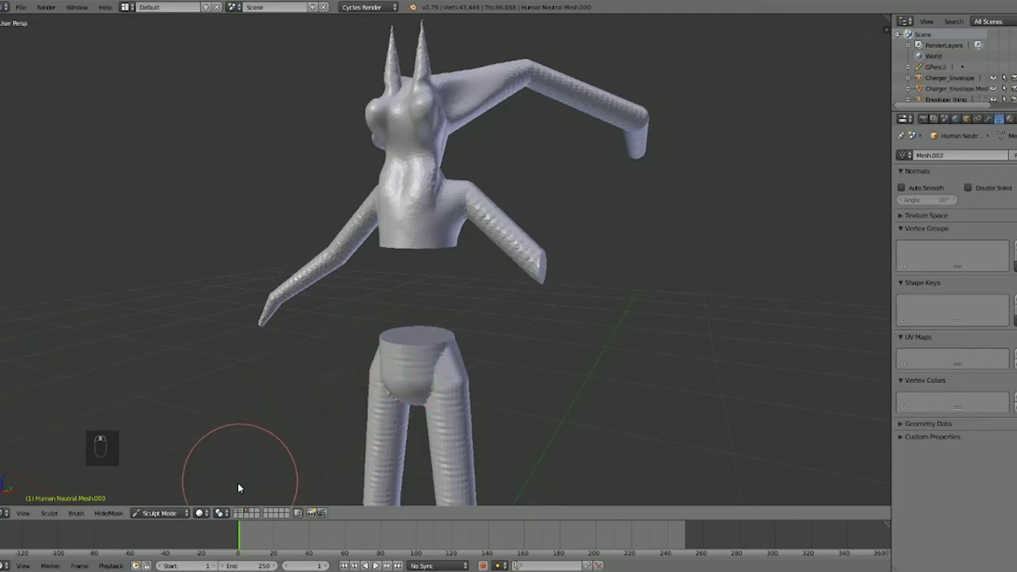
pyautogui.click(181, 514)
pyautogui.click(179, 499)
pyautogui.rightClick(432, 352)
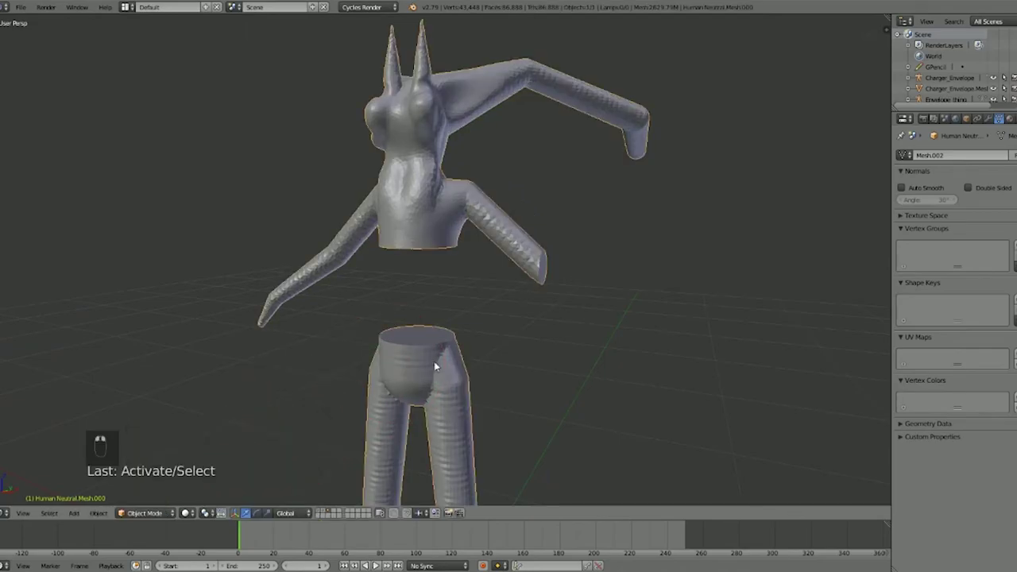
# Step: Delete the body mesh and switch to the right orthographic view
pyautogui.press('Delete')
pyautogui.press('KP_1')
pyautogui.press('KP_5')
pyautogui.press('KP_3')
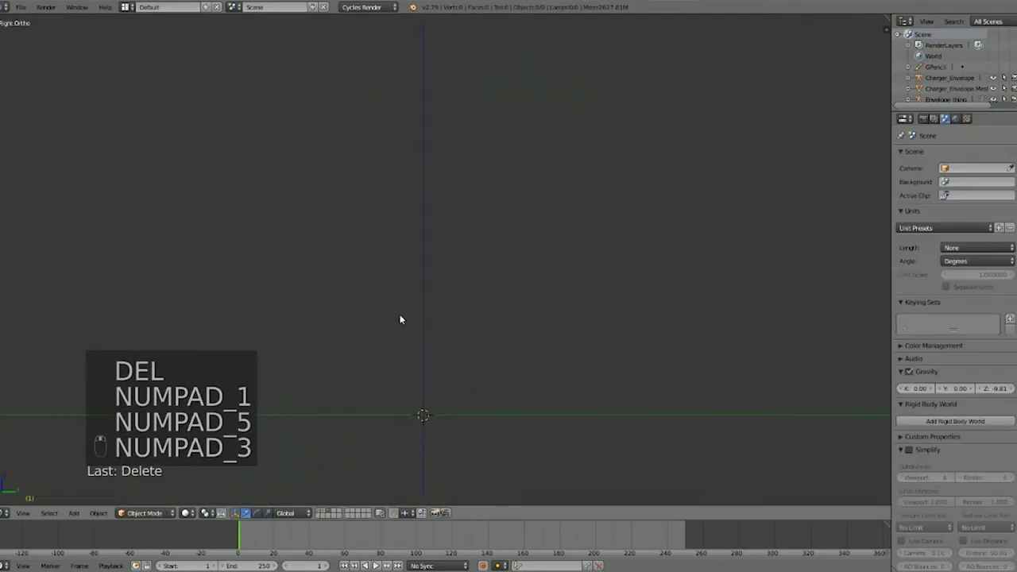
# Step: Enable background images to show the Fast Walker reference drawing in the viewport
pyautogui.press('n')
pyautogui.press('n')
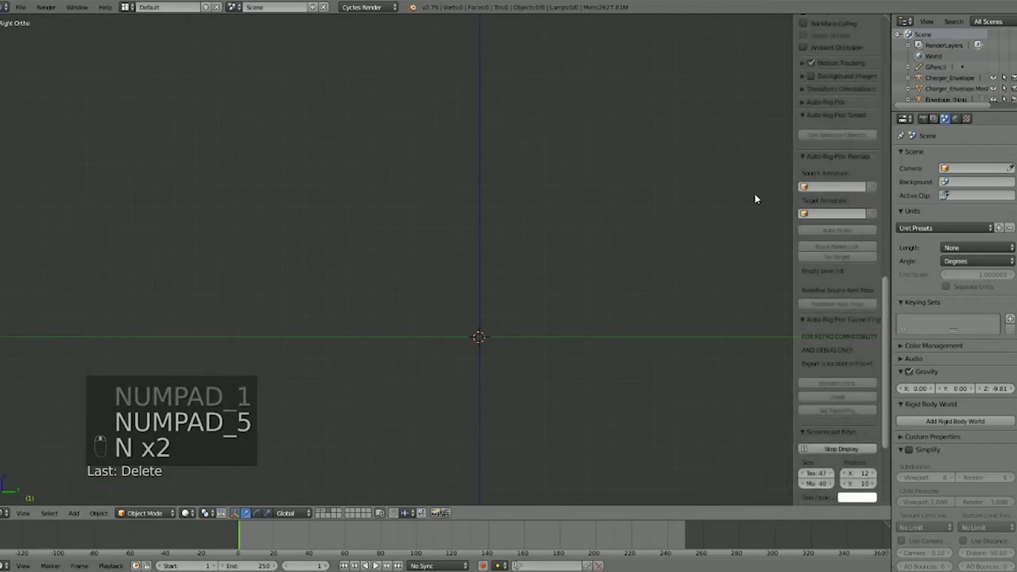
pyautogui.scroll(-8, 831, 382)
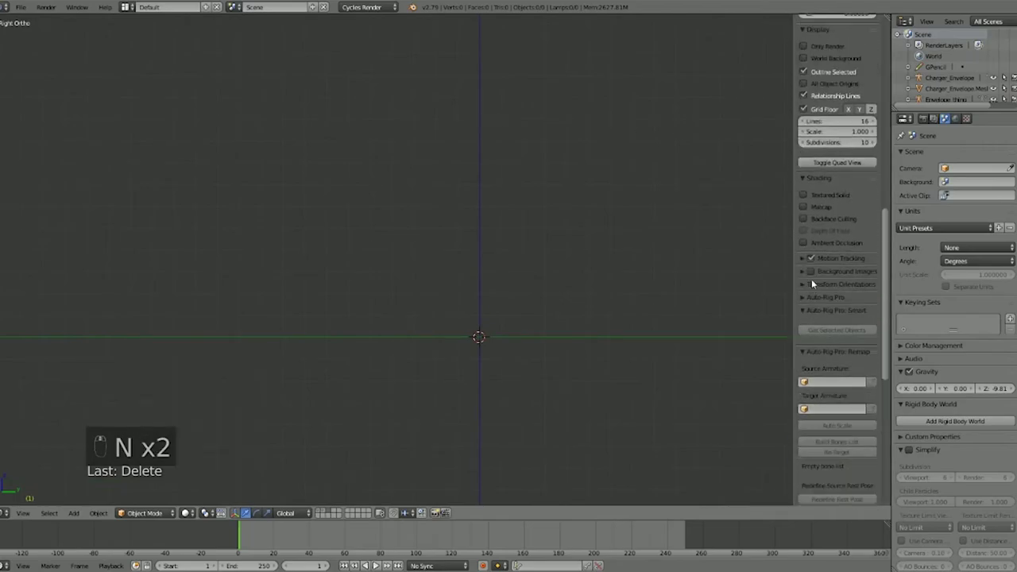
pyautogui.click(810, 272)
pyautogui.press('n')
pyautogui.scroll(-14, 564, 254)
pyautogui.keyDown('shift'); pyautogui.moveTo(552, 246); pyautogui.dragTo(548, 268, button='middle'); pyautogui.keyUp('shift')
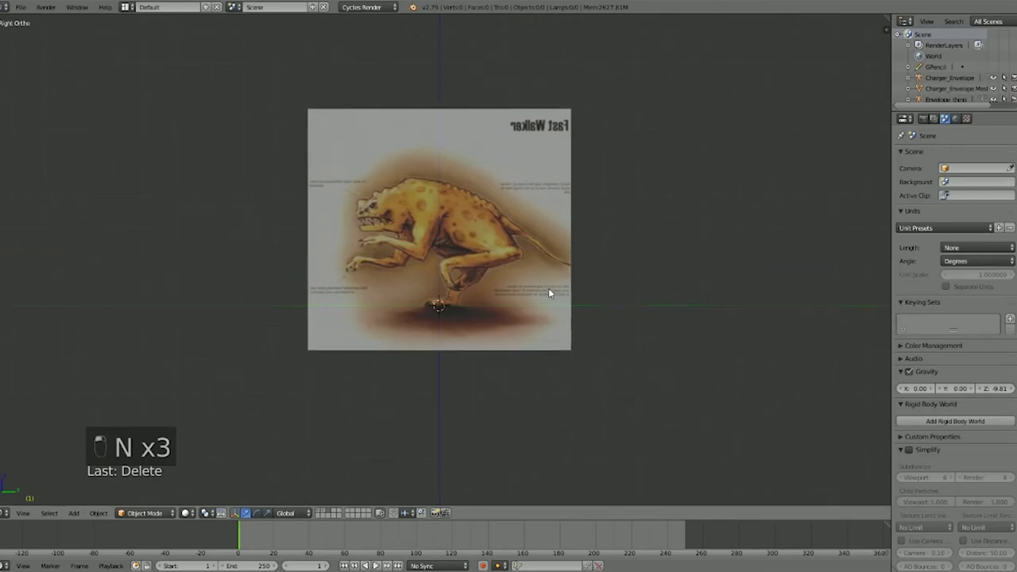
pyautogui.scroll(4, 549, 278)
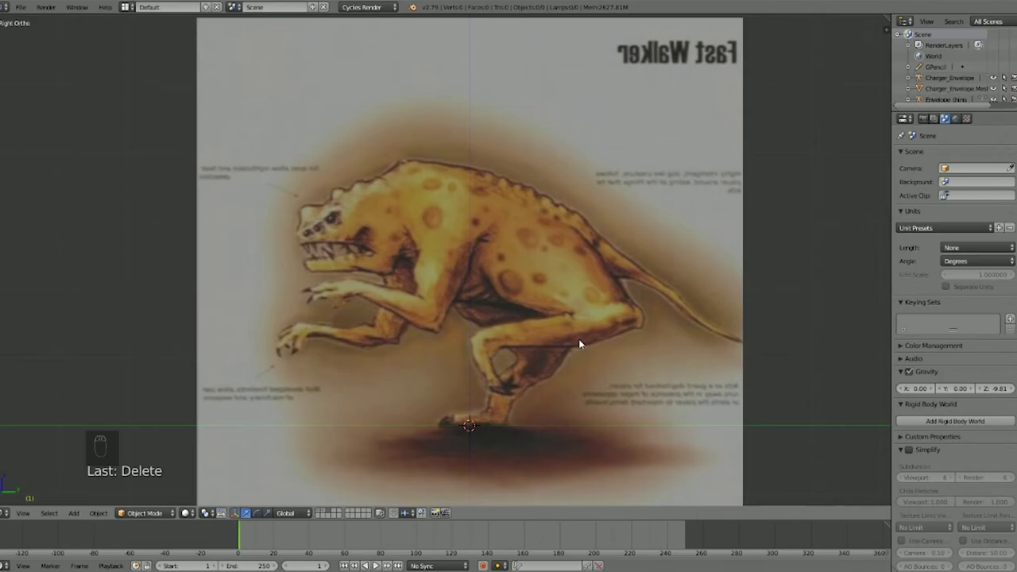
# Step: Add an envelope bone at the 3D cursor under the reference creature's foot and enter Edit Mode
pyautogui.scroll(2, 578, 341)
pyautogui.scroll(-3, 579, 339)
pyautogui.keyDown('shift'); pyautogui.moveTo(571, 334); pyautogui.dragTo(558, 321, button='middle'); pyautogui.keyUp('shift')
pyautogui.scroll(2, 554, 318)
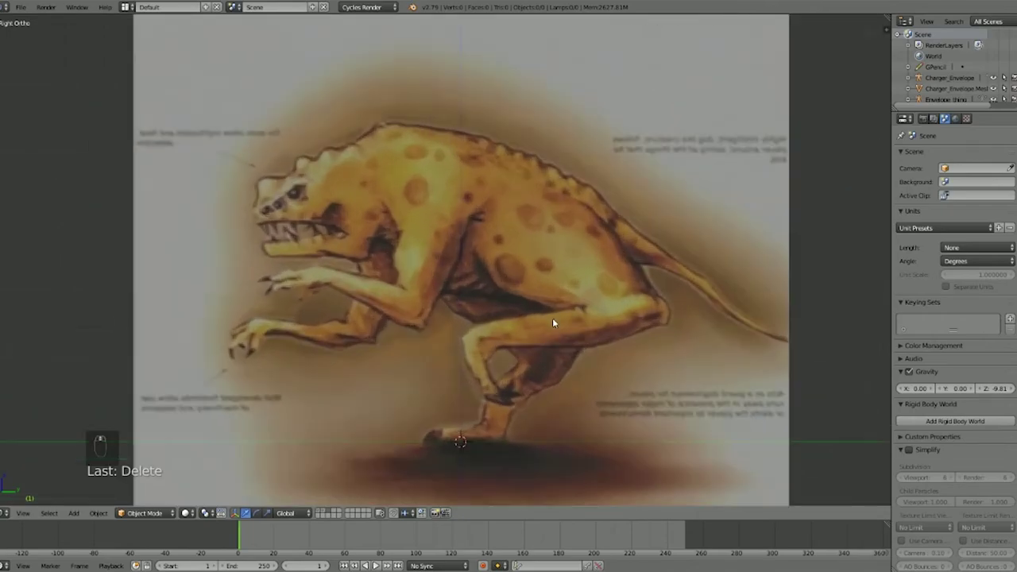
pyautogui.keyDown('shift'); pyautogui.scroll(-2, 553, 321); pyautogui.keyUp('shift')
pyautogui.hotkey('shift', 'a')
pyautogui.hotkey('alt', 'w')
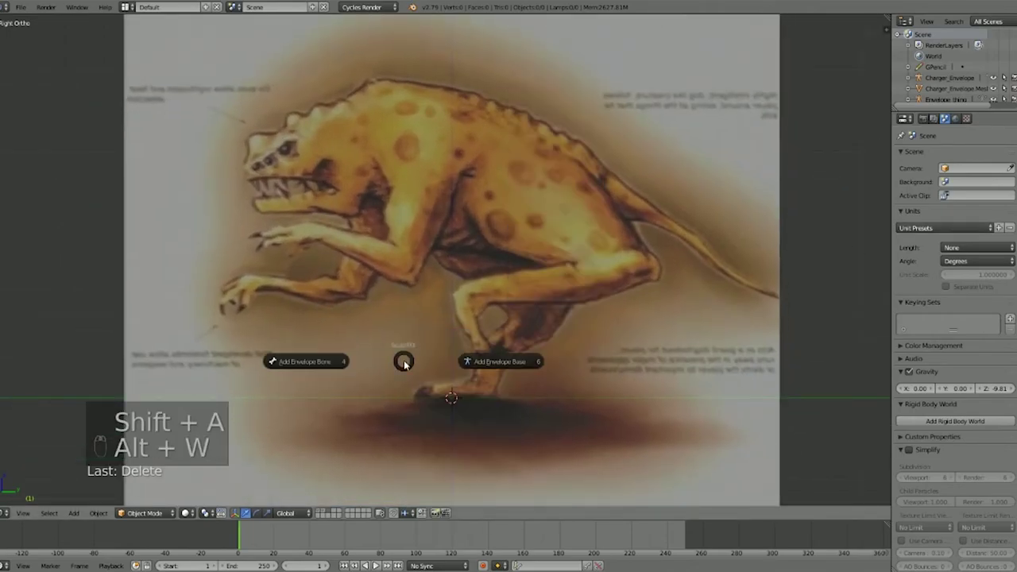
pyautogui.click(349, 364)
pyautogui.scroll(2, 466, 387)
pyautogui.press('Tab')
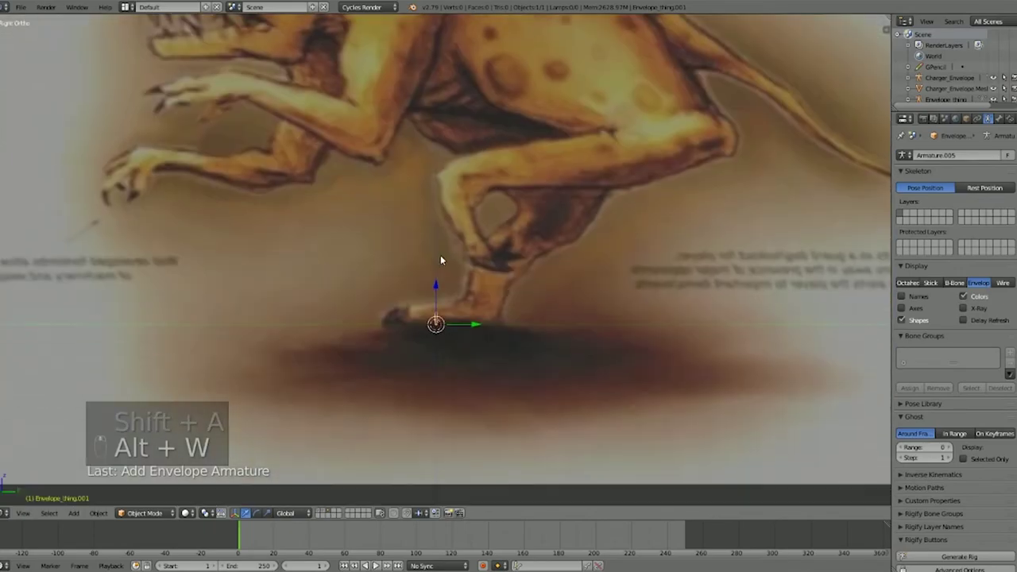
# Step: Align the first bone from the heel up to the hock and extrude two bones forward to the toes
pyautogui.press('g')
pyautogui.click(523, 232)
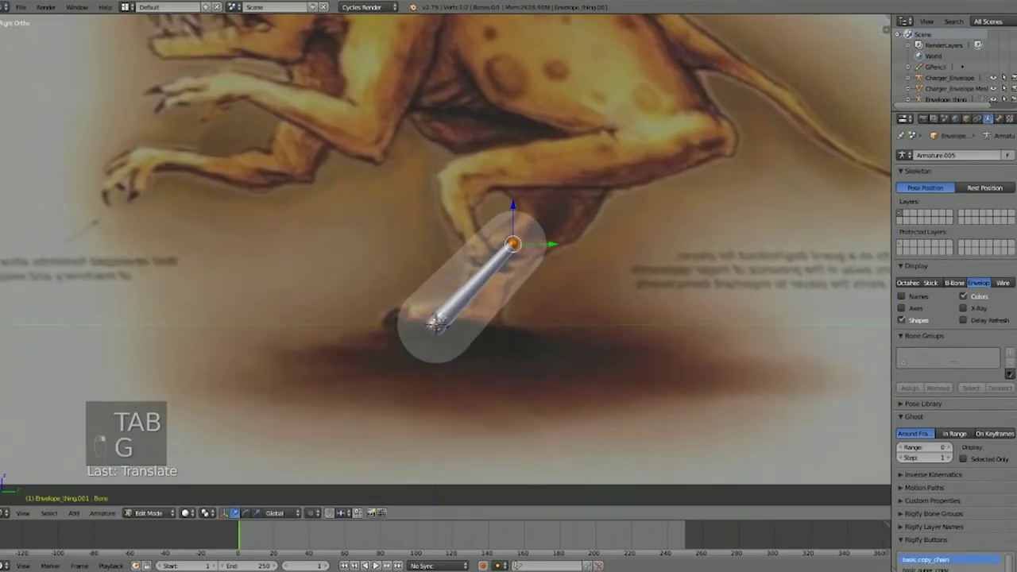
pyautogui.press('g')
pyautogui.click(488, 316)
pyautogui.press('e')
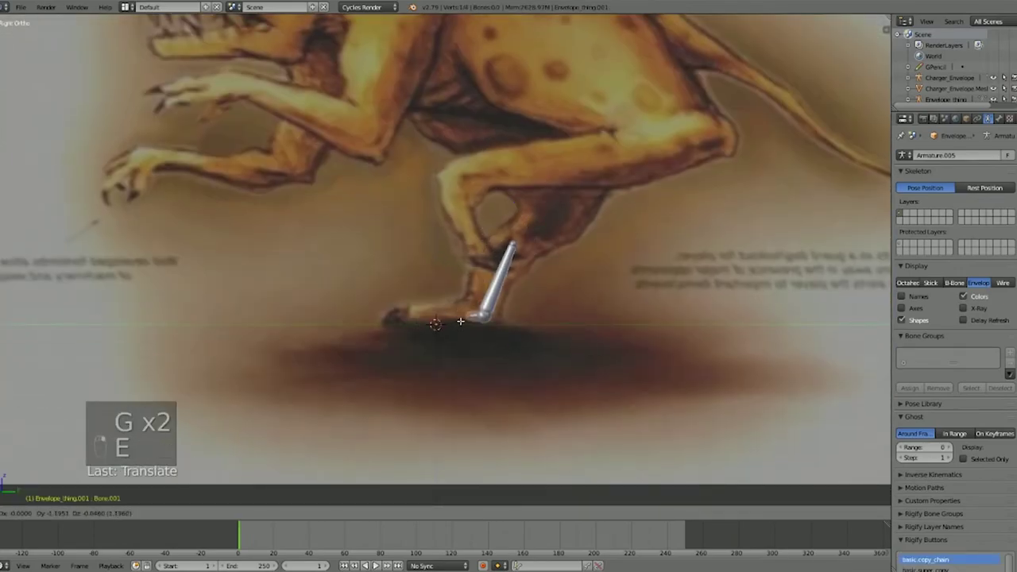
pyautogui.press('e')
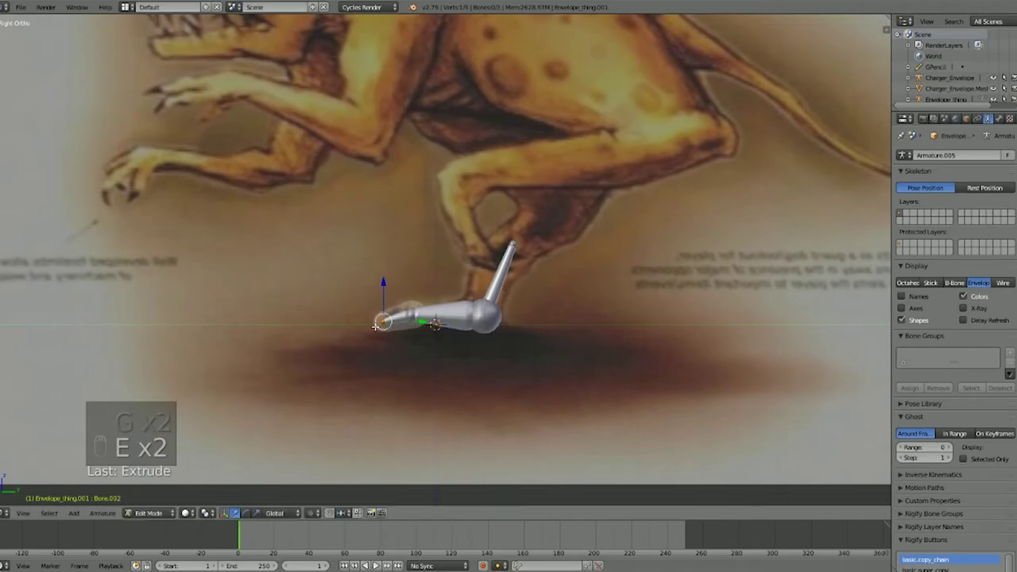
# Step: Thicken the hock joint of the first bone and extrude a bone from it up the lower leg
pyautogui.rightClick(513, 245)
pyautogui.keyDown('shift'); pyautogui.moveTo(518, 247); pyautogui.dragTo(492, 280, button='middle'); pyautogui.keyUp('shift')
pyautogui.hotkey('alt', 's')
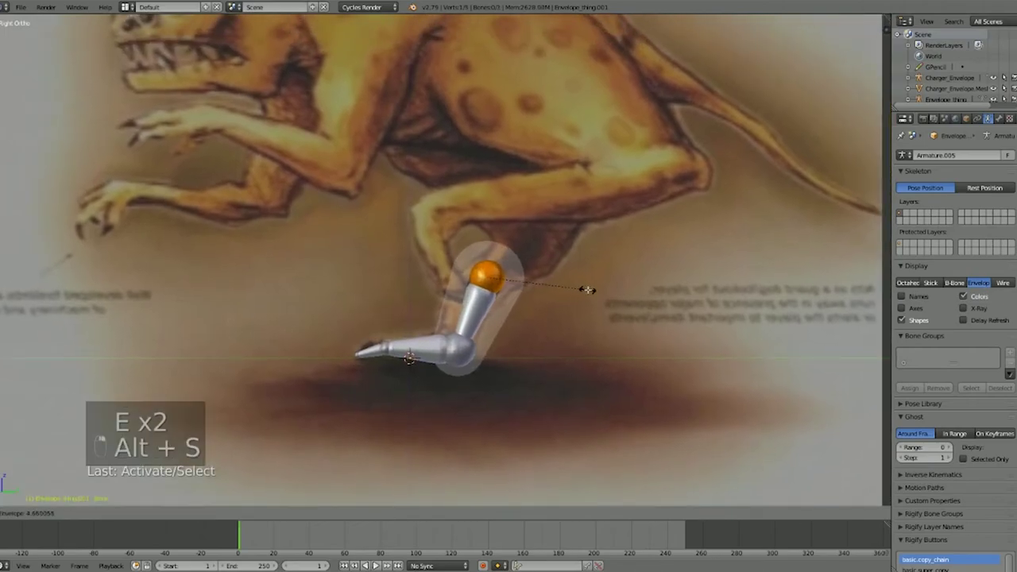
pyautogui.click(588, 289)
pyautogui.press('e')
pyautogui.click(631, 202)
# Step: Enlarge the upper joint of the new lower-leg bone and adjust its position
pyautogui.hotkey('alt', 's')
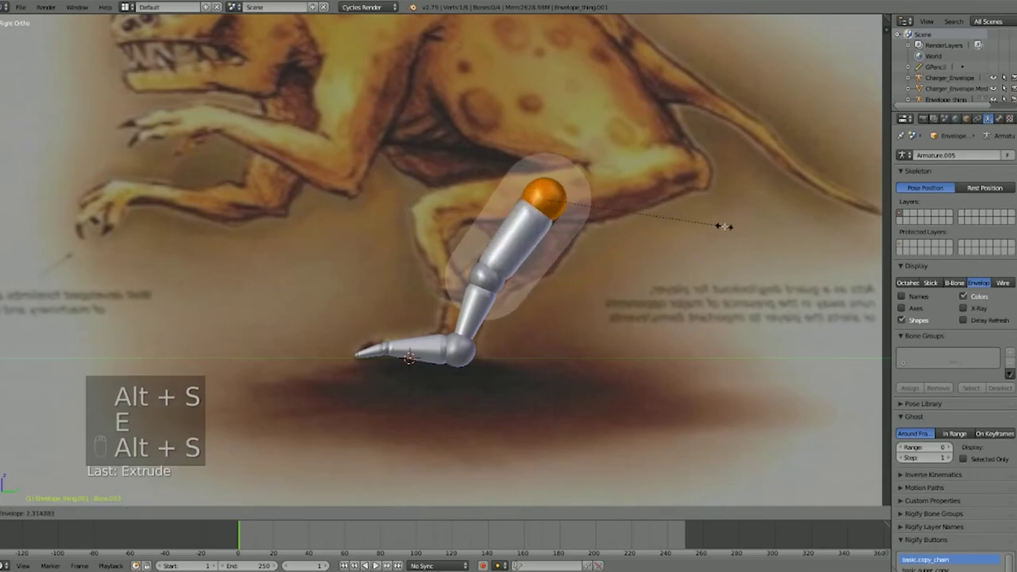
pyautogui.click(690, 186)
pyautogui.scroll(1, 676, 202)
pyautogui.press('g')
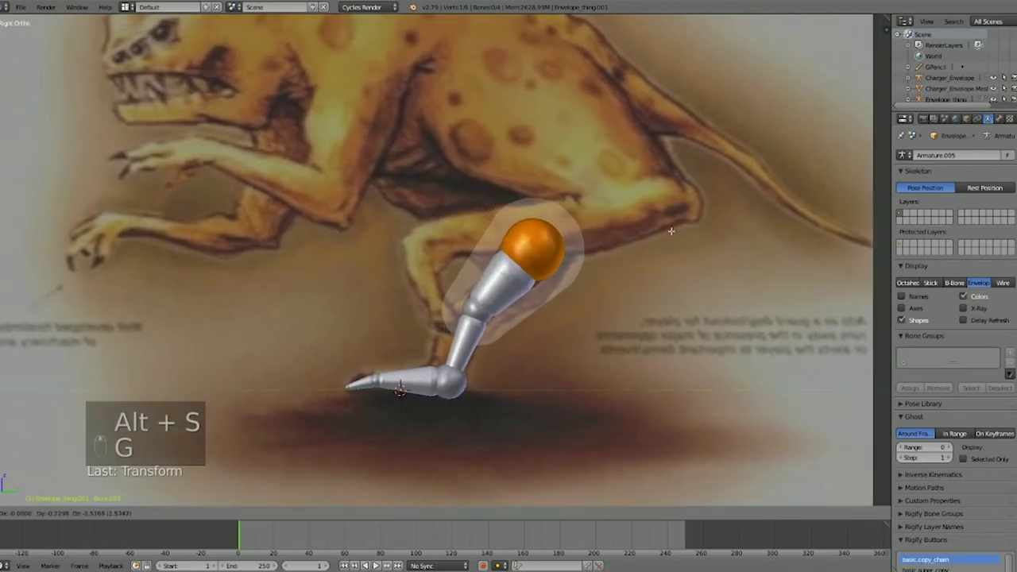
# Step: Extrude a thigh bone from the knee joint into the torso and enlarge its hip end into a large sphere
pyautogui.press('e')
pyautogui.click(467, 107)
pyautogui.scroll(2, 467, 107)
pyautogui.hotkey('alt', 's')
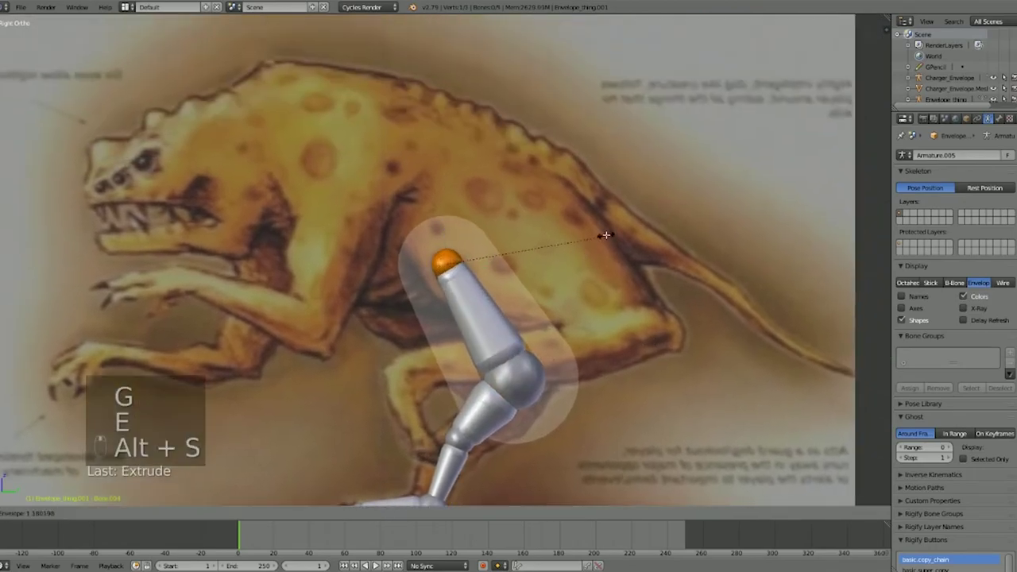
pyautogui.click(583, 167)
pyautogui.press('g')
pyautogui.click(488, 140)
pyautogui.hotkey('alt', 's')
pyautogui.click(620, 131)
# Step: Move the whole leg chain sideways along the X axis, deselect it and return to the right view
pyautogui.scroll(-5, 318, 116)
pyautogui.press('a')
pyautogui.scroll(2, 337, 125)
pyautogui.press('a')
pyautogui.moveTo(337, 124); pyautogui.dragTo(377, 204, button='middle')
pyautogui.press('g')
pyautogui.press('x')
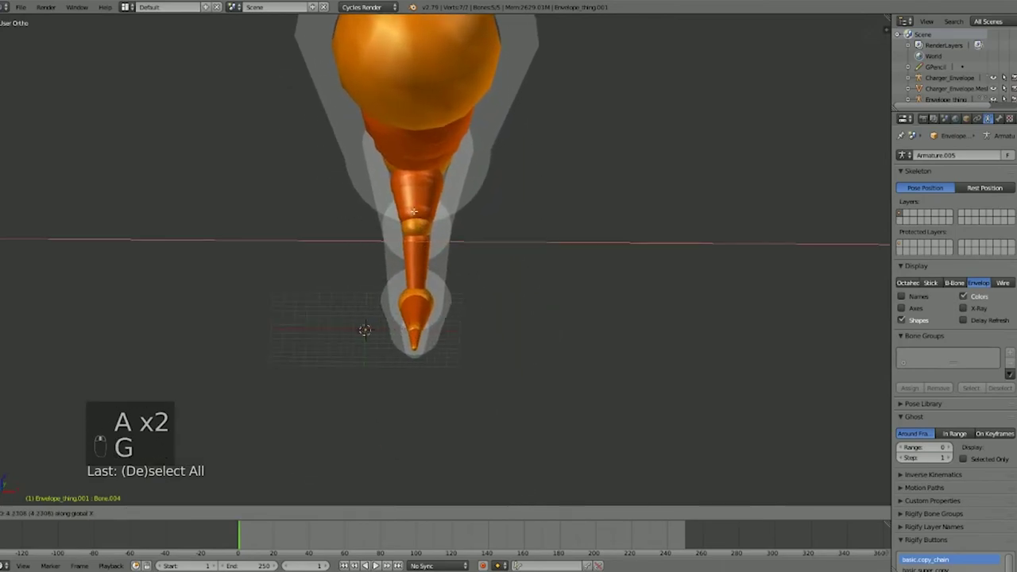
pyautogui.click(475, 203)
pyautogui.moveTo(475, 203); pyautogui.dragTo(444, 178, button='middle')
pyautogui.press('a')
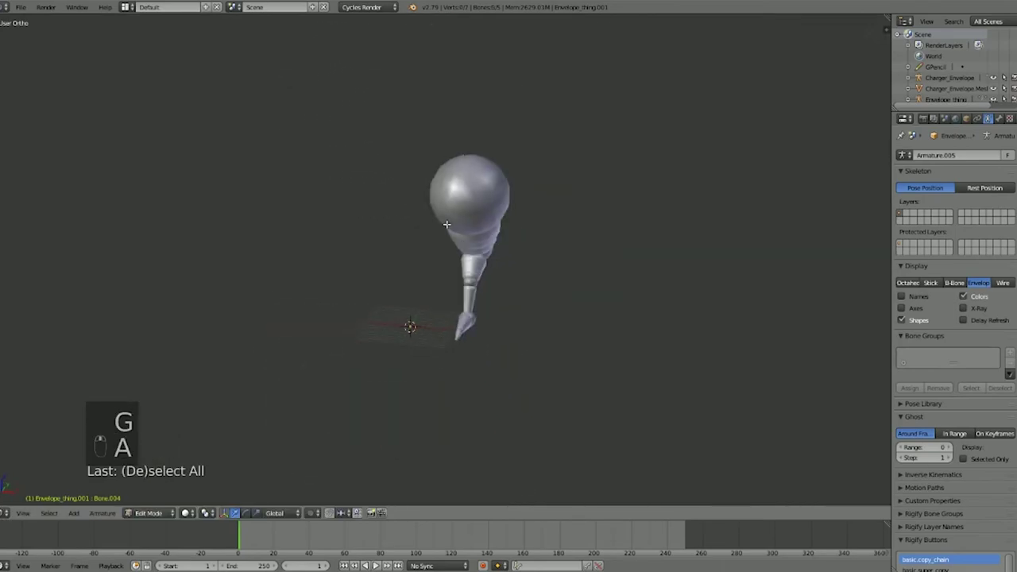
pyautogui.press('KP_1')
pyautogui.press('KP_3')
pyautogui.scroll(4, 445, 249)
pyautogui.scroll(-3, 445, 250)
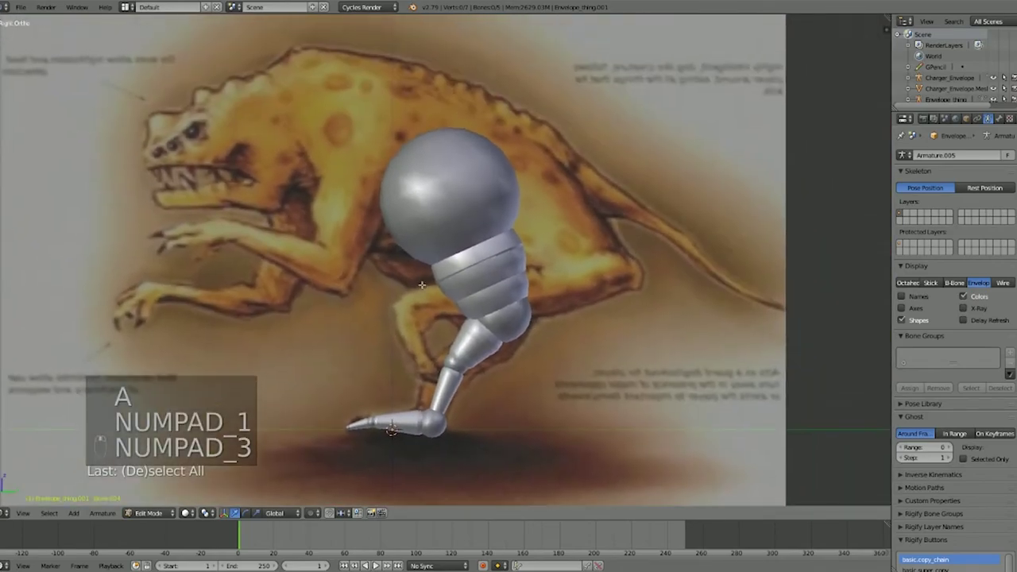
pyautogui.hotkey('alt', 'w')
pyautogui.rightClick(398, 322)
pyautogui.hotkey('alt', 'w')
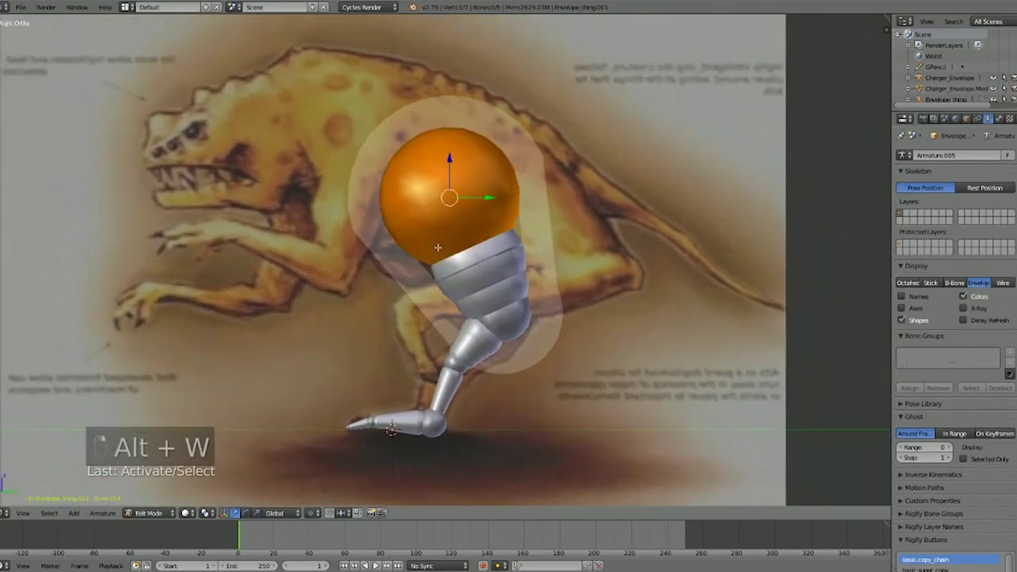
pyautogui.press('Tab')
pyautogui.hotkey('alt', 'w')
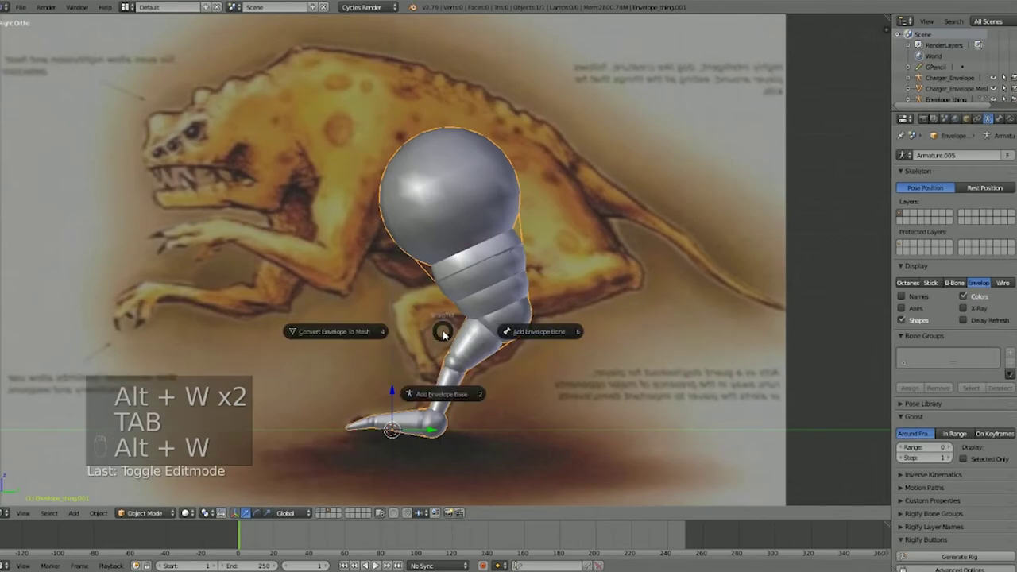
pyautogui.press('Tab')
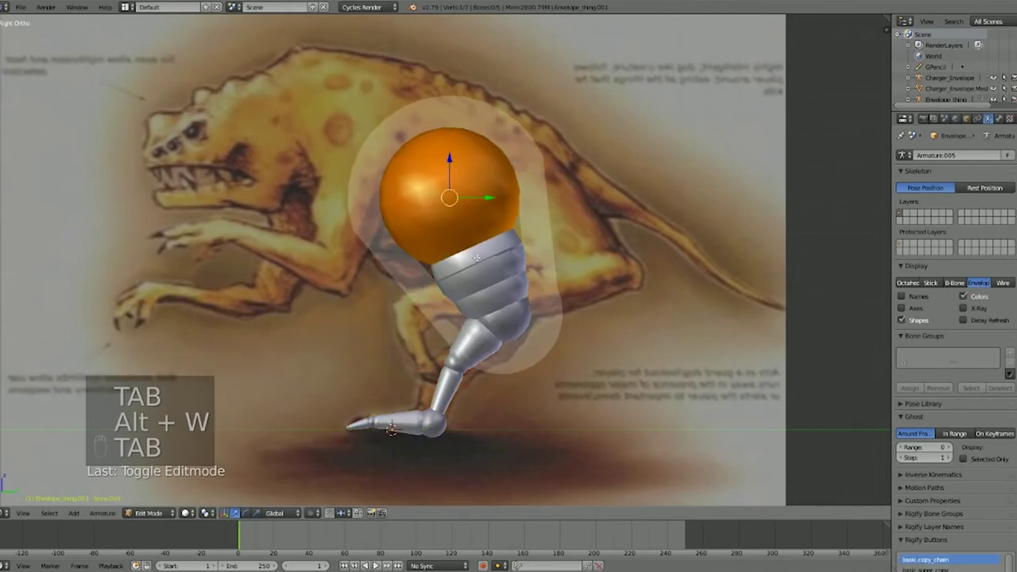
pyautogui.press('a')
pyautogui.press('a')
pyautogui.scroll(3, 495, 208)
pyautogui.press('z')
pyautogui.press('z')
pyautogui.press('z')
pyautogui.hotkey('alt', 'w')
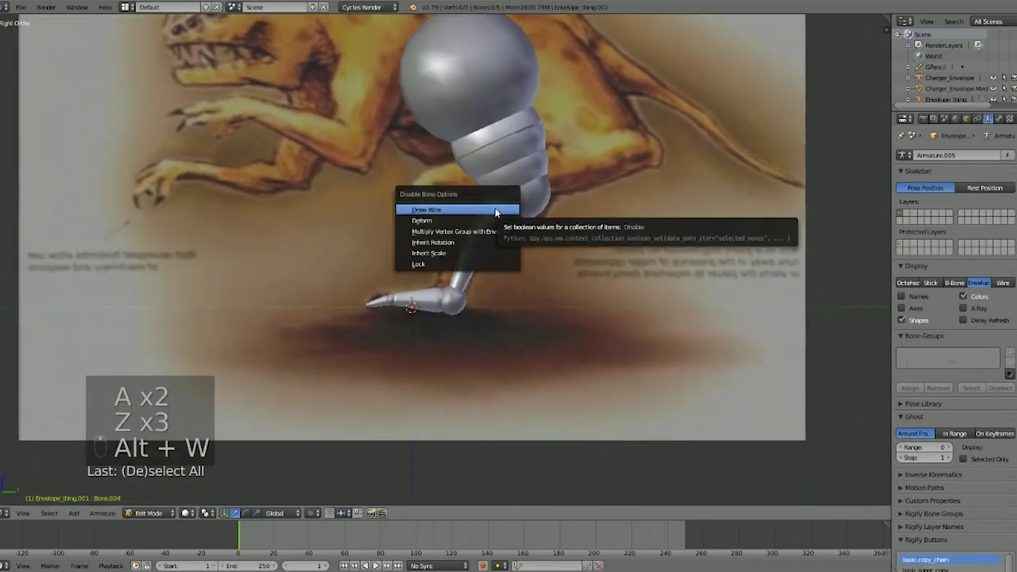
pyautogui.click(496, 210)
# Step: Add a new bone to the armature, switch to wireframe display and move the bone's tip to the creature's shoulder
pyautogui.scroll(3, 440, 278)
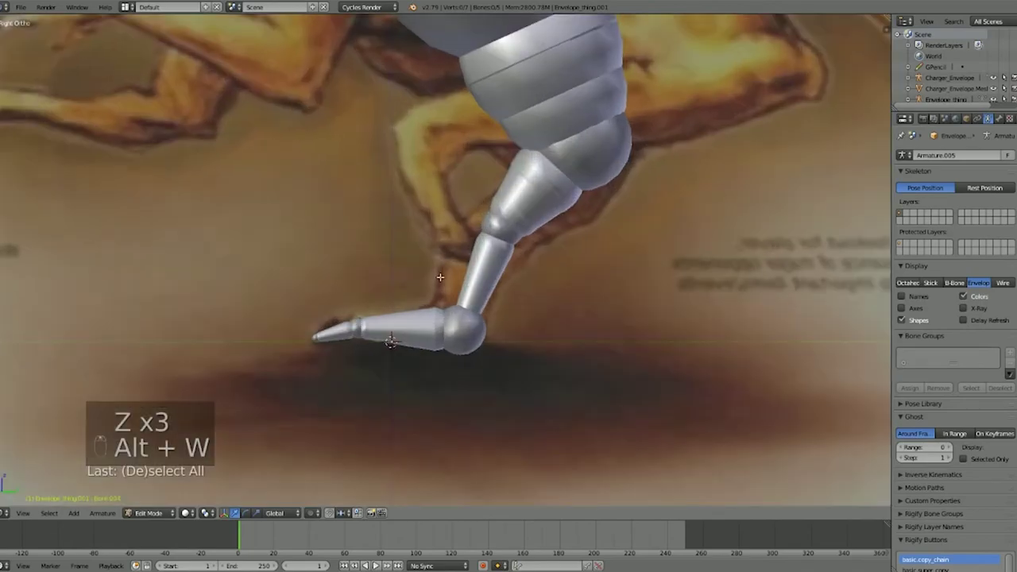
pyautogui.hotkey('shift', 'a')
pyautogui.press('z')
pyautogui.press('g')
pyautogui.click(466, 70)
pyautogui.keyDown('shift'); pyautogui.moveTo(468, 70); pyautogui.dragTo(446, 301, button='middle'); pyautogui.keyUp('shift')
pyautogui.scroll(-4, 448, 304)
# Step: Move the torso bone's root to the creature's hindquarters and enlarge that joint
pyautogui.rightClick(441, 276)
pyautogui.press('g')
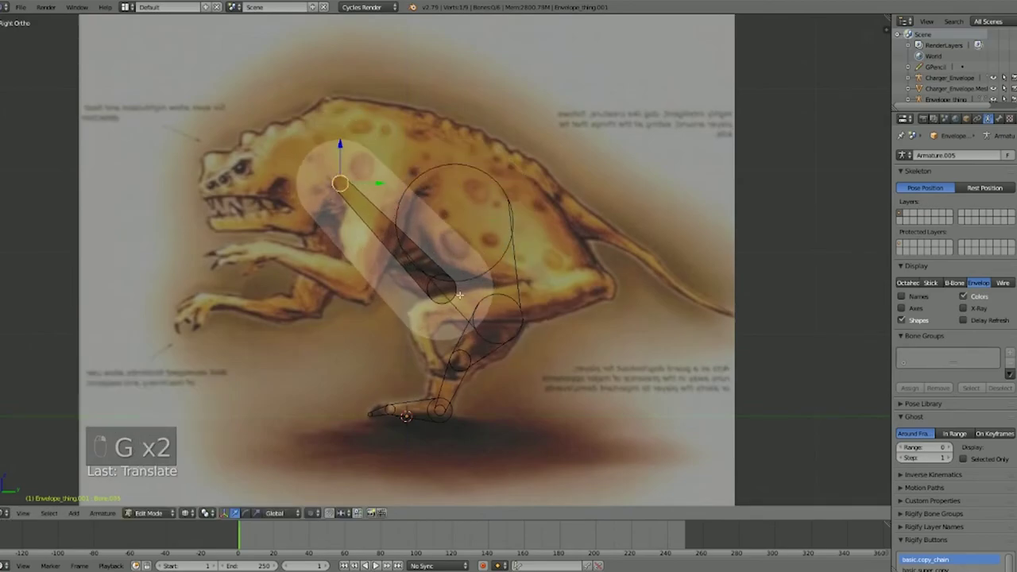
pyautogui.press('g')
pyautogui.click(531, 263)
pyautogui.hotkey('alt', 's')
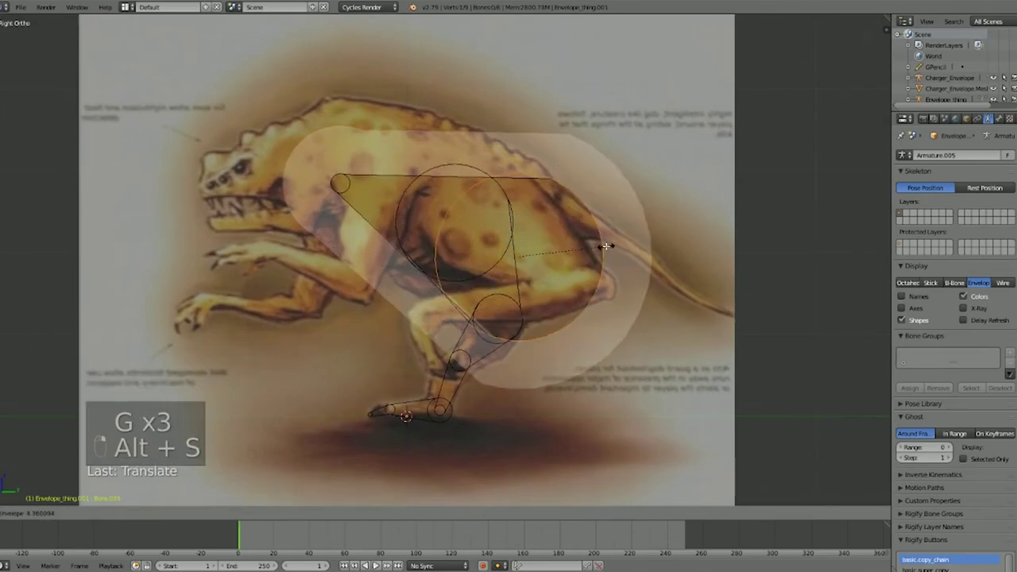
pyautogui.click(576, 235)
# Step: Refine the position and size of the rear torso joint to match the reference's rump
pyautogui.press('g')
pyautogui.press('g')
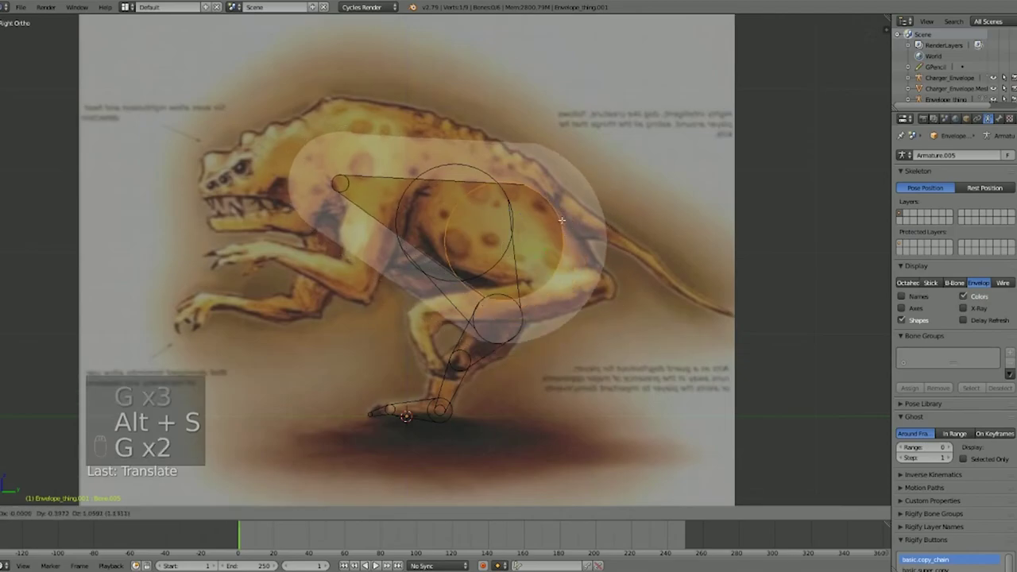
pyautogui.click(558, 207)
pyautogui.hotkey('alt', 's')
pyautogui.click(566, 198)
pyautogui.press('g')
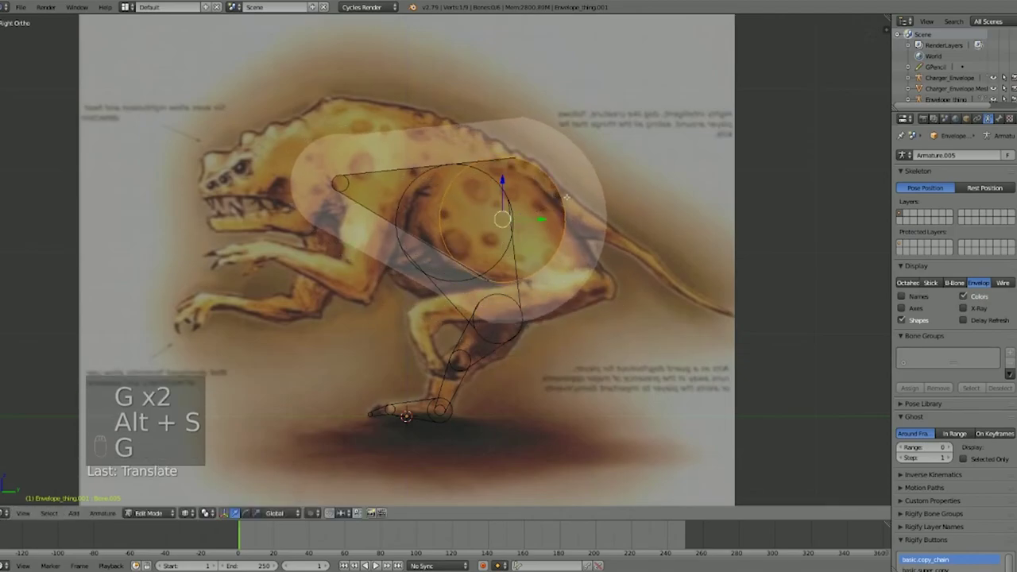
pyautogui.hotkey('alt', 's')
pyautogui.click(573, 197)
# Step: Position and enlarge the front torso joint over the shoulder and readjust the rear joint's size
pyautogui.press('g')
pyautogui.click(402, 151)
pyautogui.hotkey('alt', 's')
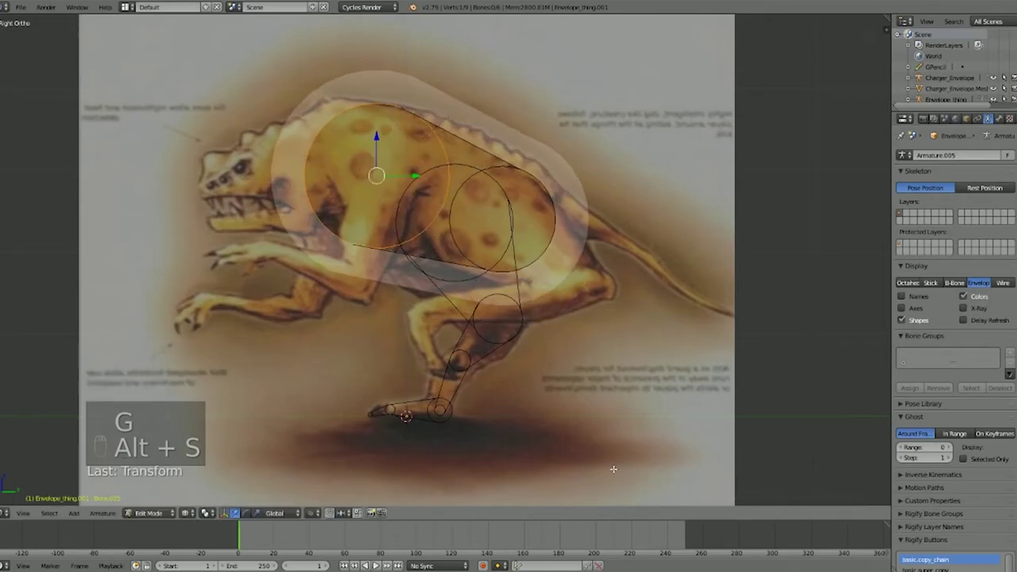
pyautogui.hotkey('alt', 's')
pyautogui.click(577, 181)
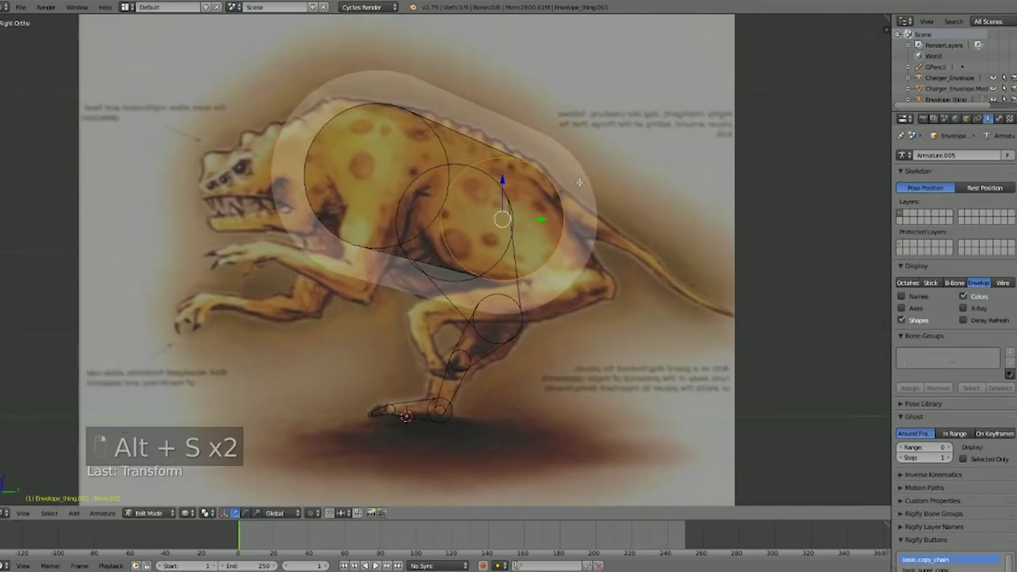
# Step: Fine-tune the front torso joint's size and position to follow the upper back outline
pyautogui.keyDown('shift'); pyautogui.moveTo(415, 153); pyautogui.dragTo(459, 278, button='middle'); pyautogui.keyUp('shift')
pyautogui.hotkey('alt', 's')
pyautogui.click(470, 210)
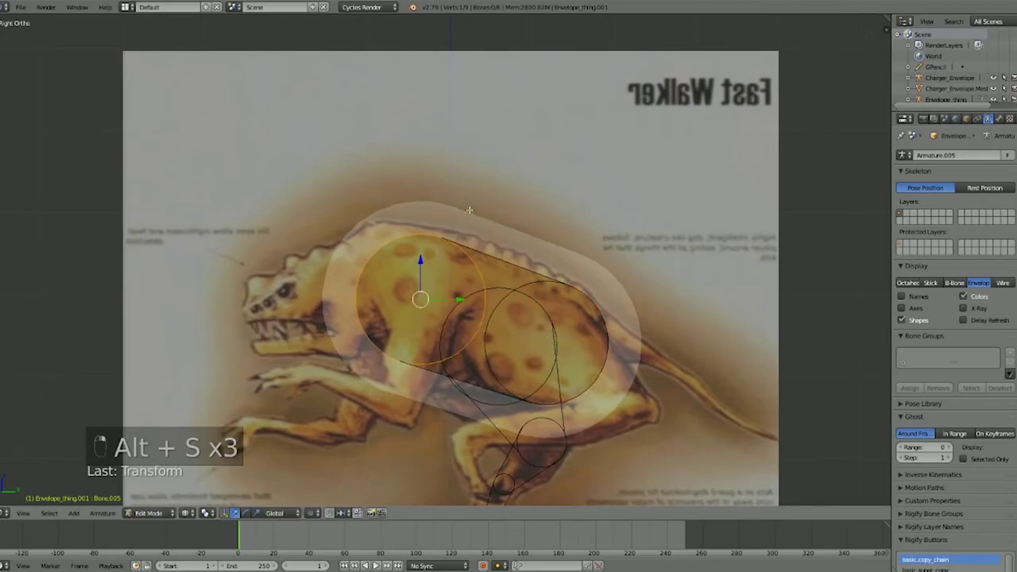
pyautogui.click(470, 210)
pyautogui.press('g')
pyautogui.click(449, 216)
pyautogui.hotkey('alt', 's')
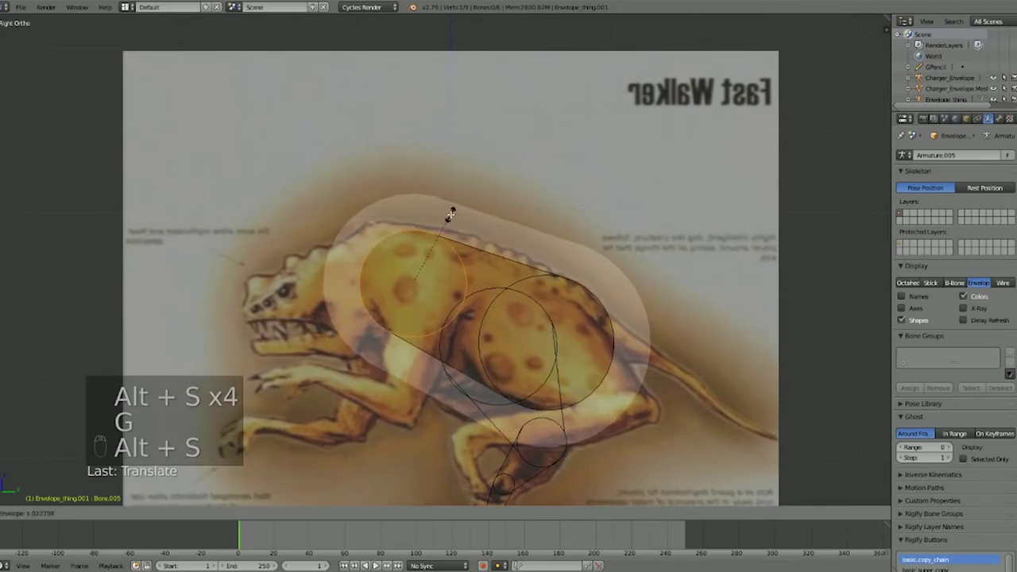
pyautogui.scroll(1, 458, 211)
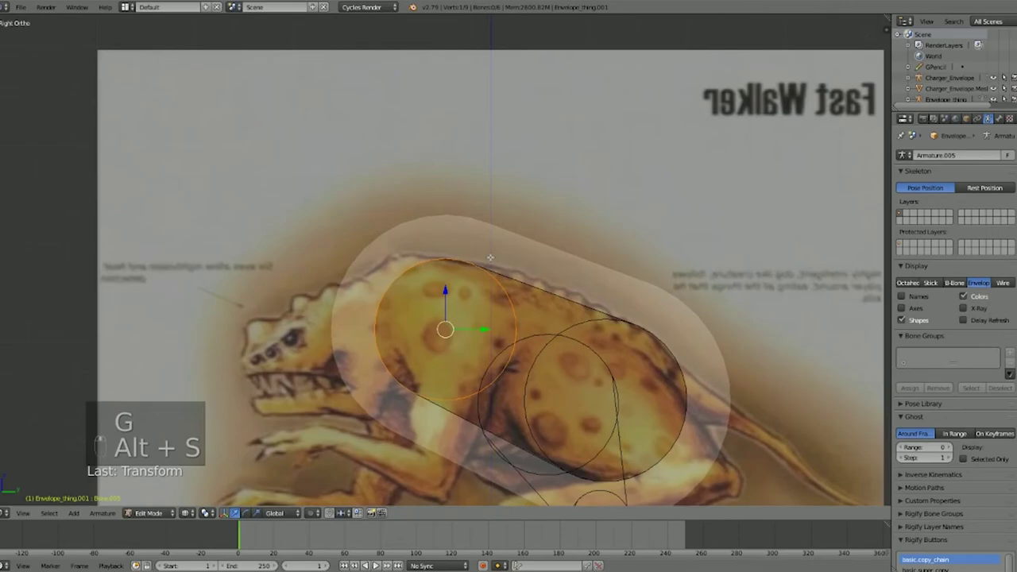
# Step: Extrude a bone from the front torso joint to the head and place its tip over the eyes
pyautogui.scroll(3, 490, 257)
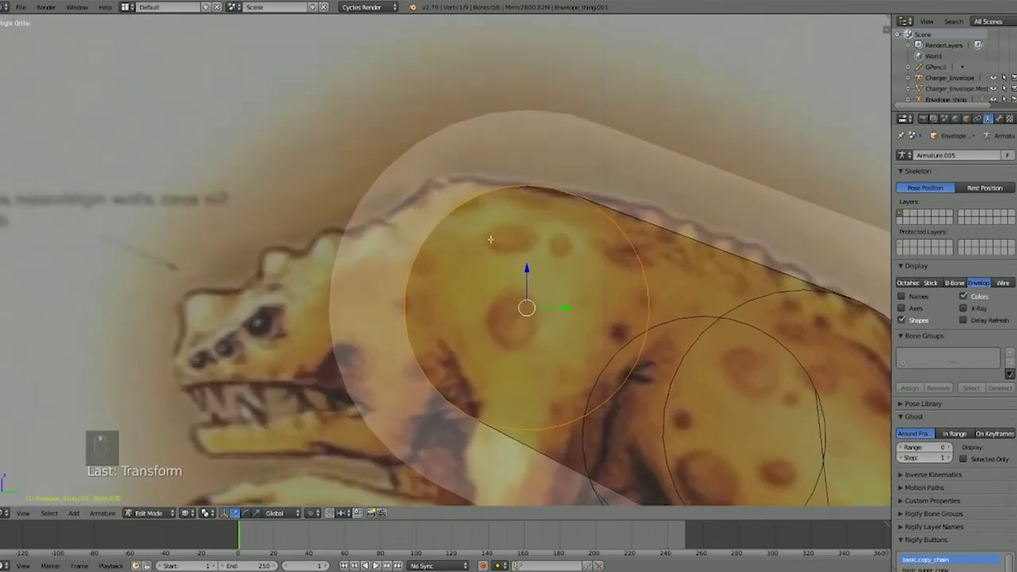
pyautogui.press('e')
pyautogui.click(223, 222)
pyautogui.press('f')
pyautogui.press('g')
pyautogui.rightClick(441, 240)
pyautogui.hotkey('ctrl', 'z')
pyautogui.press('g')
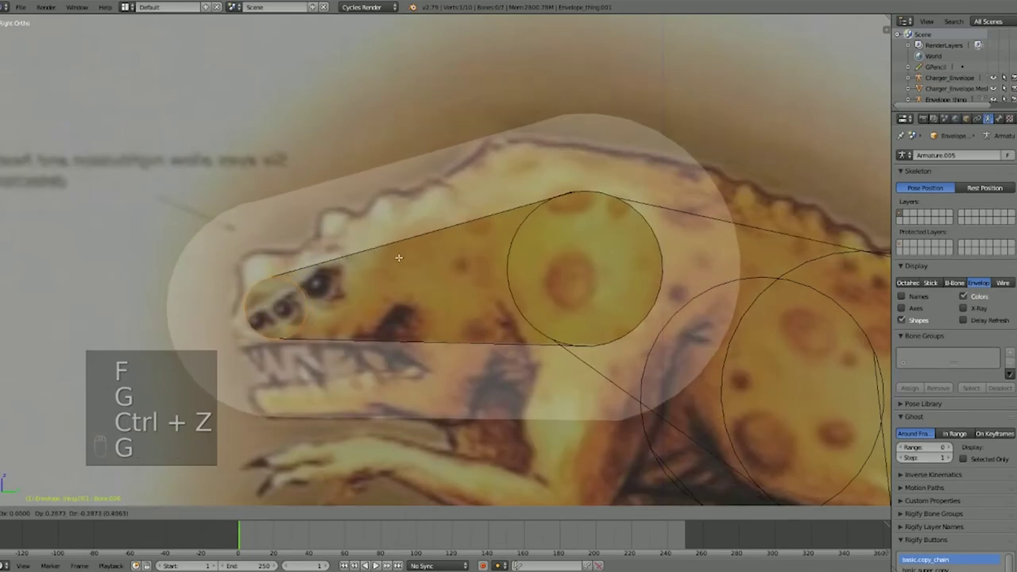
pyautogui.click(400, 257)
# Step: Enlarge the head tip joint and the front torso joint to better fill the reference's snout and shoulder
pyautogui.hotkey('alt', 's')
pyautogui.click(449, 194)
pyautogui.rightClick(583, 194)
pyautogui.hotkey('alt', 's')
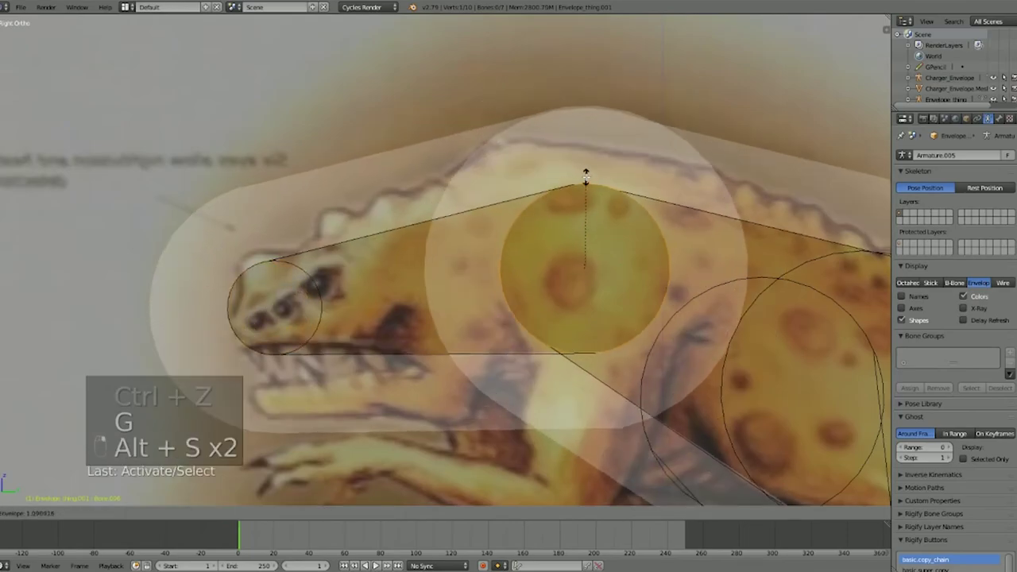
# Step: Examine the envelope body in solid shading, and compare its wireframe with the side-view reference
pyautogui.scroll(-3, 533, 129)
pyautogui.moveTo(356, 288)
pyautogui.mouseDown(button='middle')
pyautogui.moveTo(484, 302)
pyautogui.moveTo(384, 318)
pyautogui.mouseUp(button='middle')
pyautogui.scroll(-4, 484, 302)
pyautogui.press('z')
pyautogui.press('Tab')
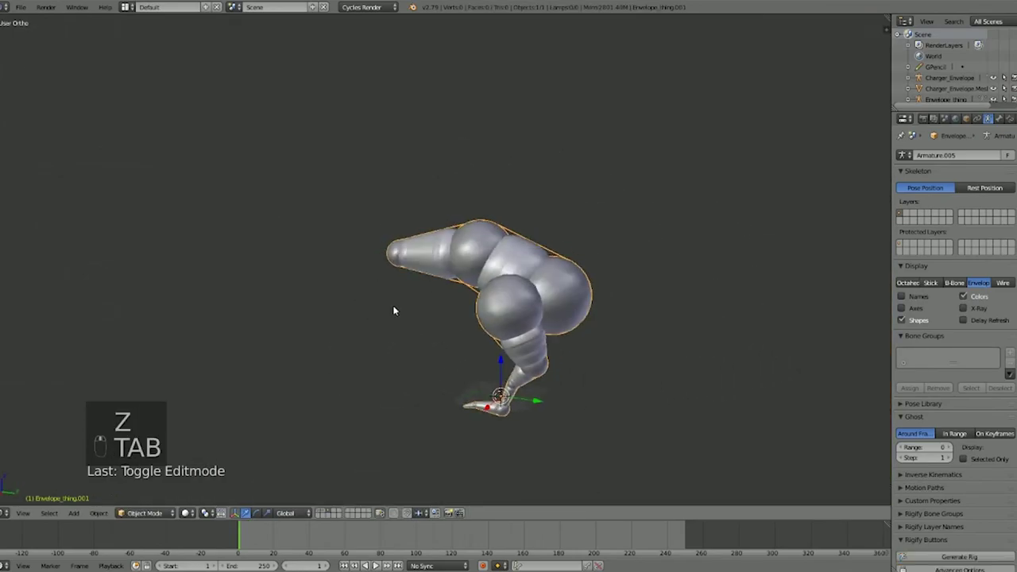
pyautogui.press('KP_1')
pyautogui.press('KP_3')
pyautogui.press('z')
pyautogui.scroll(6, 393, 305)
pyautogui.scroll(-5, 392, 311)
pyautogui.press('Tab')
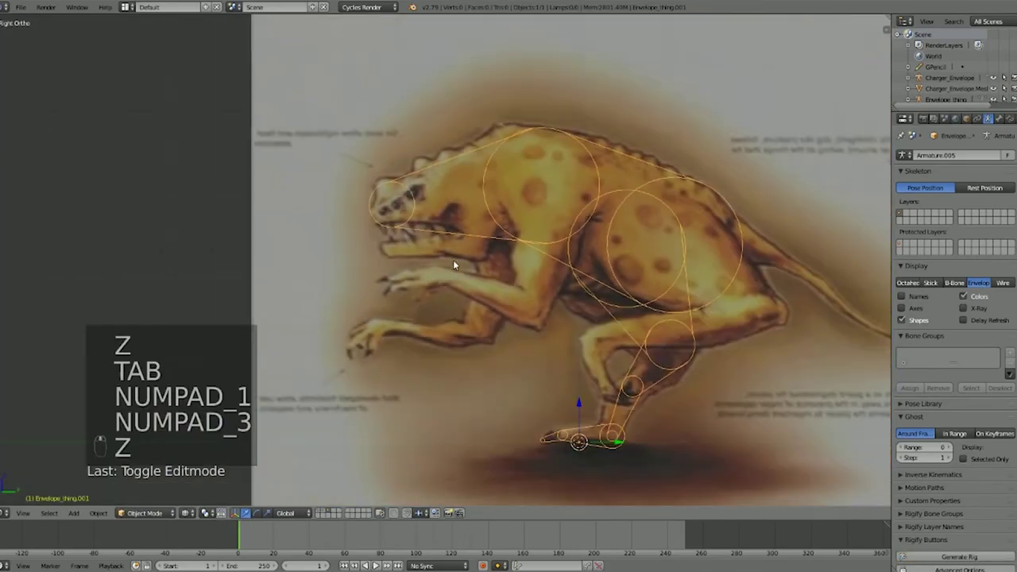
# Step: Add a separate small bone at the front of the lower jaw and point its tip back along the jaw line
pyautogui.hotkey('alt', 'w')
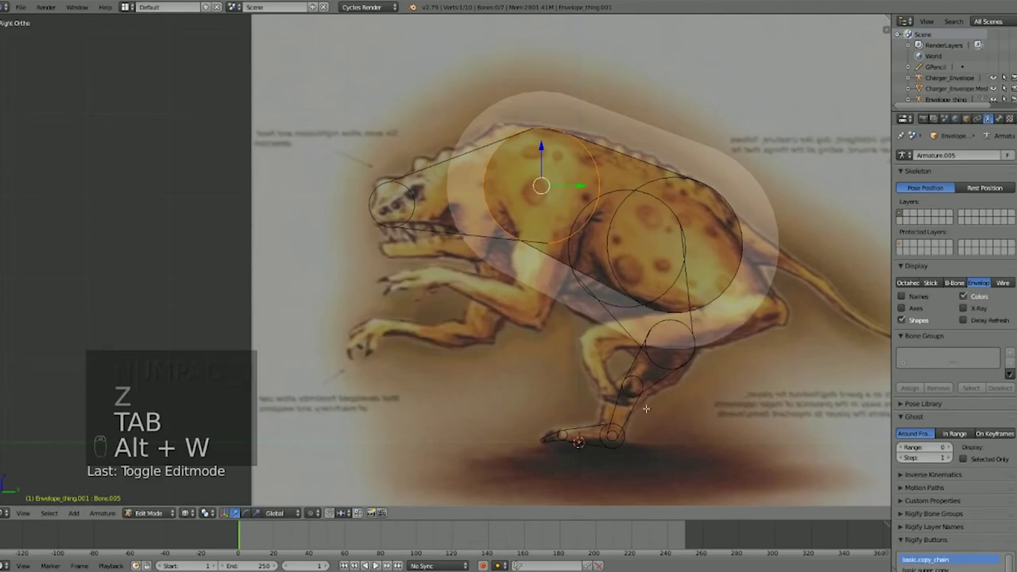
pyautogui.hotkey('shift', 'a')
pyautogui.press('g')
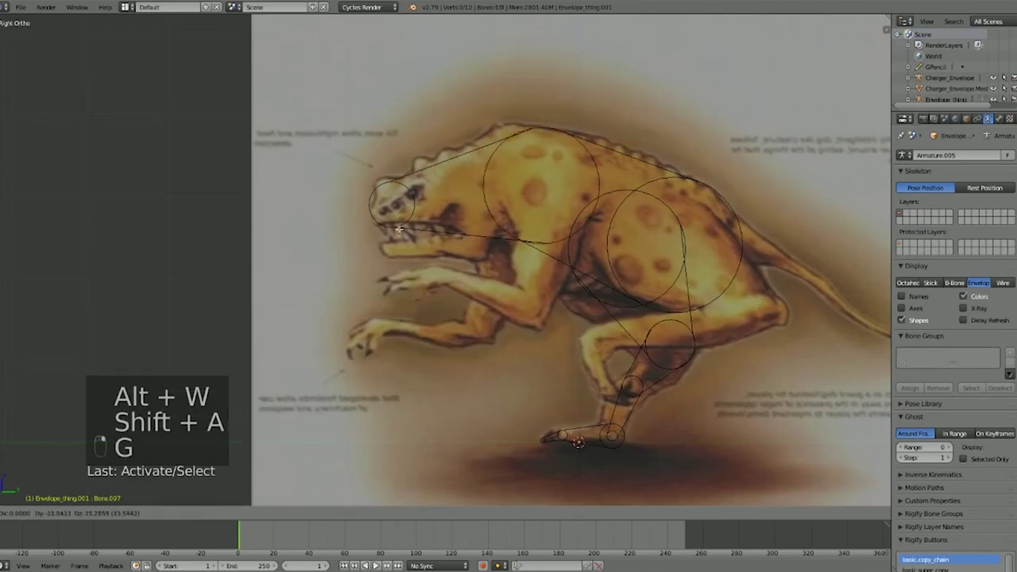
pyautogui.click(408, 229)
pyautogui.scroll(10, 445, 245)
pyautogui.press('g')
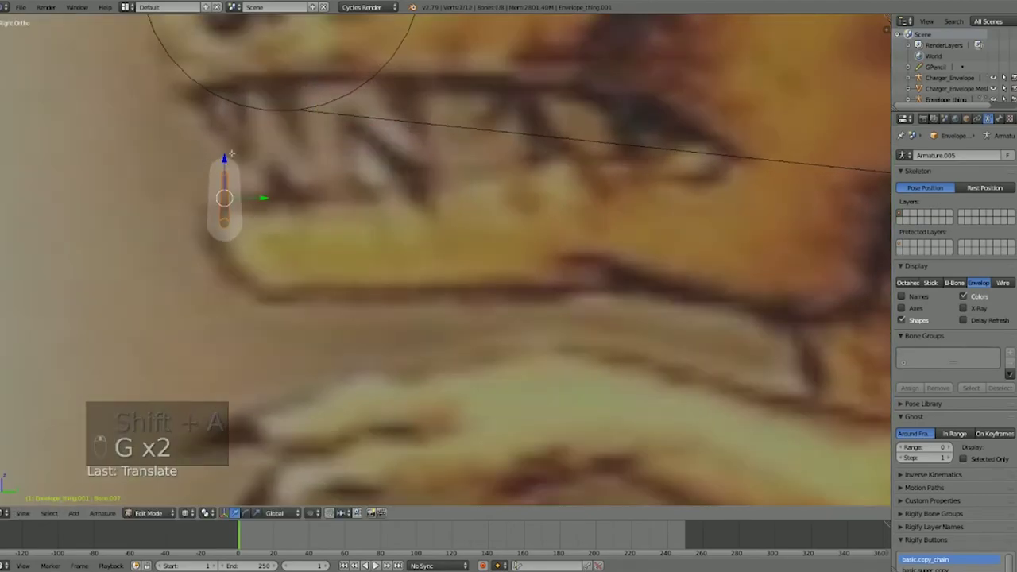
pyautogui.rightClick(225, 177)
pyautogui.press('g')
pyautogui.click(307, 233)
# Step: Extrude three more bones backward along the lower jaw line
pyautogui.press('e')
pyautogui.click(475, 225)
pyautogui.press('e')
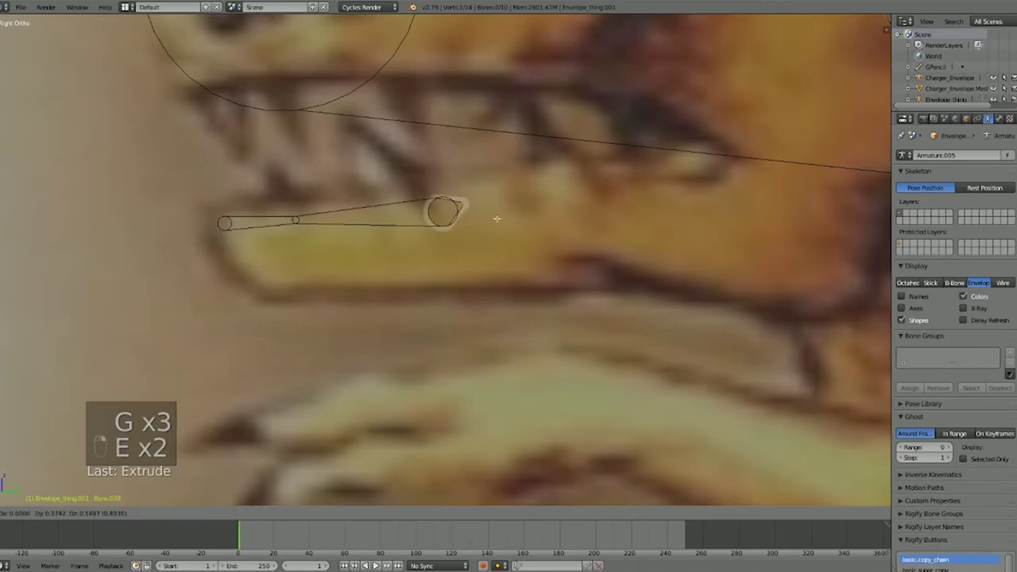
pyautogui.click(648, 203)
pyautogui.press('e')
pyautogui.click(753, 199)
pyautogui.scroll(-2, 743, 189)
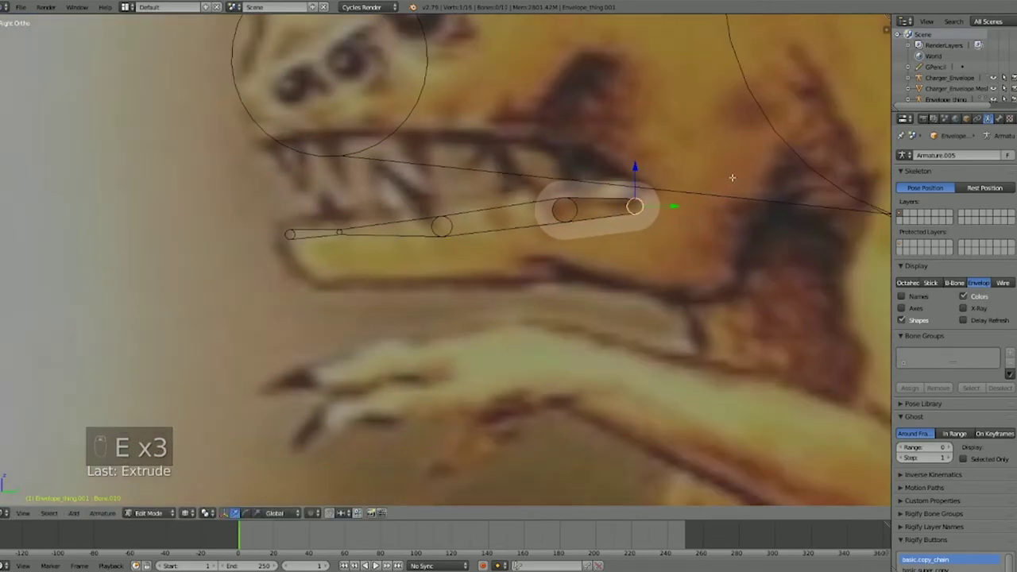
# Step: Extrude a bone to the mouth corner and another up to the back of the upper jaw
pyautogui.keyDown('shift'); pyautogui.moveTo(735, 188); pyautogui.dragTo(727, 254, button='middle'); pyautogui.keyUp('shift')
pyautogui.press('e')
pyautogui.click(748, 237)
pyautogui.press('e')
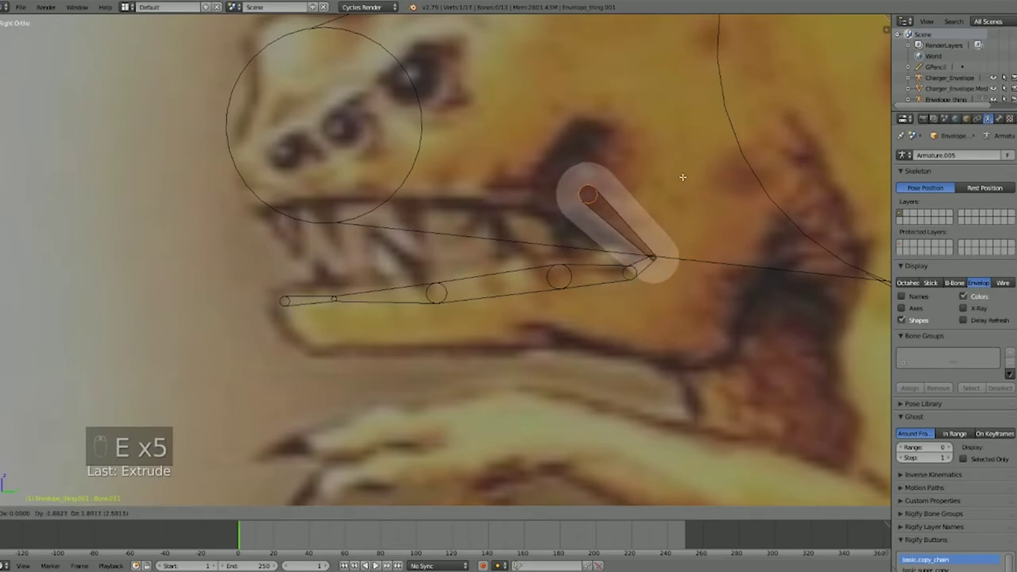
pyautogui.click(681, 175)
# Step: Extrude three bones forward along the upper jaw line to the front of the snout
pyautogui.press('e')
pyautogui.click(551, 156)
pyautogui.press('e')
pyautogui.click(417, 176)
pyautogui.press('e')
pyautogui.click(350, 184)
# Step: Select the jaw joints from the middle of the lower jaw around the mouth corner to the middle of the upper jaw
pyautogui.scroll(-6, 445, 246)
pyautogui.press('z')
pyautogui.moveTo(510, 293); pyautogui.dragTo(334, 307, button='middle')
pyautogui.scroll(4, 445, 302)
pyautogui.press('z')
pyautogui.press('l')
pyautogui.scroll(3, 469, 298)
pyautogui.keyDown('shift'); pyautogui.moveTo(476, 294); pyautogui.dragTo(461, 347, button='middle'); pyautogui.keyUp('shift')
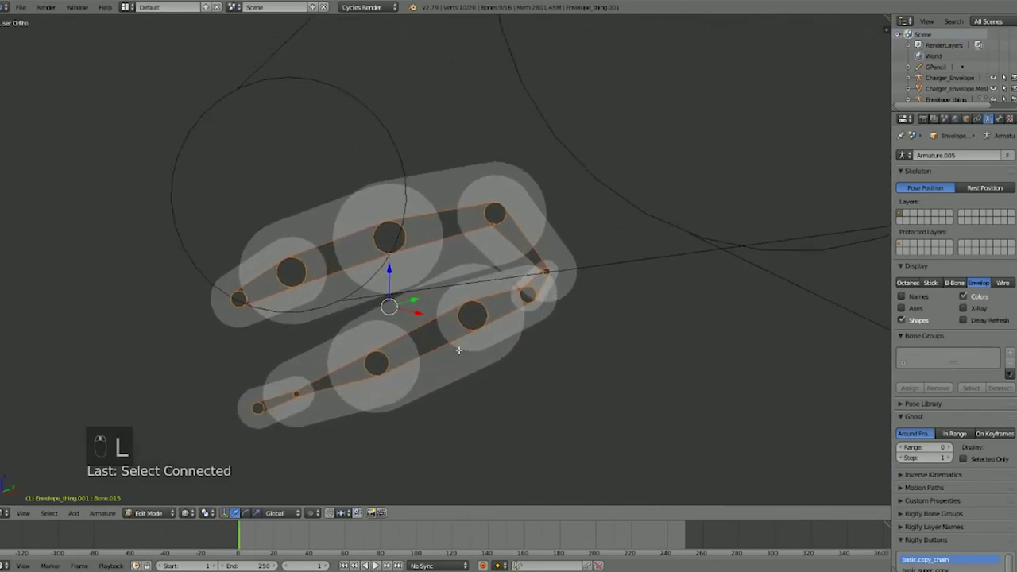
pyautogui.rightClick(385, 355)
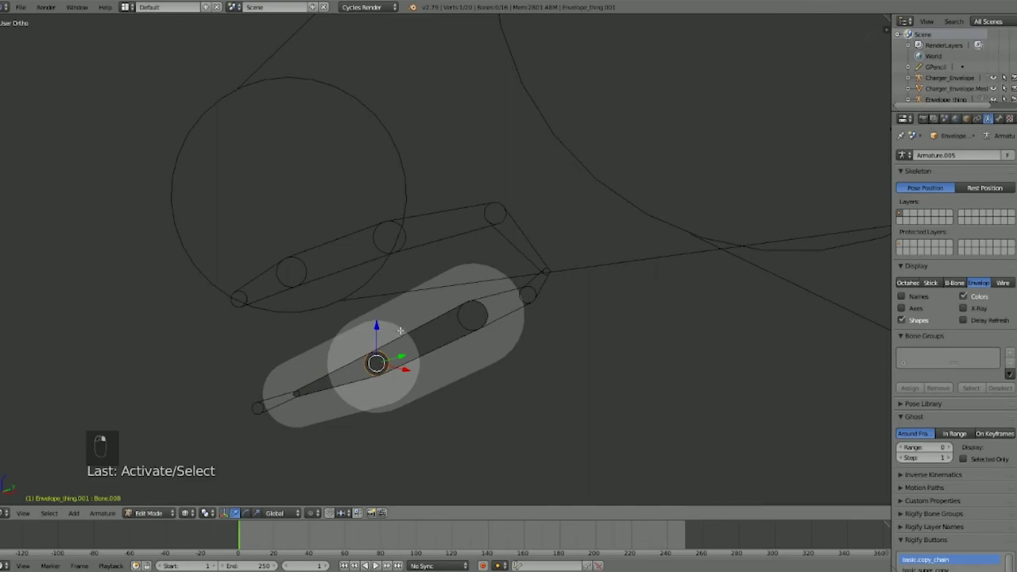
pyautogui.rightClick(410, 336)
pyautogui.keyDown('shift'); pyautogui.rightClick(534, 286); pyautogui.keyUp('shift')
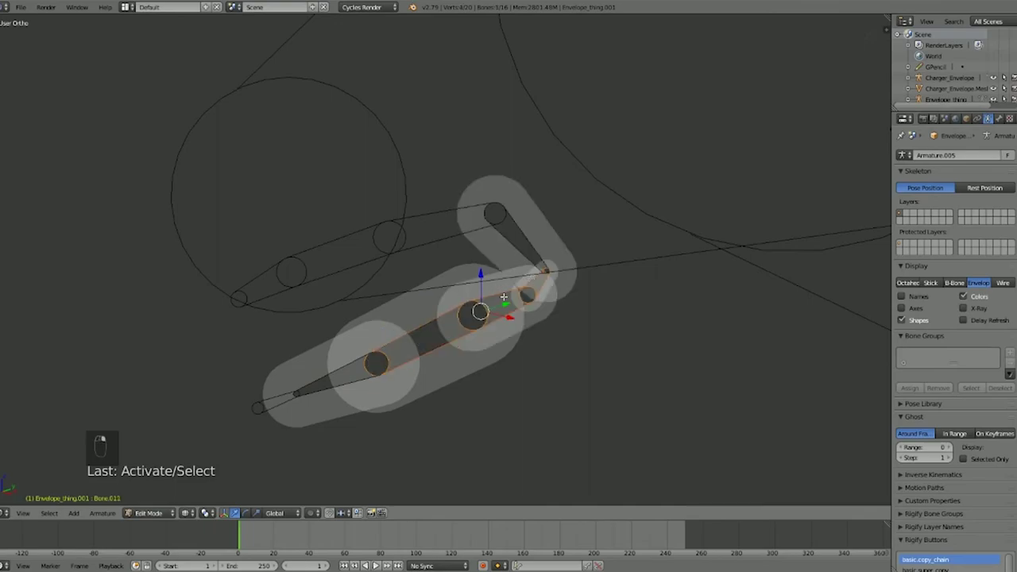
pyautogui.keyDown('shift'); pyautogui.rightClick(499, 228); pyautogui.keyUp('shift')
pyautogui.keyDown('shift'); pyautogui.rightClick(448, 234); pyautogui.keyUp('shift')
# Step: Try to move the selected jaw joints sideways, then undo the moves
pyautogui.moveTo(416, 253); pyautogui.dragTo(479, 243, button='middle')
pyautogui.press('g')
pyautogui.click(466, 242)
pyautogui.press('z')
pyautogui.press('g')
pyautogui.moveTo(478, 243); pyautogui.dragTo(374, 323, button='middle')
pyautogui.click(495, 244)
pyautogui.hotkey('ctrl', 'z')
pyautogui.hotkey('ctrl', 'z')
pyautogui.hotkey('ctrl', 'z')
pyautogui.press('z')
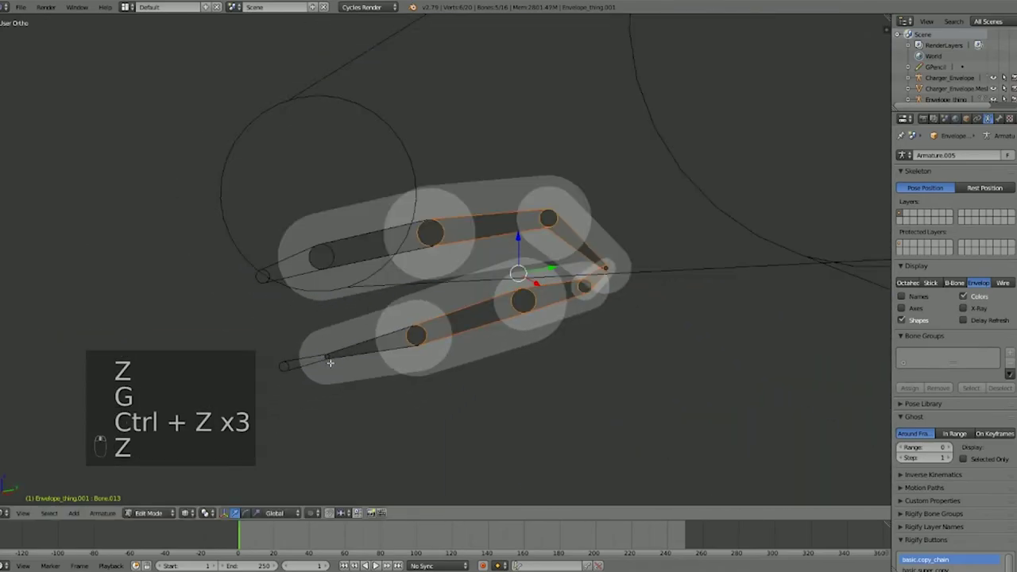
# Step: Add the joints behind the jaw tips to the selection and move everything except the tips outward from the centre
pyautogui.keyDown('shift'); pyautogui.click(327, 248); pyautogui.keyUp('shift')
pyautogui.press('g')
pyautogui.click(469, 279)
pyautogui.press('z')
pyautogui.moveTo(470, 279); pyautogui.dragTo(505, 248, button='middle')
pyautogui.keyDown('shift'); pyautogui.rightClick(378, 277); pyautogui.keyUp('shift')
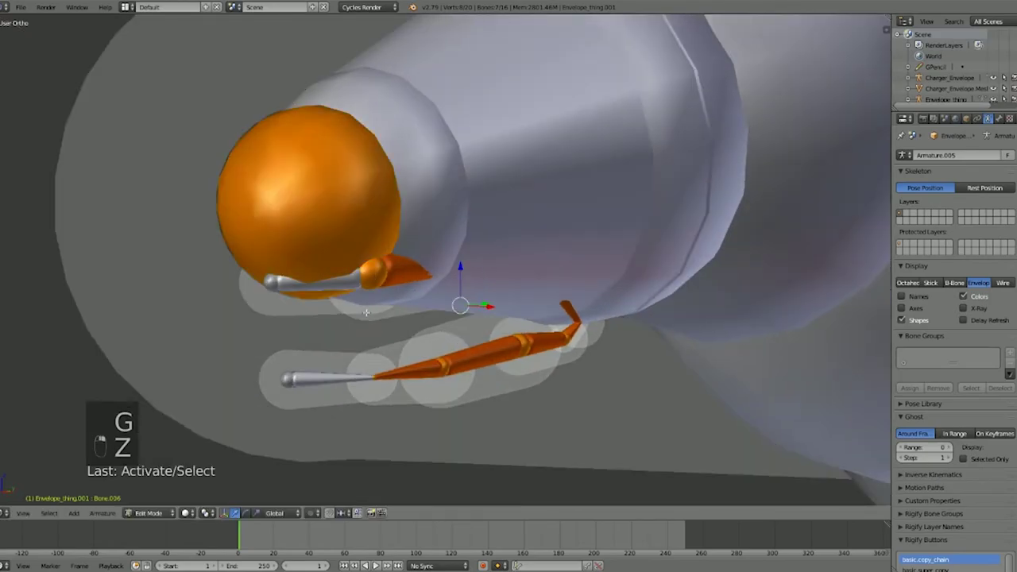
pyautogui.hotkey('ctrl', 'z')
# Step: Deselect the joints just behind the jaw tips and move the remaining six jaw joints further outward
pyautogui.moveTo(350, 316); pyautogui.dragTo(357, 294, button='middle')
pyautogui.press('z')
pyautogui.keyDown('shift'); pyautogui.rightClick(357, 294); pyautogui.keyUp('shift')
pyautogui.keyDown('shift'); pyautogui.rightClick(366, 377); pyautogui.keyUp('shift')
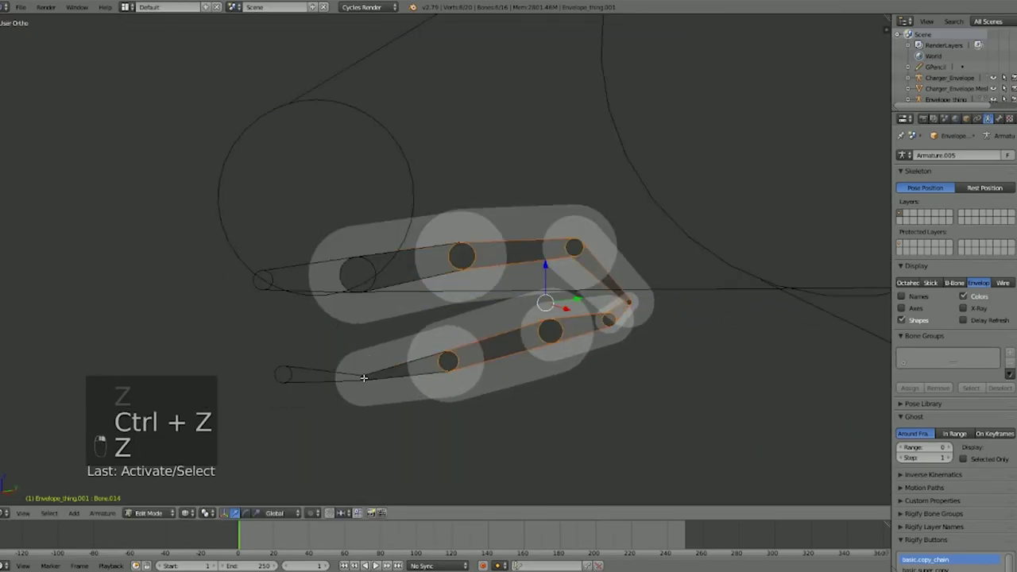
pyautogui.press('z')
pyautogui.press('g')
pyautogui.press('z')
pyautogui.click(432, 385)
# Step: Deselect the middle joints of both jaws and move the four joints around the mouth corner further outward
pyautogui.scroll(-4, 431, 384)
pyautogui.moveTo(431, 385); pyautogui.dragTo(469, 369, button='middle')
pyautogui.scroll(4, 452, 327)
pyautogui.press('z')
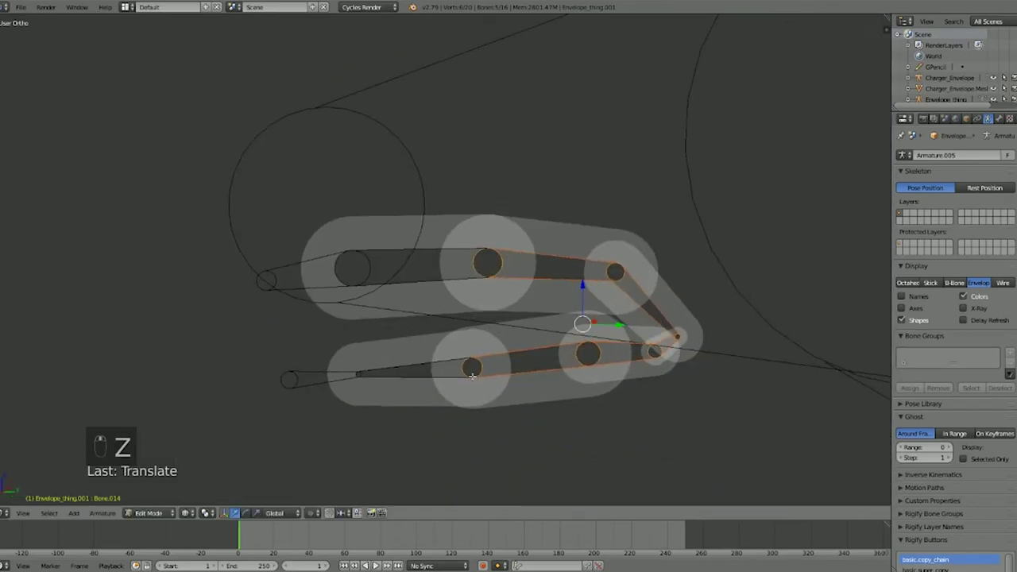
pyautogui.keyDown('shift'); pyautogui.rightClick(480, 252); pyautogui.keyUp('shift')
pyautogui.scroll(-4, 482, 252)
pyautogui.moveTo(482, 252); pyautogui.dragTo(564, 311, button='middle')
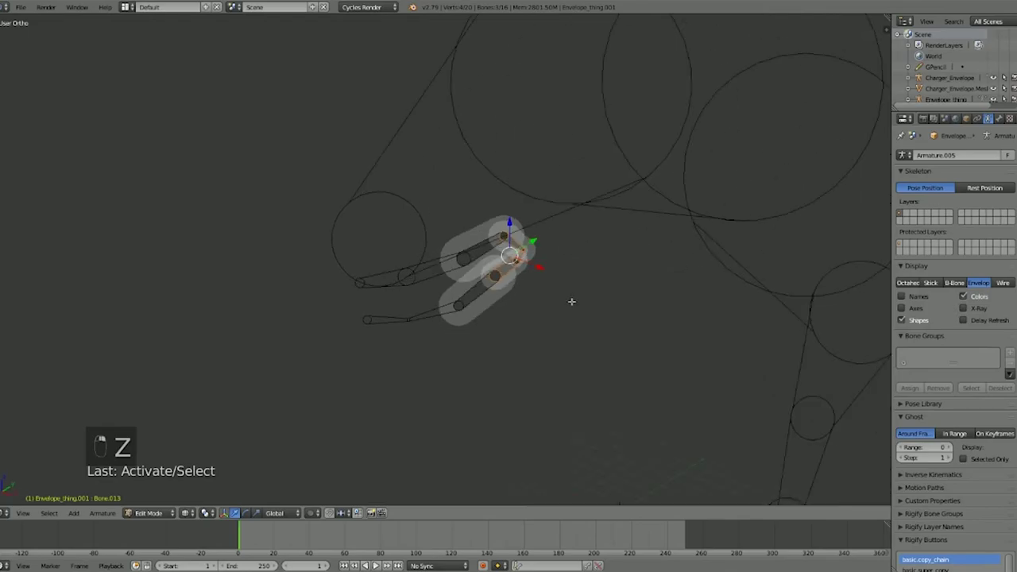
pyautogui.scroll(3, 561, 294)
pyautogui.press('z')
pyautogui.press('g')
pyautogui.click(586, 305)
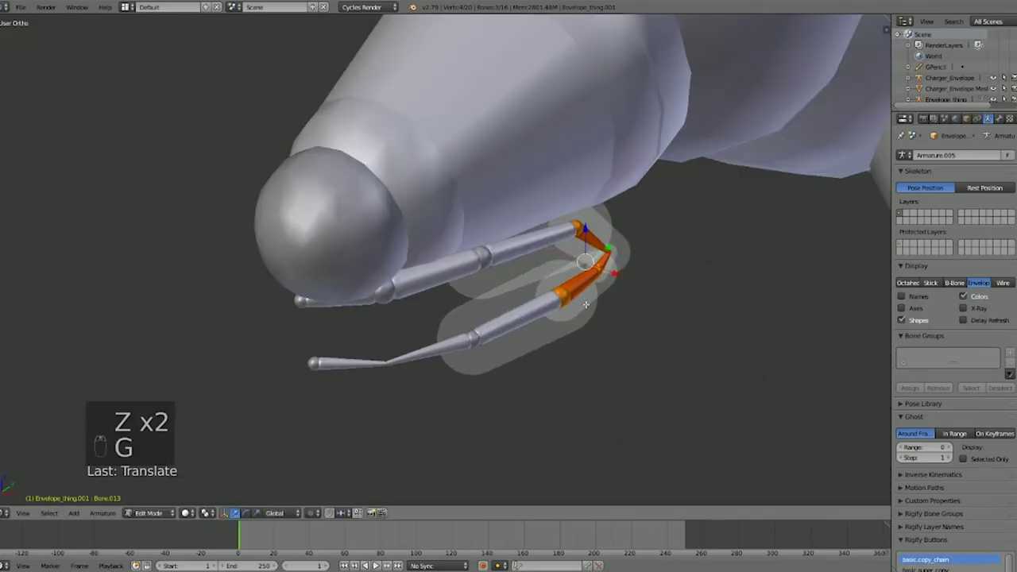
# Step: Examine the curved jaw chain against the head from several angles in solid and wireframe shading
pyautogui.moveTo(586, 304); pyautogui.dragTo(539, 265, button='middle')
pyautogui.moveTo(469, 270); pyautogui.dragTo(556, 286, button='middle')
pyautogui.scroll(2, 557, 286)
pyautogui.press('x')
pyautogui.press('z')
pyautogui.moveTo(631, 243)
pyautogui.mouseDown(button='middle')
pyautogui.moveTo(434, 212)
pyautogui.moveTo(382, 236)
pyautogui.moveTo(498, 234)
pyautogui.moveTo(574, 251)
pyautogui.mouseUp(button='middle')
pyautogui.press('z')
# Step: Test selecting the individual leg, torso and head bones in solid shading
pyautogui.rightClick(715, 274)
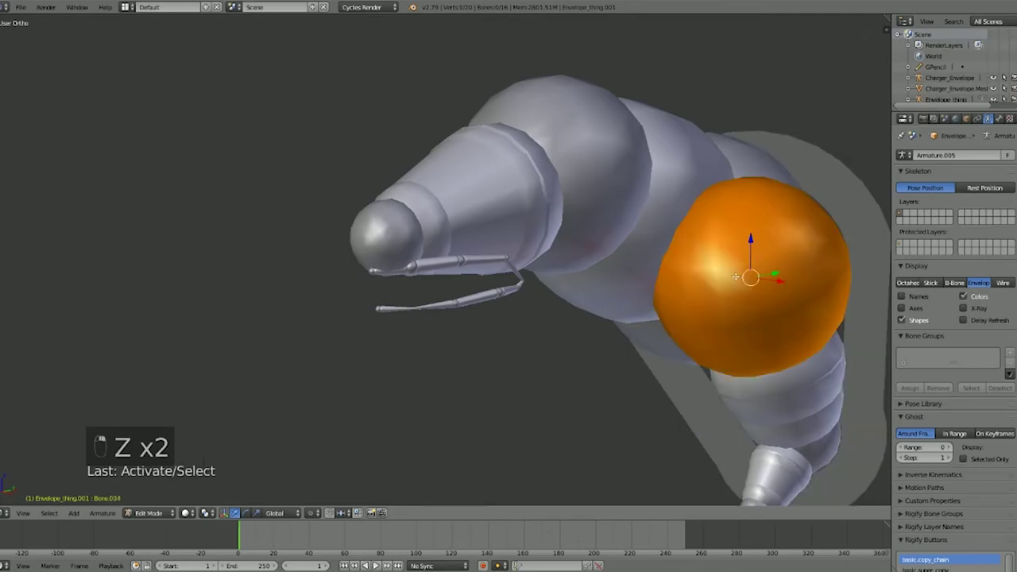
pyautogui.rightClick(716, 274)
pyautogui.rightClick(625, 229)
pyautogui.rightClick(752, 295)
pyautogui.rightClick(752, 296)
pyautogui.rightClick(753, 297)
pyautogui.rightClick(801, 468)
pyautogui.rightClick(785, 399)
pyautogui.rightClick(727, 364)
pyautogui.rightClick(787, 407)
pyautogui.moveTo(806, 380); pyautogui.dragTo(801, 374, button='right')
pyautogui.rightClick(801, 375)
pyautogui.moveTo(671, 311); pyautogui.dragTo(663, 307, button='right')
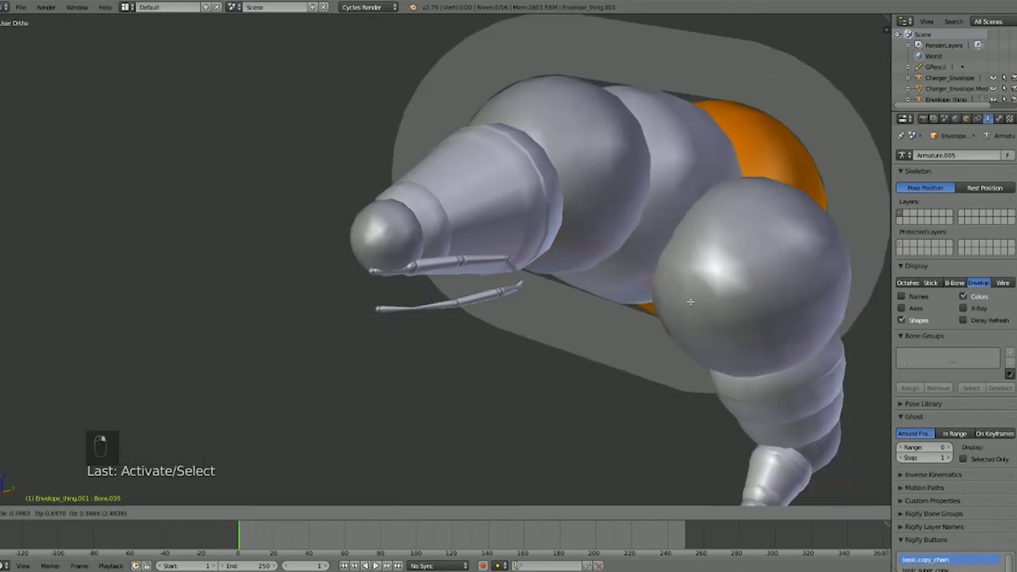
pyautogui.rightClick(662, 307)
pyautogui.rightClick(784, 386)
pyautogui.rightClick(670, 246)
pyautogui.rightClick(715, 246)
pyautogui.rightClick(586, 132)
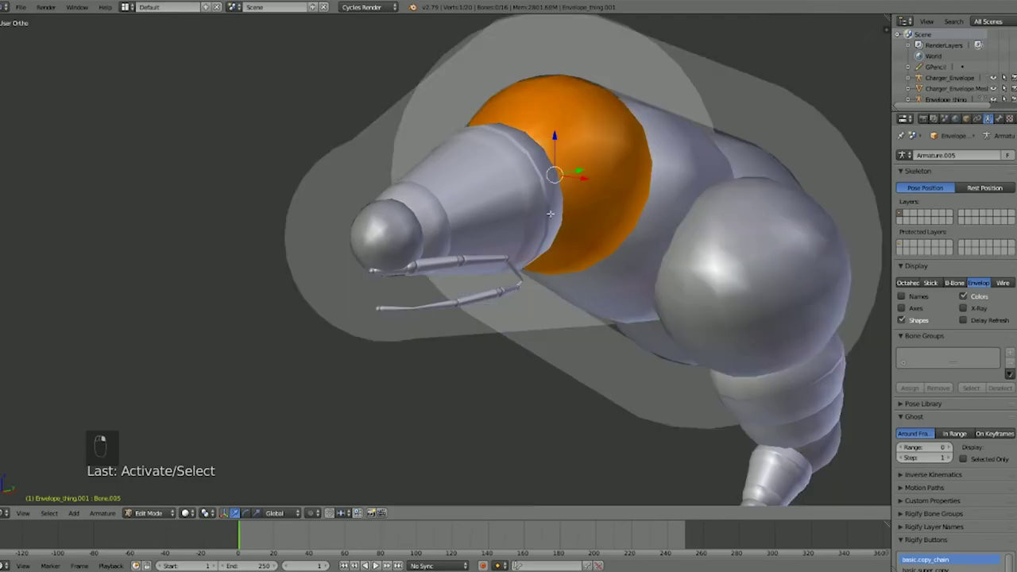
pyautogui.rightClick(501, 197)
pyautogui.rightClick(508, 203)
pyautogui.rightClick(509, 203)
pyautogui.rightClick(502, 195)
pyautogui.rightClick(451, 183)
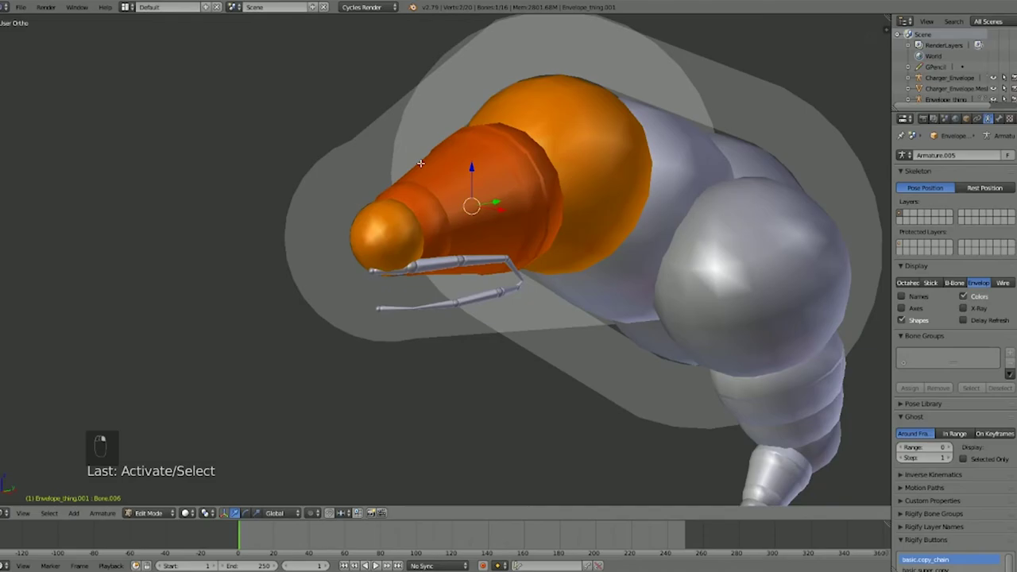
# Step: Deselect everything in wireframe and test selecting the torso and leg joints by their outlines
pyautogui.press('z')
pyautogui.press('a')
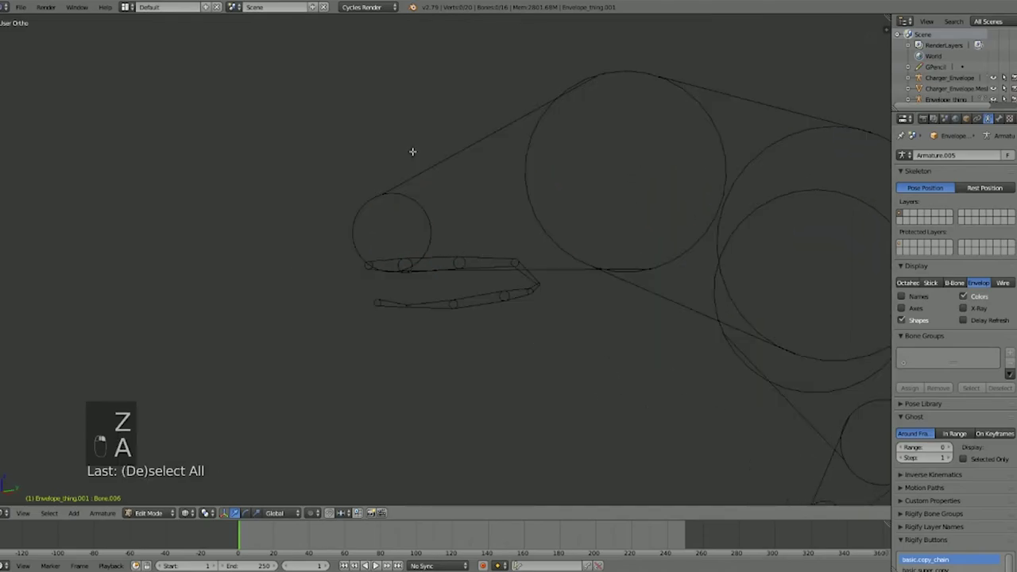
pyautogui.rightClick(488, 137)
pyautogui.rightClick(749, 93)
pyautogui.rightClick(800, 187)
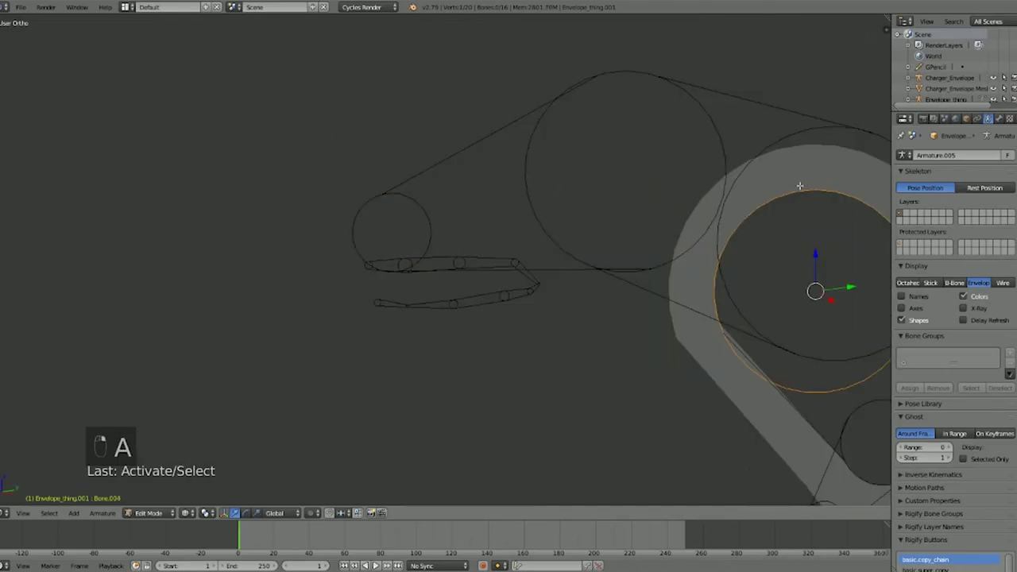
# Step: Select the whole linked jaw chain in solid shading and auto-name its bones left/right
pyautogui.scroll(4, 479, 267)
pyautogui.moveTo(479, 267); pyautogui.dragTo(475, 285, button='middle')
pyautogui.press('z')
pyautogui.rightClick(513, 341)
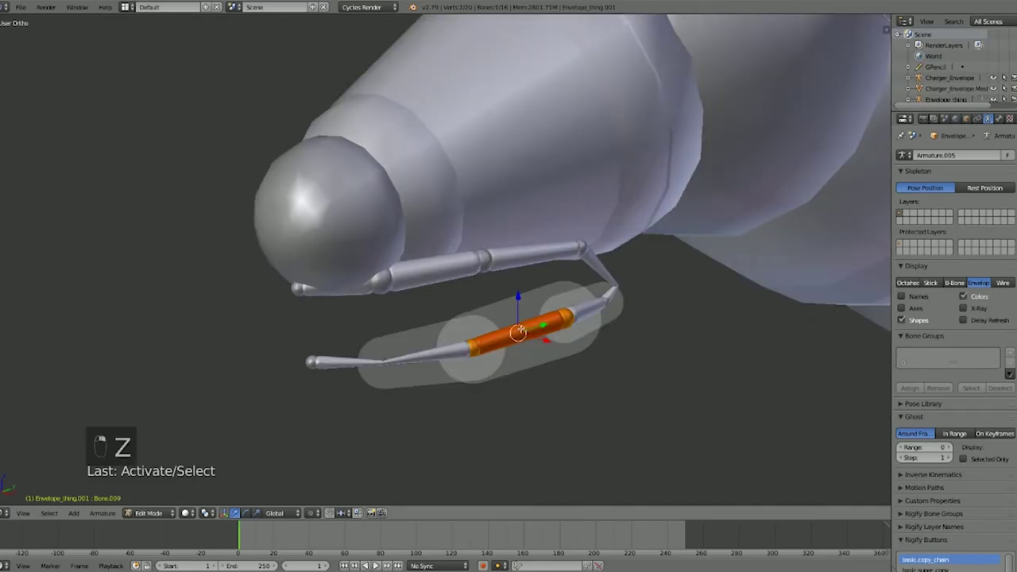
pyautogui.press('l')
pyautogui.press('l')
pyautogui.press('l')
pyautogui.press('w')
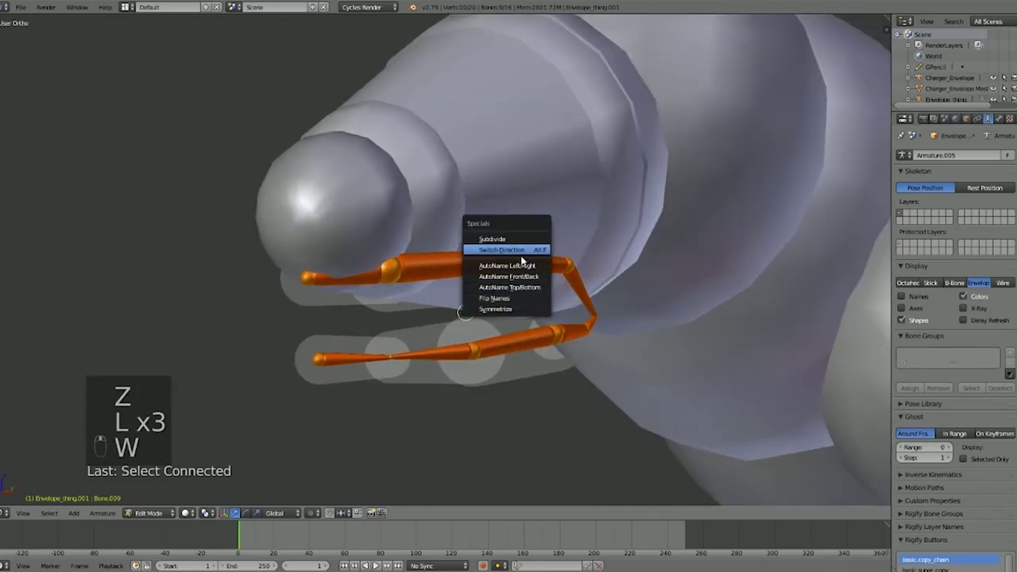
pyautogui.click(521, 266)
# Step: Symmetrize the jaw chain to the opposite side and check it against the side-view reference
pyautogui.press('w')
pyautogui.click(508, 308)
pyautogui.moveTo(509, 308); pyautogui.dragTo(425, 293, button='middle')
pyautogui.press('KP_1')
pyautogui.press('KP_3')
pyautogui.press('z')
pyautogui.scroll(4, 425, 302)
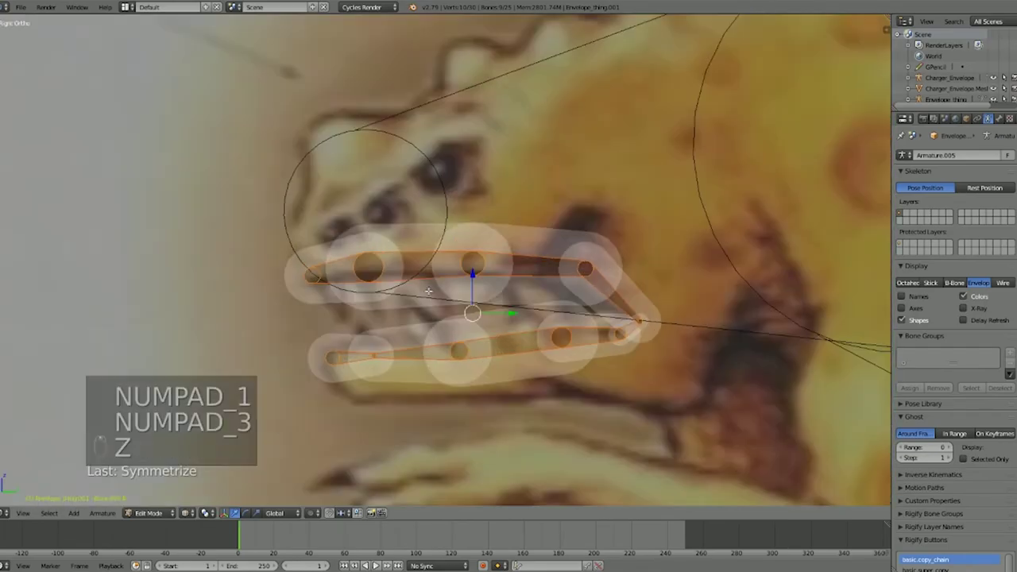
# Step: Enlarge the pair of thin joints just behind the lower jaw's tip and clear the selection
pyautogui.press('z')
pyautogui.moveTo(423, 321); pyautogui.dragTo(315, 326, button='middle')
pyautogui.rightClick(315, 326)
pyautogui.rightClick(295, 332)
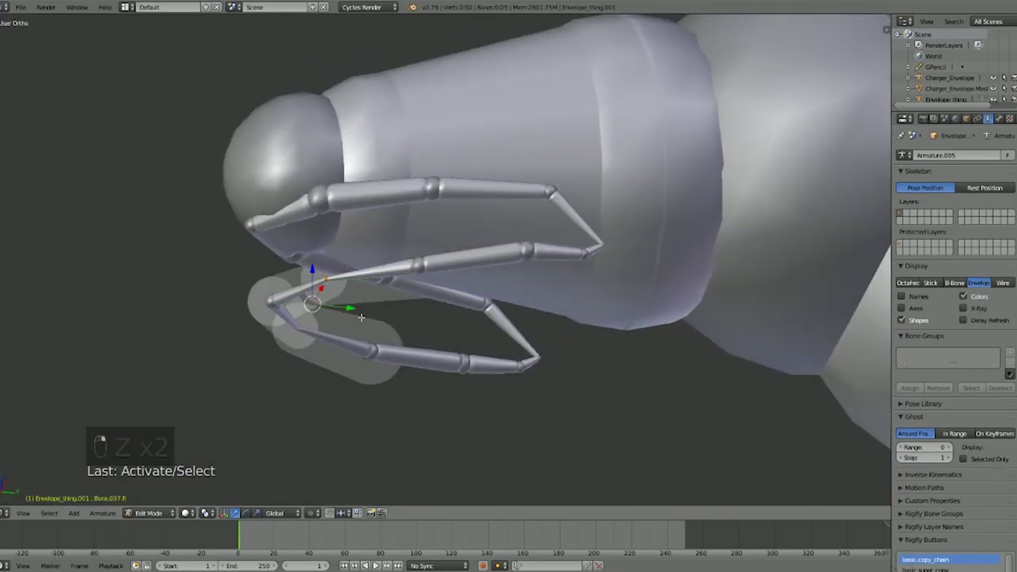
pyautogui.hotkey('alt', 's')
pyautogui.click(529, 255)
pyautogui.press('a')
pyautogui.scroll(-3, 477, 270)
pyautogui.moveTo(372, 268); pyautogui.dragTo(406, 277, button='middle')
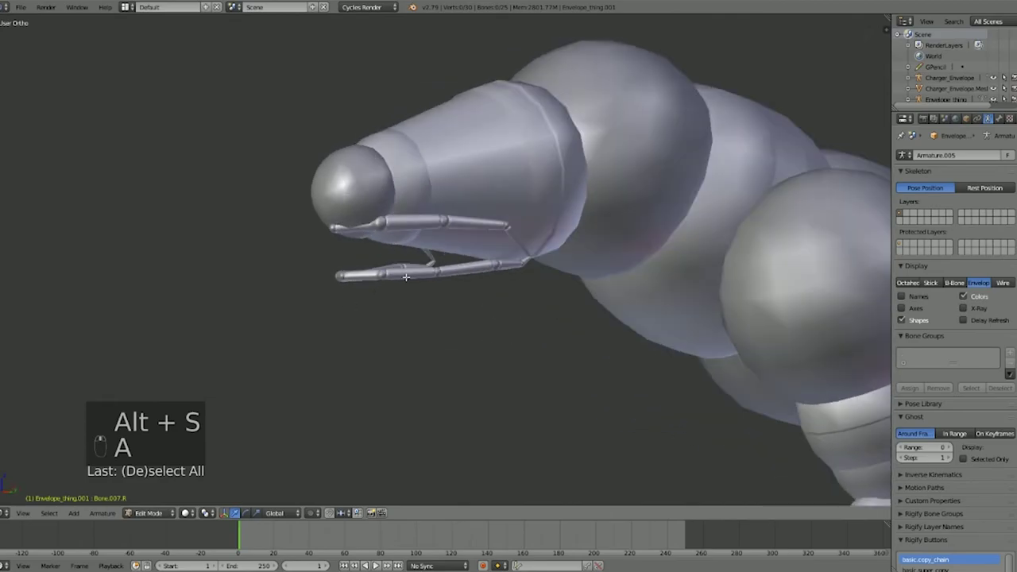
# Step: In side-view wireframe, duplicate the large head bone over the lower jaw area and shrink the copy's envelope
pyautogui.press('KP_Enter')
pyautogui.press('KP_1')
pyautogui.press('KP_3')
pyautogui.press('KP_4')
pyautogui.press('KP_1')
pyautogui.press('KP_5')
pyautogui.press('KP_3')
pyautogui.press('KP_5')
pyautogui.press('z')
pyautogui.rightClick(569, 259)
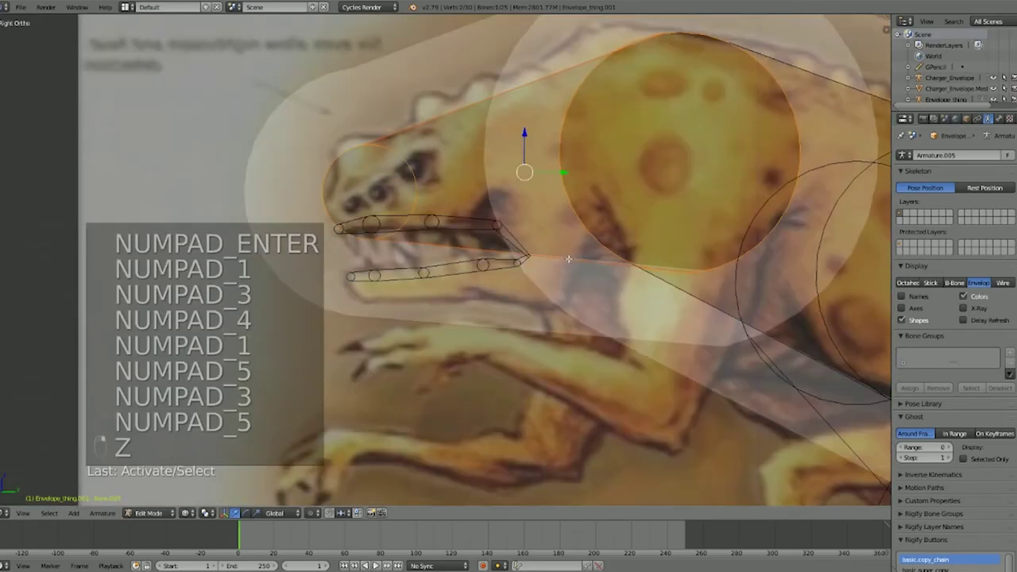
pyautogui.hotkey('shift', 'd')
pyautogui.hotkey('alt', 's')
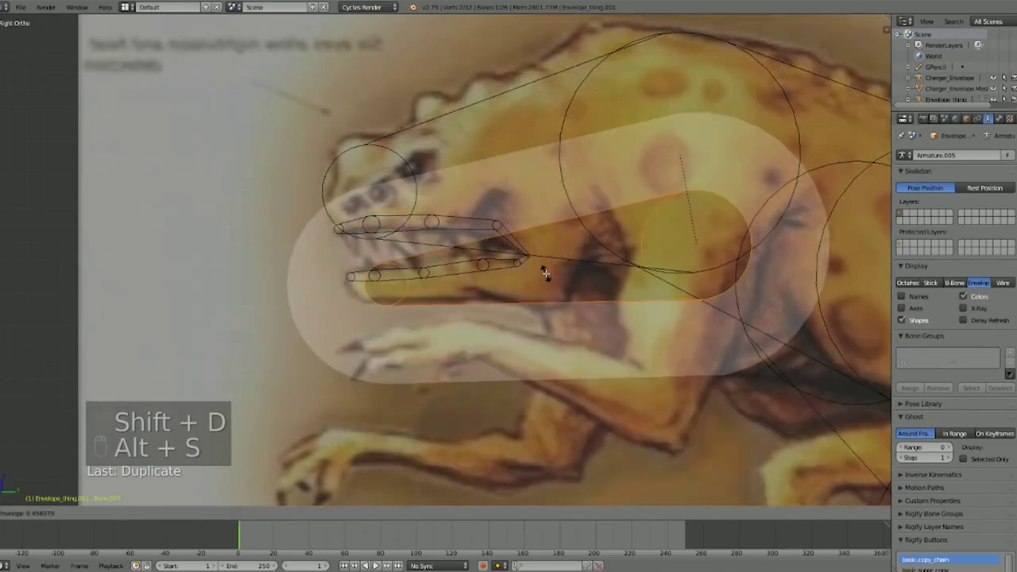
pyautogui.click(543, 273)
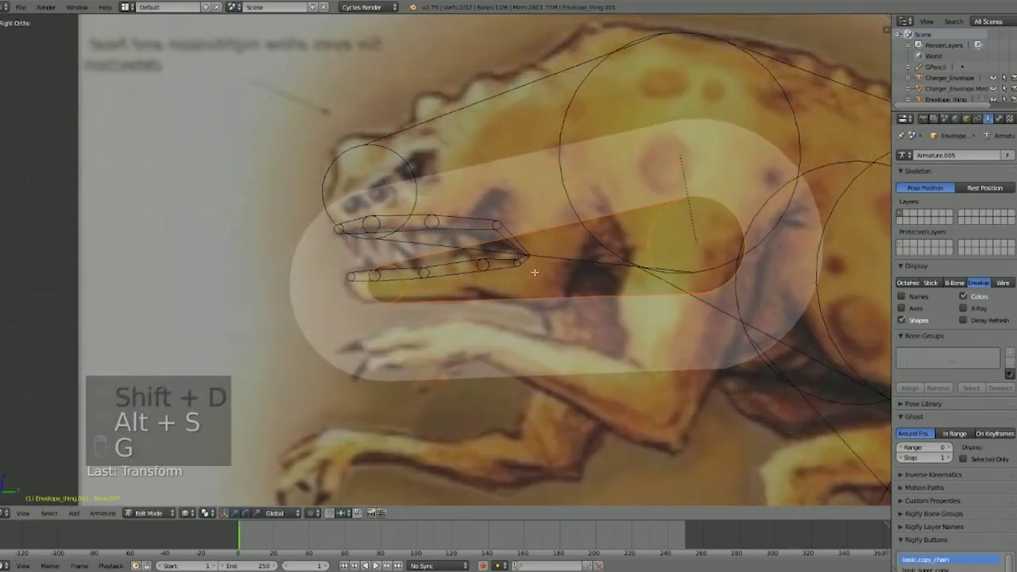
# Step: Refine the duplicated bone's thickness and position, bringing its rear joint into the lower jaw of the reference
pyautogui.press('g')
pyautogui.click(522, 273)
pyautogui.hotkey('alt', 's')
pyautogui.click(528, 273)
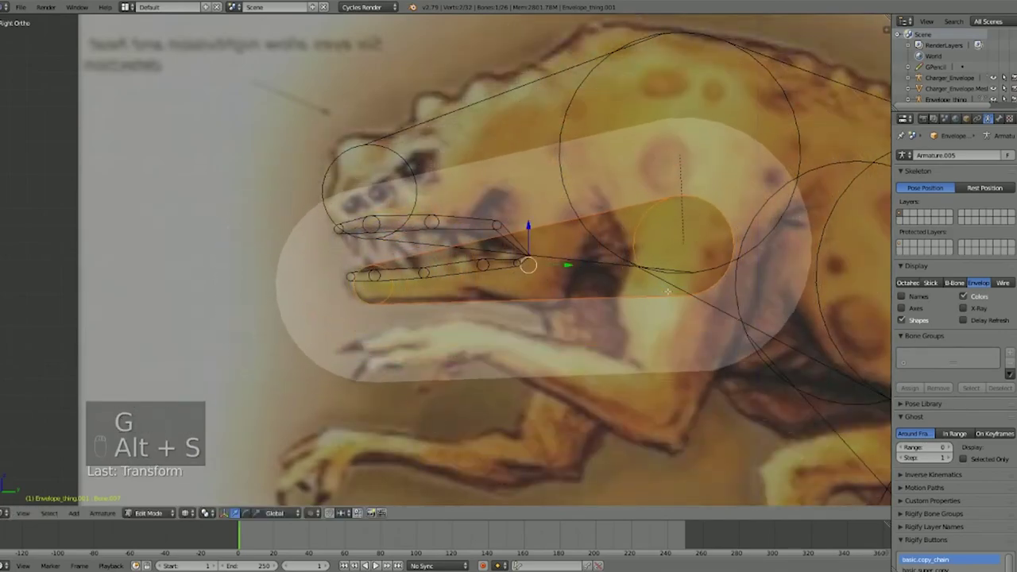
pyautogui.press('g')
pyautogui.click(546, 287)
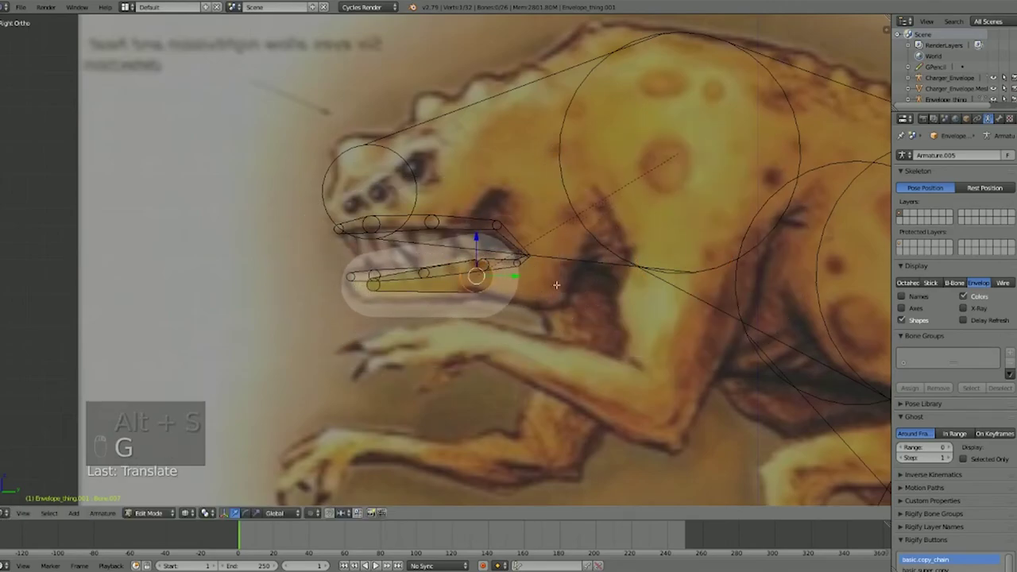
# Step: Move the new jaw bone's front joint to the tip of the lower jaw and enlarge it to match the reference
pyautogui.rightClick(371, 292)
pyautogui.press('g')
pyautogui.click(364, 298)
pyautogui.hotkey('alt', 's')
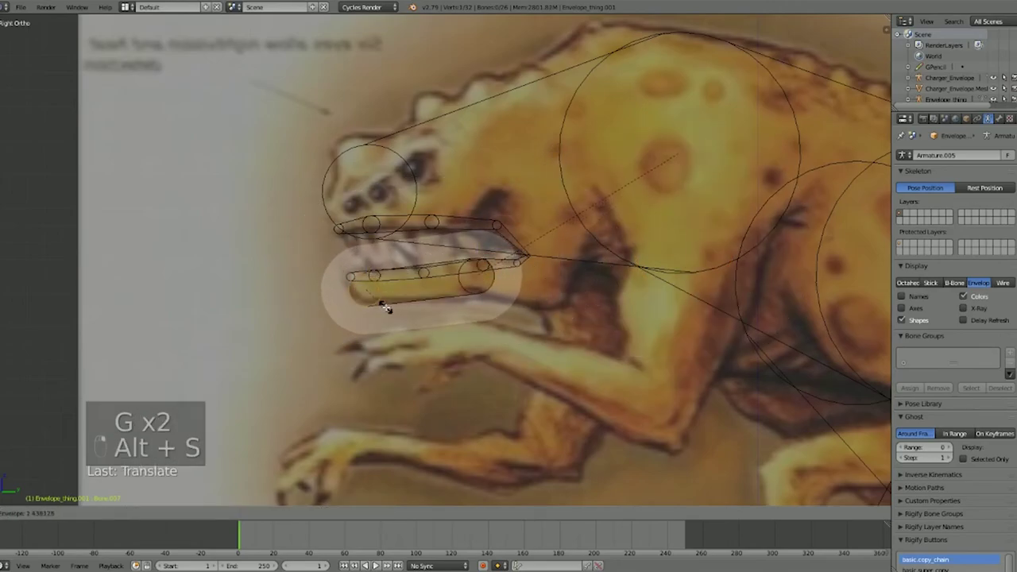
pyautogui.click(388, 310)
# Step: Extrude another lower-jaw bone backward beneath the mouth corner, then adjust its end joint's size and position
pyautogui.press('e')
pyautogui.click(546, 291)
pyautogui.hotkey('alt', 's')
pyautogui.click(596, 294)
pyautogui.press('g')
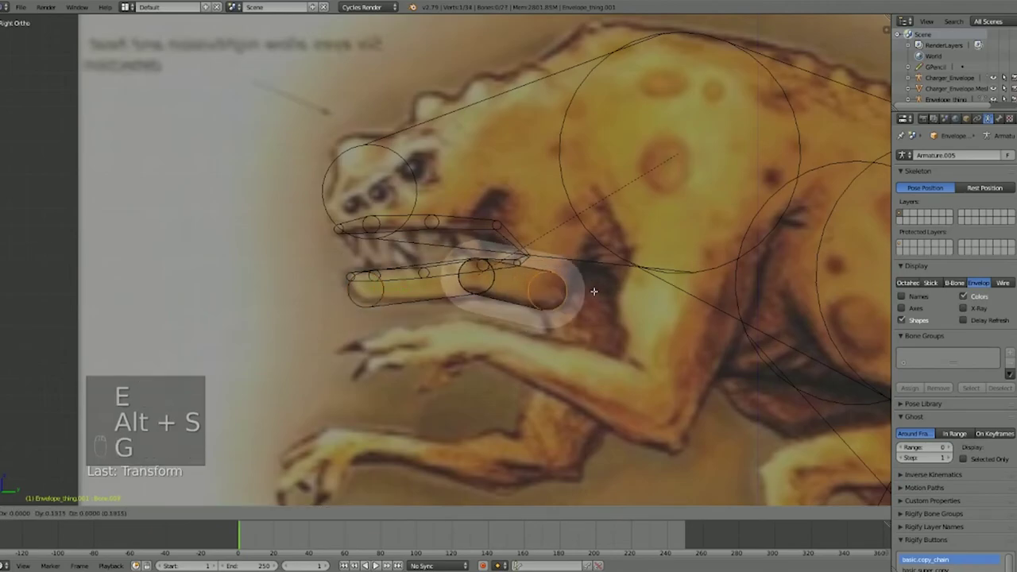
pyautogui.click(587, 282)
# Step: Examine the filled lower jaw and the whole envelope body in solid shading from the front and side
pyautogui.press('z')
pyautogui.moveTo(469, 276)
pyautogui.mouseDown(button='middle')
pyautogui.moveTo(573, 268)
pyautogui.moveTo(513, 336)
pyautogui.moveTo(325, 302)
pyautogui.moveTo(344, 329)
pyautogui.moveTo(508, 347)
pyautogui.mouseUp(button='middle')
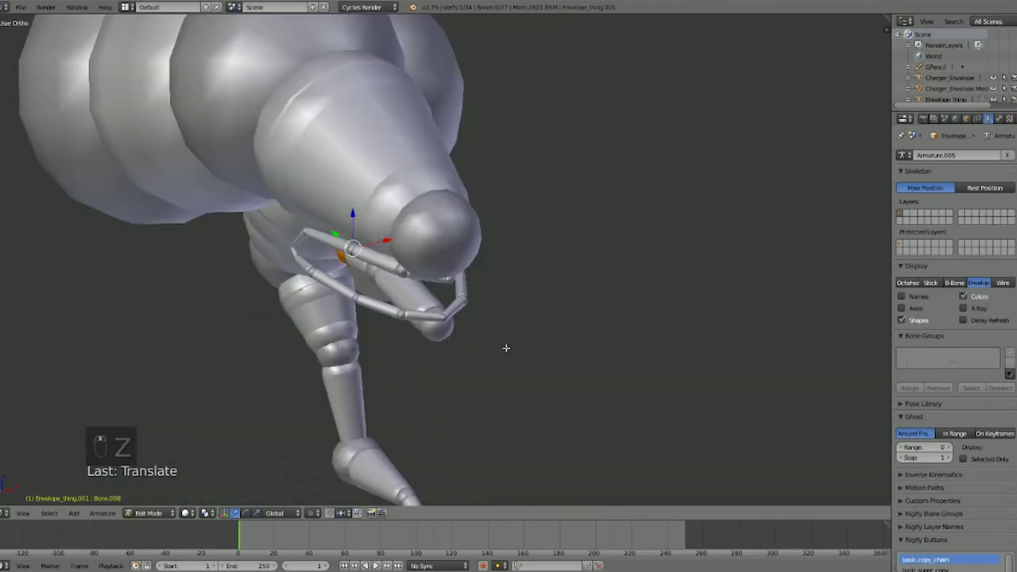
pyautogui.scroll(-5, 509, 348)
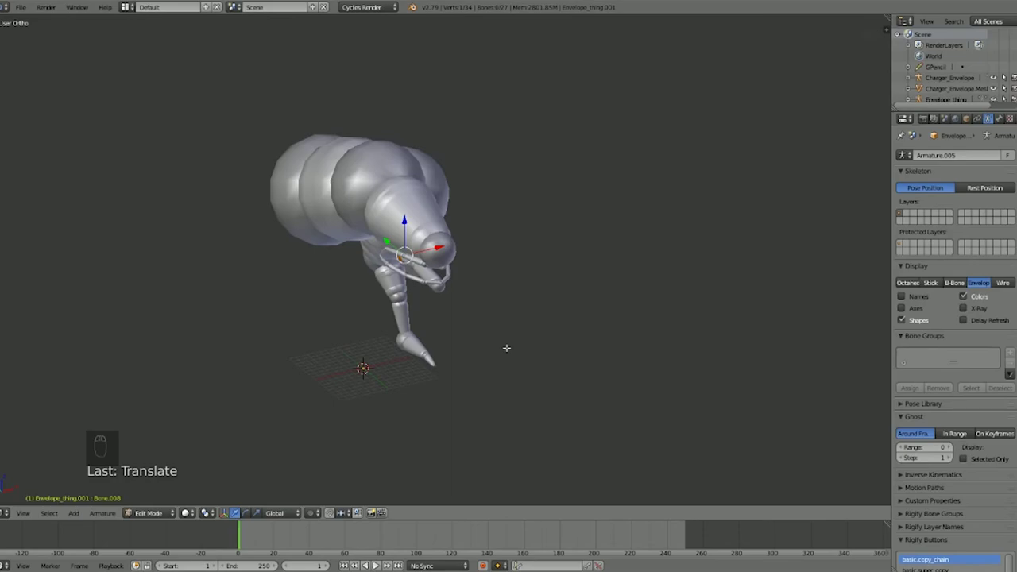
pyautogui.moveTo(507, 348); pyautogui.dragTo(344, 293, button='middle')
pyautogui.press('Tab')
pyautogui.moveTo(602, 141); pyautogui.dragTo(534, 308, button='middle')
pyautogui.scroll(2, 374, 177)
pyautogui.press('Tab')
# Step: Auto-name the bones of the whole linked leg chain left/right and symmetrize them to the opposite side
pyautogui.rightClick(534, 311)
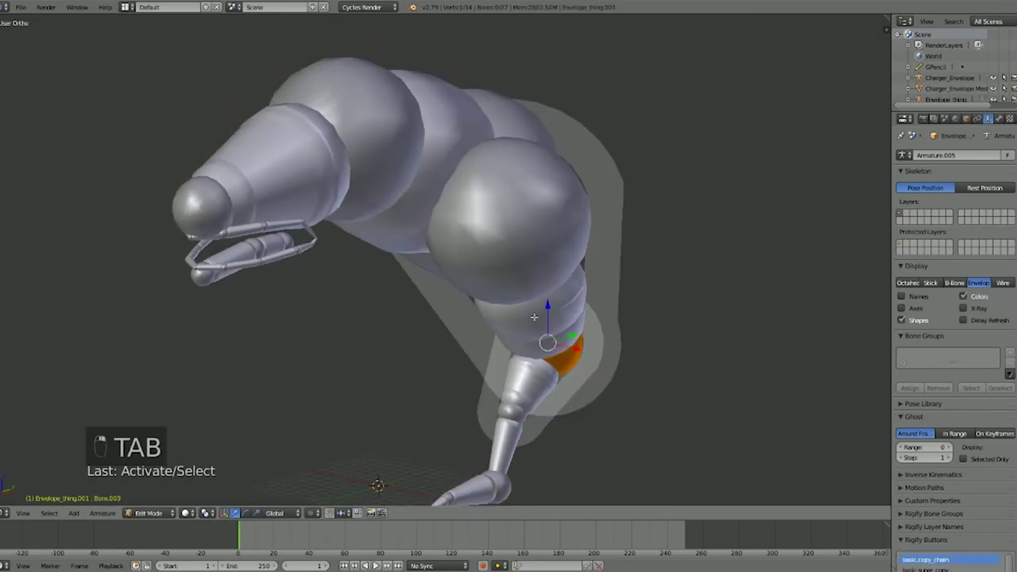
pyautogui.press('l')
pyautogui.press('l')
pyautogui.press('l')
pyautogui.scroll(-2, 480, 487)
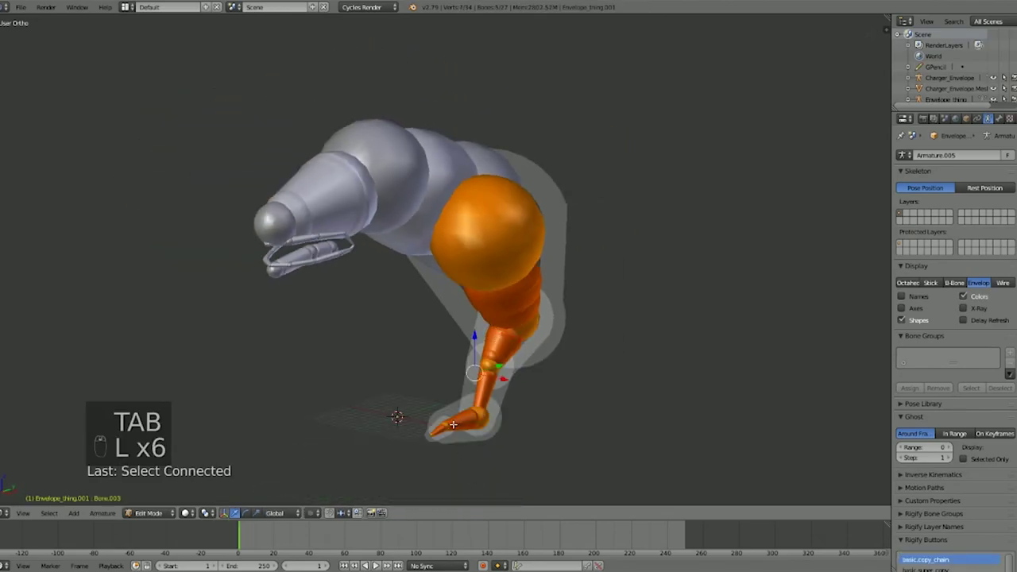
pyautogui.press('w')
pyautogui.click(572, 320)
pyautogui.press('w')
pyautogui.click(532, 362)
pyautogui.press('Tab')
# Step: Convert the Fast Walker armature to a mesh with resolution 300, step size 1, minimum steps 30 and the original deleted
pyautogui.moveTo(533, 362); pyautogui.dragTo(425, 265, button='middle')
pyautogui.press('a')
pyautogui.press('a')
pyautogui.rightClick(456, 228)
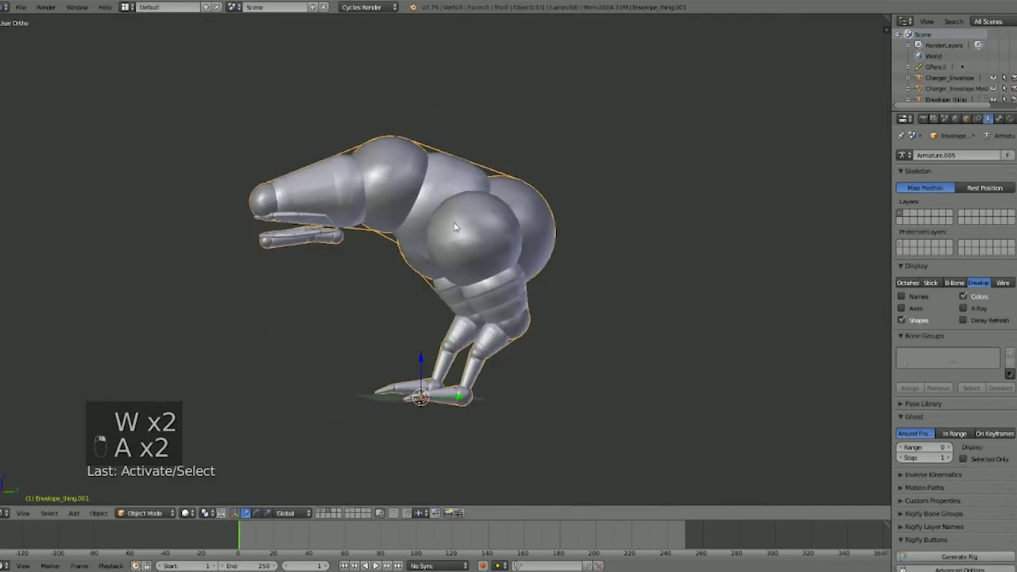
pyautogui.scroll(4, 449, 239)
pyautogui.press('w')
pyautogui.hotkey('alt', 'w')
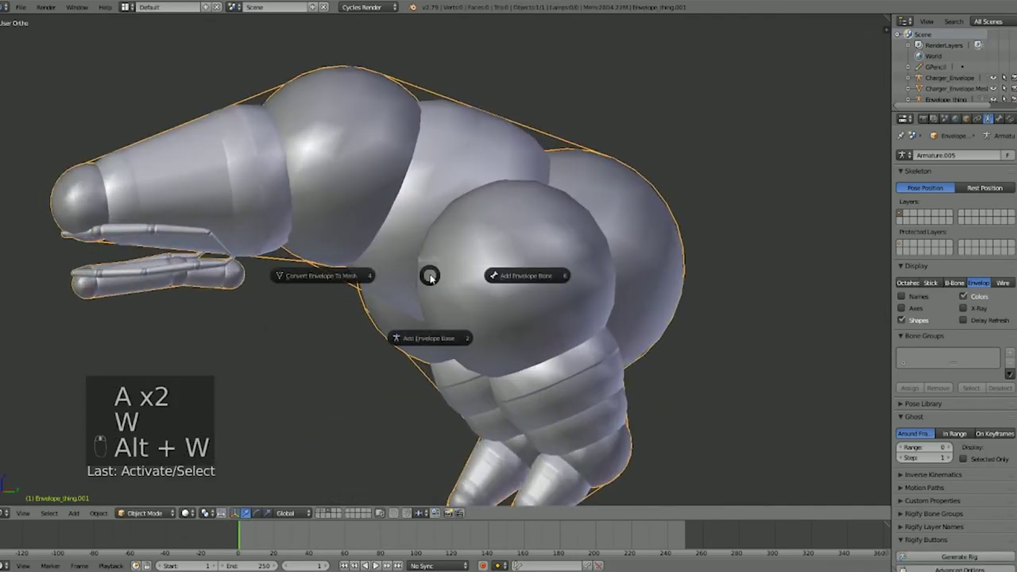
pyautogui.click(352, 280)
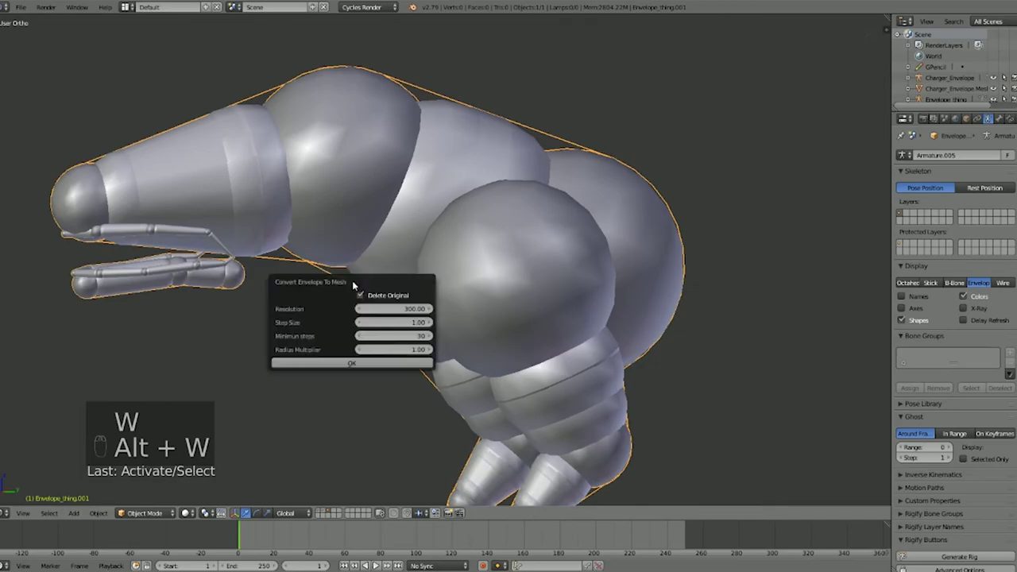
pyautogui.click(396, 363)
# Step: Inspect the converted walker mesh from several angles and delete it
pyautogui.moveTo(565, 176); pyautogui.dragTo(456, 220, button='middle')
pyautogui.scroll(4, 435, 183)
pyautogui.scroll(-5, 434, 183)
pyautogui.moveTo(422, 166); pyautogui.dragTo(393, 233, button='middle')
pyautogui.press('Delete')
# Step: Show layer 2 with the finished envelope creatures in perspective view and select the Charger_Envelope armature
pyautogui.press('3')
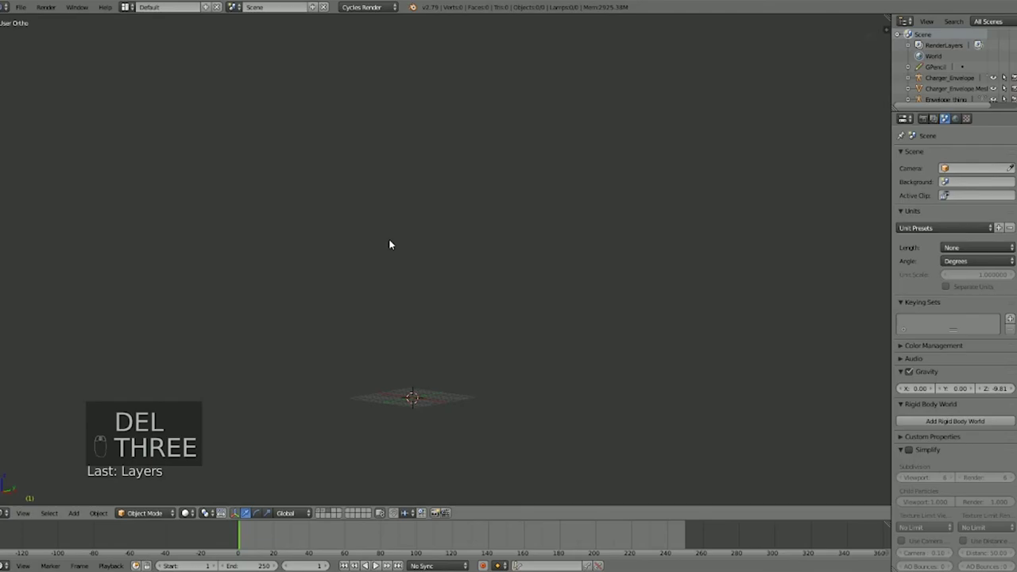
pyautogui.press('2')
pyautogui.moveTo(325, 310); pyautogui.dragTo(367, 266, button='middle')
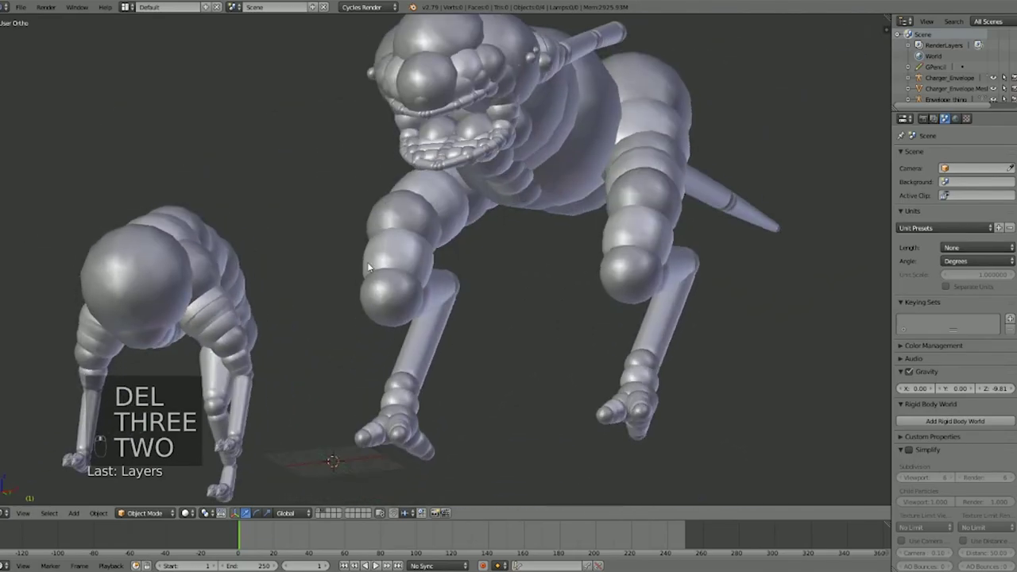
pyautogui.press('KP_5')
pyautogui.scroll(-4, 398, 231)
pyautogui.moveTo(411, 226); pyautogui.dragTo(373, 242, button='middle')
pyautogui.rightClick(439, 175)
pyautogui.scroll(4, 439, 175)
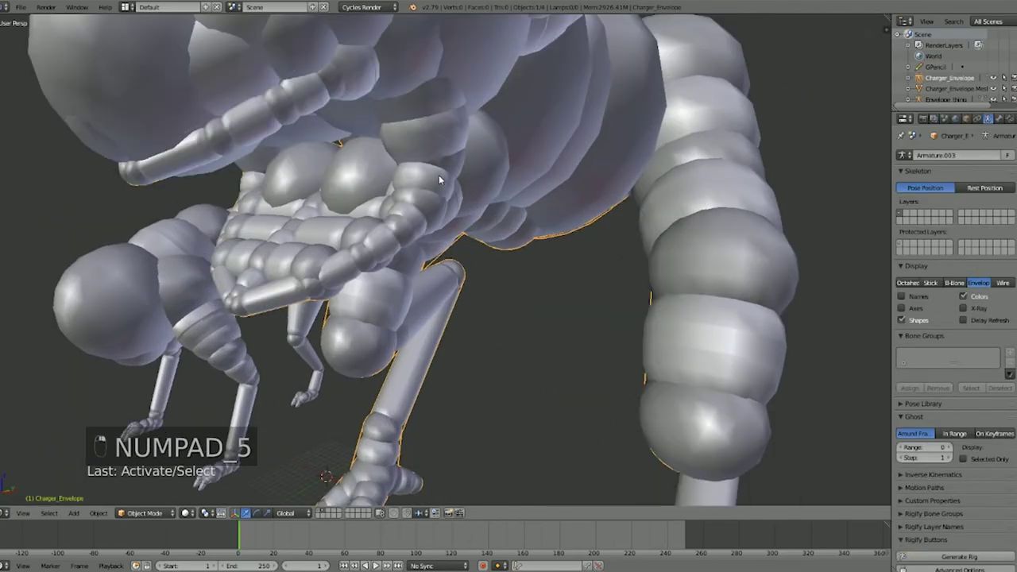
pyautogui.moveTo(439, 175); pyautogui.dragTo(443, 173, button='middle')
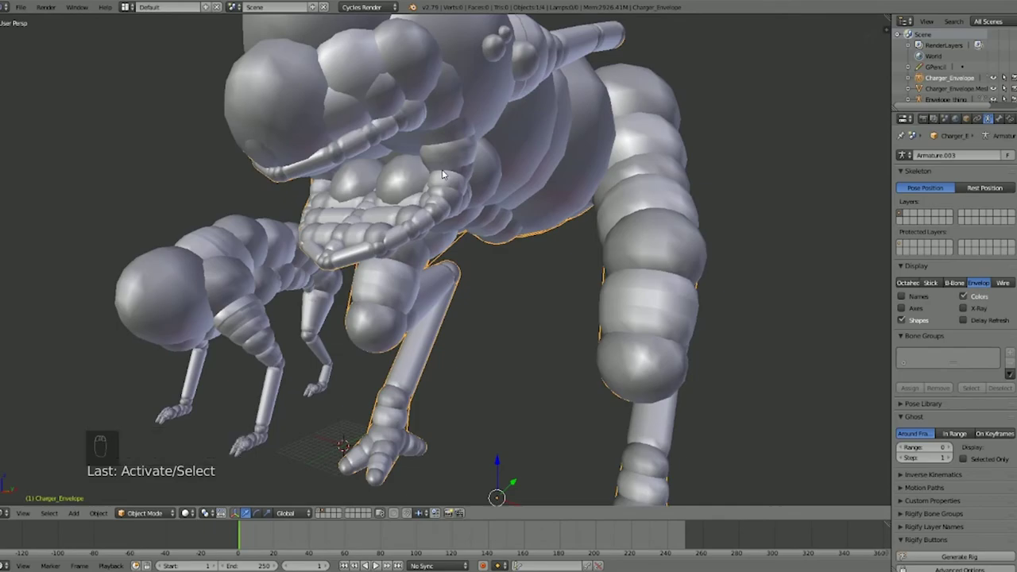
# Step: Convert the Charger_Envelope armature to a mesh with its resolution set to 200
pyautogui.press('w')
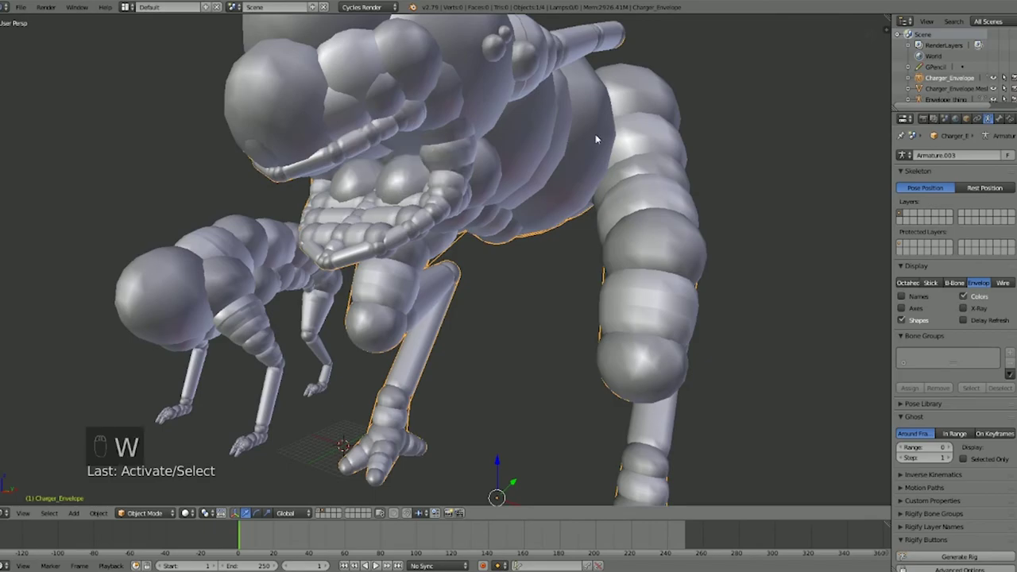
pyautogui.hotkey('alt', 'w')
pyautogui.click(418, 215)
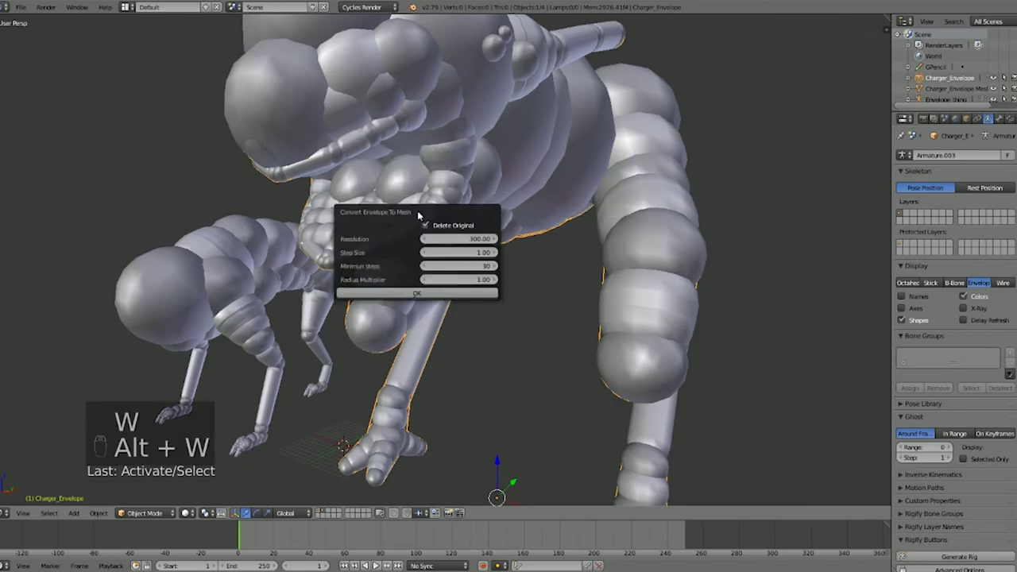
pyautogui.click(453, 236)
pyautogui.write('200')
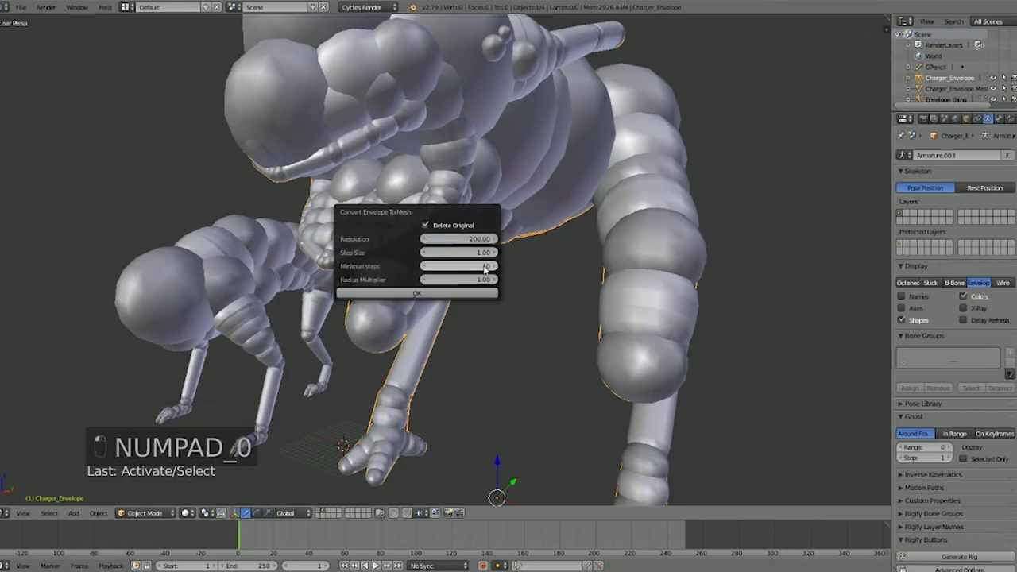
pyautogui.click(477, 292)
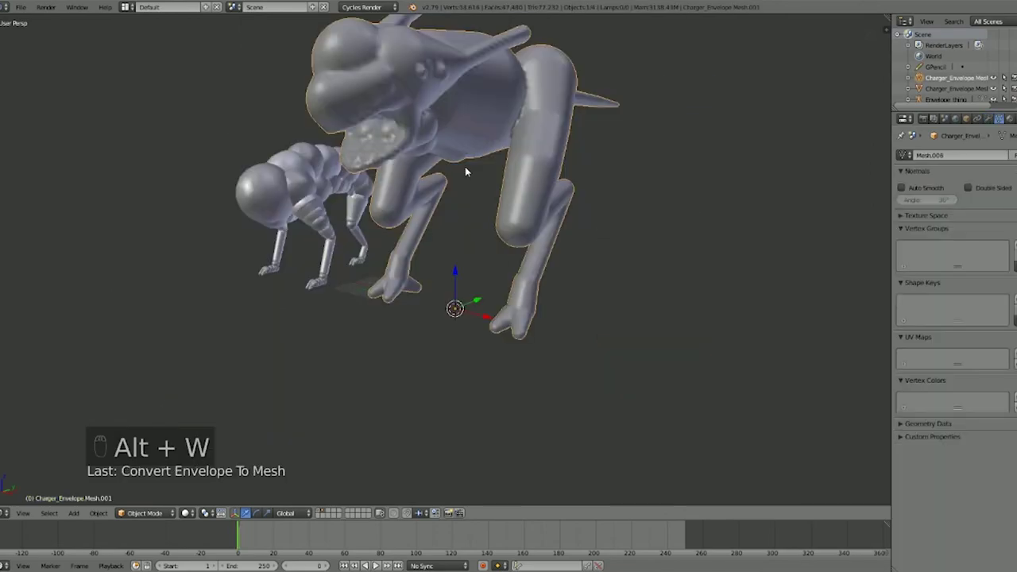
# Step: Examine the converted charger mesh, checking its wireframe density and the surface detail around the lower jaw
pyautogui.moveTo(465, 166); pyautogui.dragTo(438, 272, button='middle')
pyautogui.press('a')
pyautogui.scroll(5, 468, 257)
pyautogui.scroll(-5, 544, 207)
pyautogui.press('z')
pyautogui.press('z')
pyautogui.scroll(5, 491, 242)
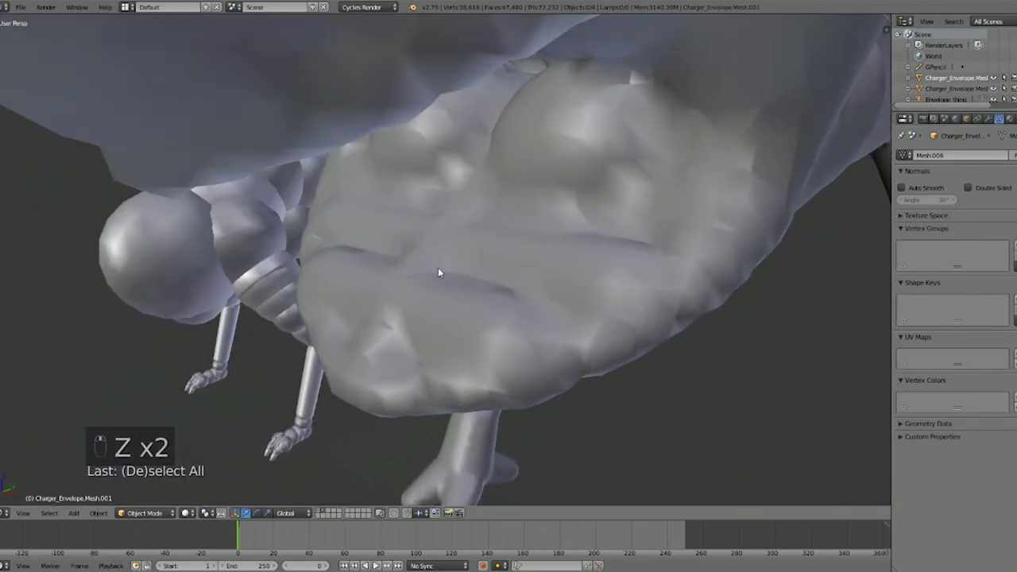
pyautogui.moveTo(438, 272)
pyautogui.mouseDown(button='middle')
pyautogui.moveTo(445, 189)
pyautogui.moveTo(371, 162)
pyautogui.moveTo(450, 348)
pyautogui.moveTo(500, 391)
pyautogui.moveTo(484, 278)
pyautogui.moveTo(509, 280)
pyautogui.moveTo(564, 231)
pyautogui.moveTo(590, 251)
pyautogui.moveTo(676, 258)
pyautogui.mouseUp(button='middle')
# Step: Undo the charger's mesh conversion and show layer 1 with the sculpted creatures
pyautogui.hotkey('ctrl', 'z')
pyautogui.hotkey('ctrl', 'z')
pyautogui.press('1')
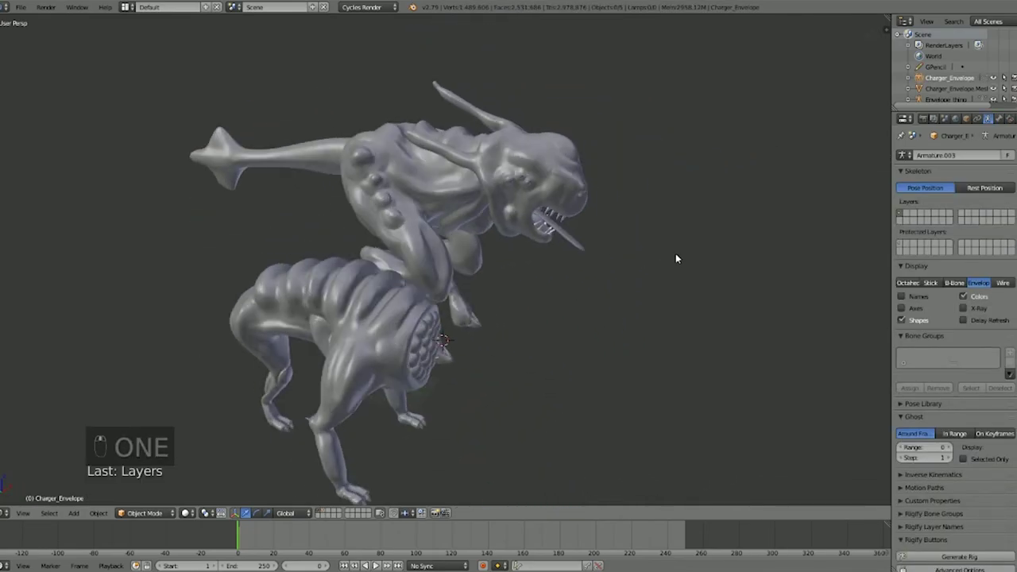